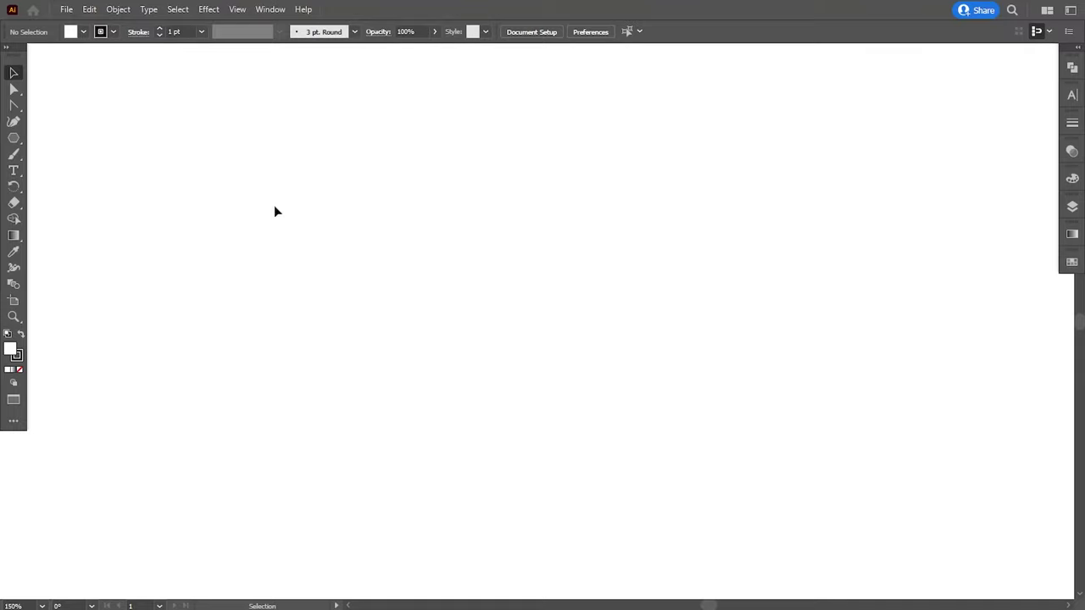
- Start a new document named 'Facebook cover photo' with an 851 × 315 px artboard
{"action": "left_click", "coordinate": [65, 9]}
{"action": "left_click", "coordinate": [93, 23]}
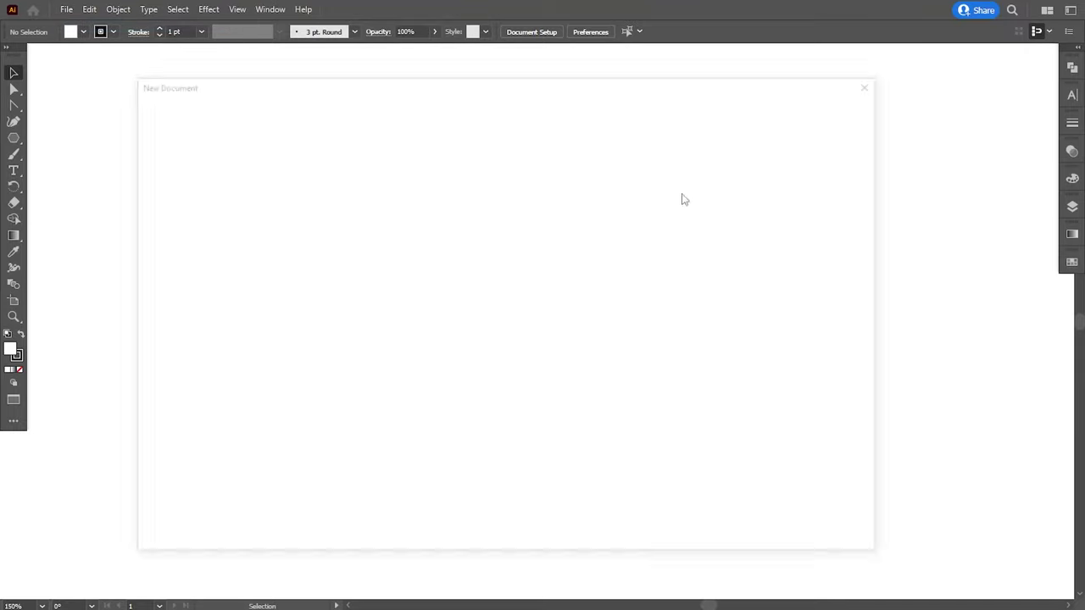
{"action": "double_click", "coordinate": [747, 161]}
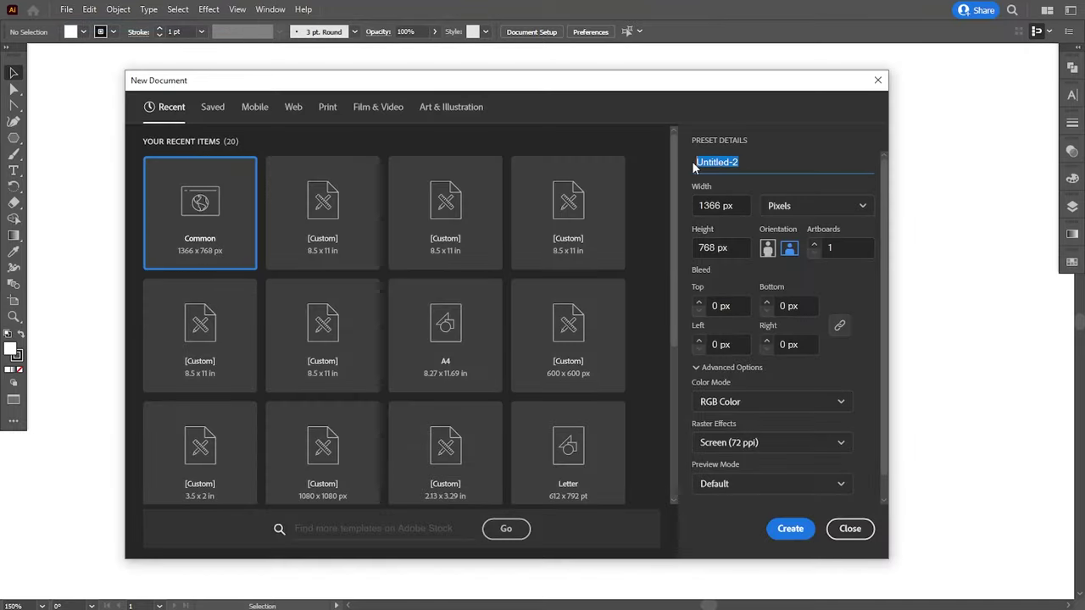
{"action": "type", "text": "Facebook cover photo"}
{"action": "left_click_drag", "start_coordinate": [718, 205], "coordinate": [703, 206]}
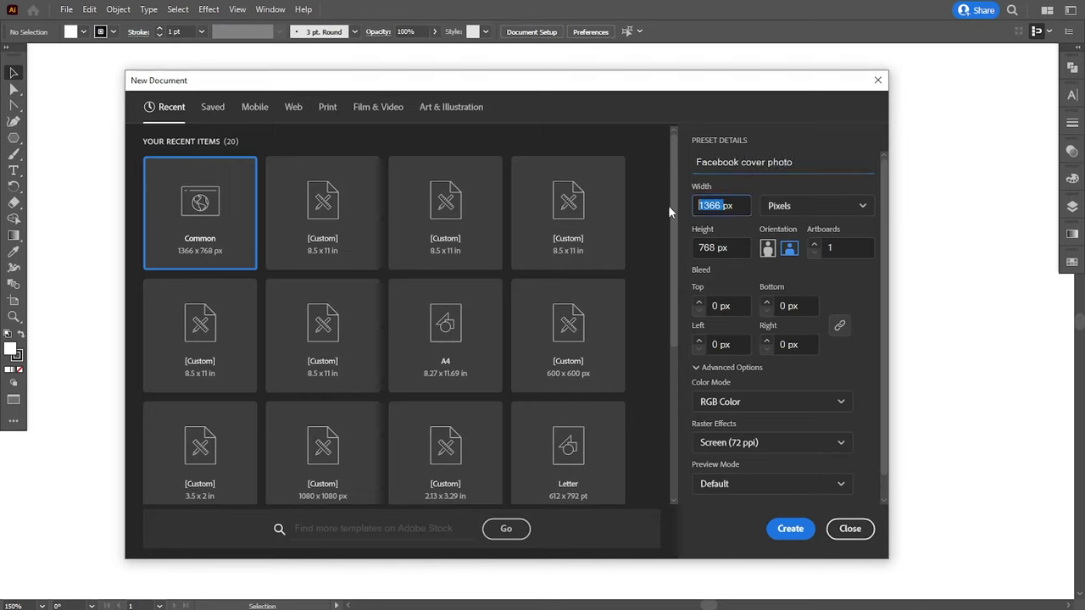
{"action": "type", "text": "851"}
{"action": "left_click_drag", "start_coordinate": [717, 247], "coordinate": [676, 251]}
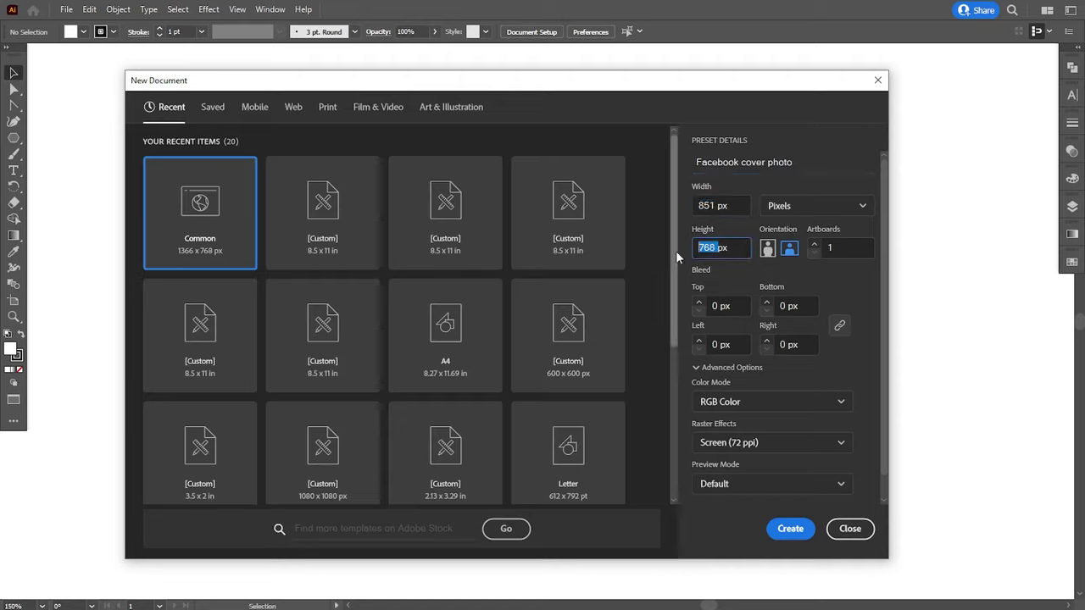
{"action": "type", "text": "315"}
{"action": "left_click", "coordinate": [786, 530]}
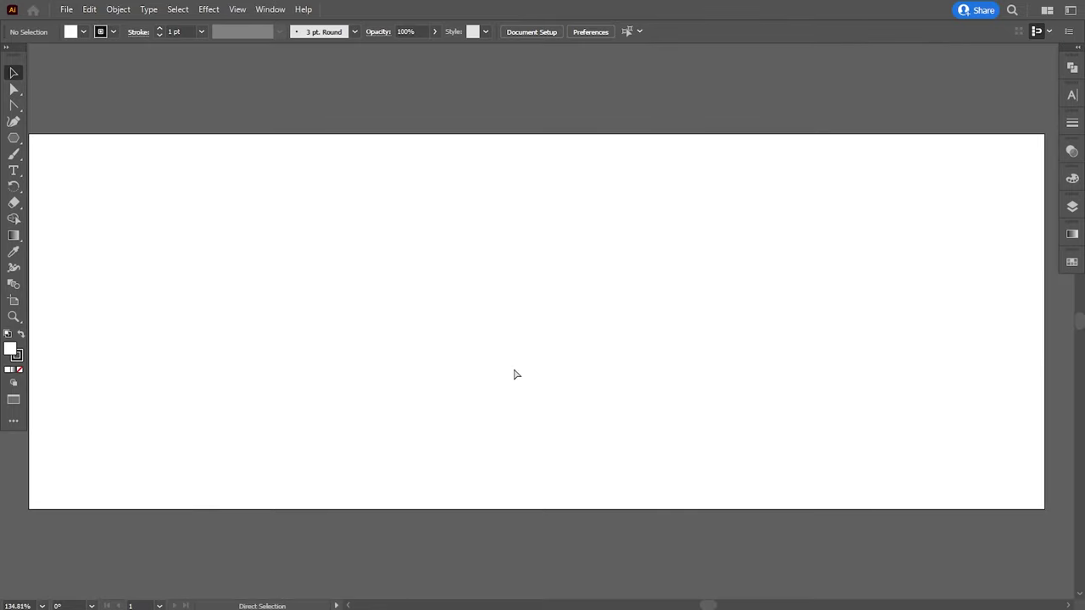
- Paste the prepared logo, icons, swatches and photo onto the pasteboard left of the artboard
{"action": "key", "text": "ctrl+v"}
{"action": "scroll", "coordinate": [520, 327], "scroll_direction": "left", "scroll_amount": 3}
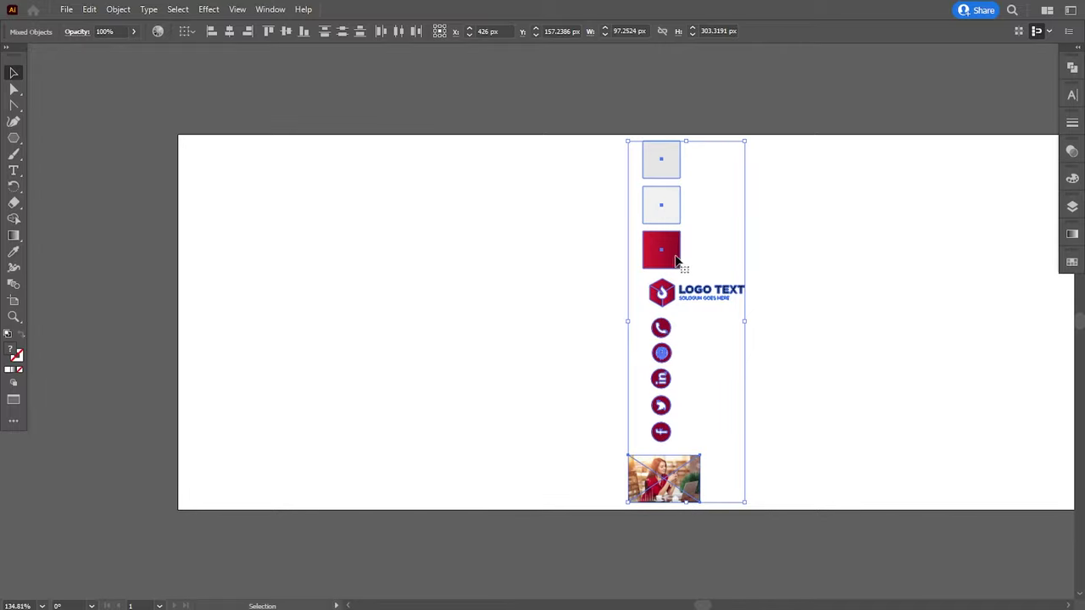
{"action": "left_click_drag", "start_coordinate": [657, 265], "coordinate": [55, 277]}
{"action": "scroll", "coordinate": [431, 356], "scroll_direction": "left", "scroll_amount": 2}
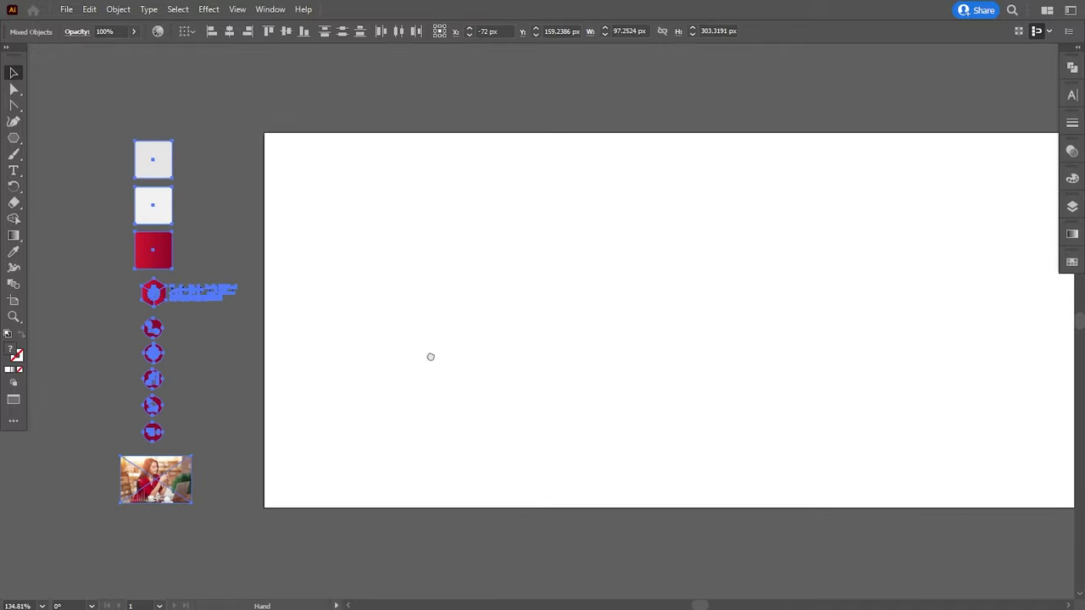
{"action": "left_click", "coordinate": [384, 538]}
{"action": "scroll", "coordinate": [363, 441], "scroll_direction": "down", "scroll_amount": 1}
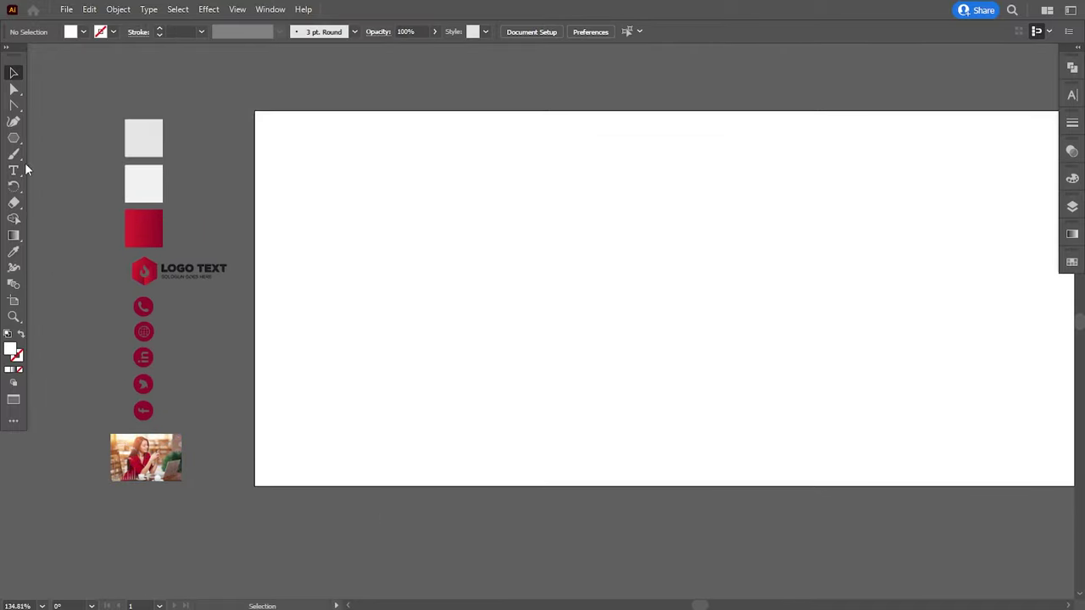
- Draw a large hexagon over the artboard's left edge and fill it light grey #c1c1c1
{"action": "left_click", "coordinate": [13, 137]}
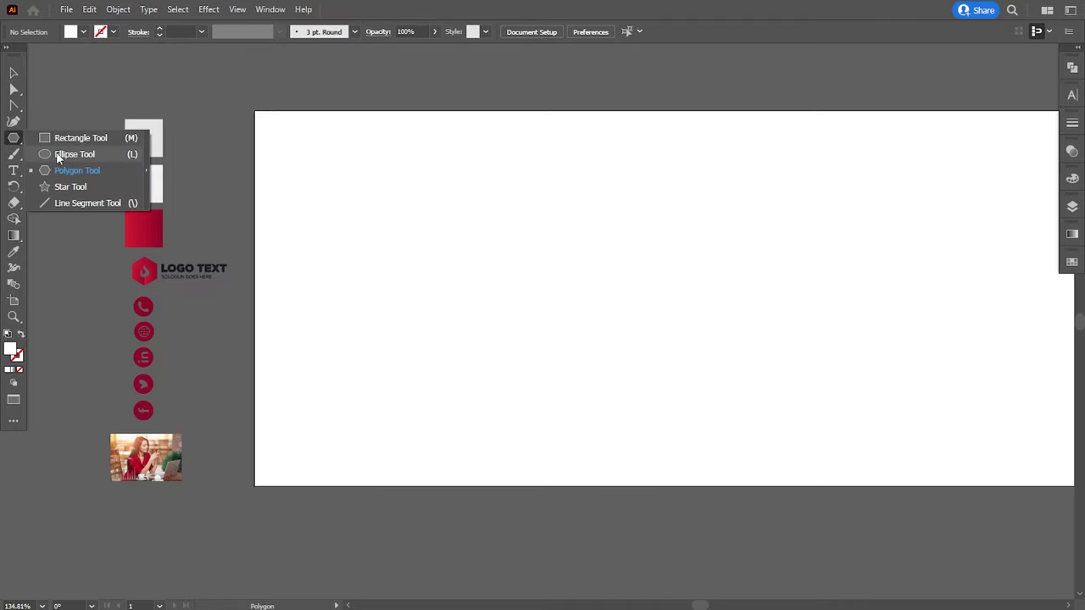
{"action": "left_click", "coordinate": [59, 169]}
{"action": "left_click_drag", "start_coordinate": [345, 180], "coordinate": [509, 407]}
{"action": "scroll", "coordinate": [373, 305], "scroll_direction": "up", "scroll_amount": 2}
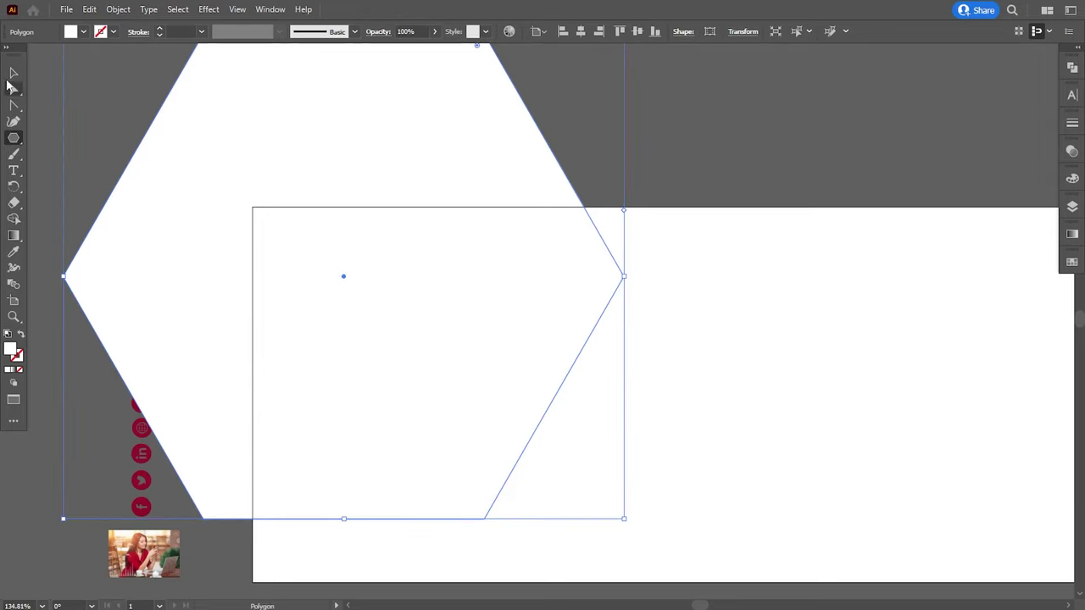
{"action": "left_click", "coordinate": [13, 73]}
{"action": "left_click_drag", "start_coordinate": [341, 150], "coordinate": [356, 329]}
{"action": "double_click", "coordinate": [10, 355]}
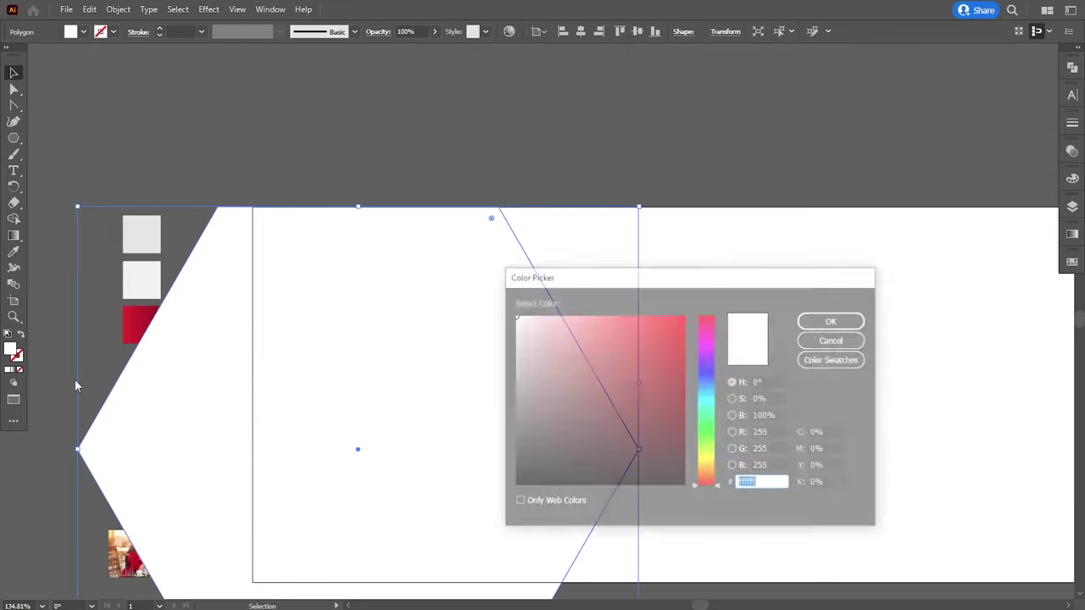
{"action": "left_click", "coordinate": [513, 356]}
{"action": "left_click", "coordinate": [813, 322]}
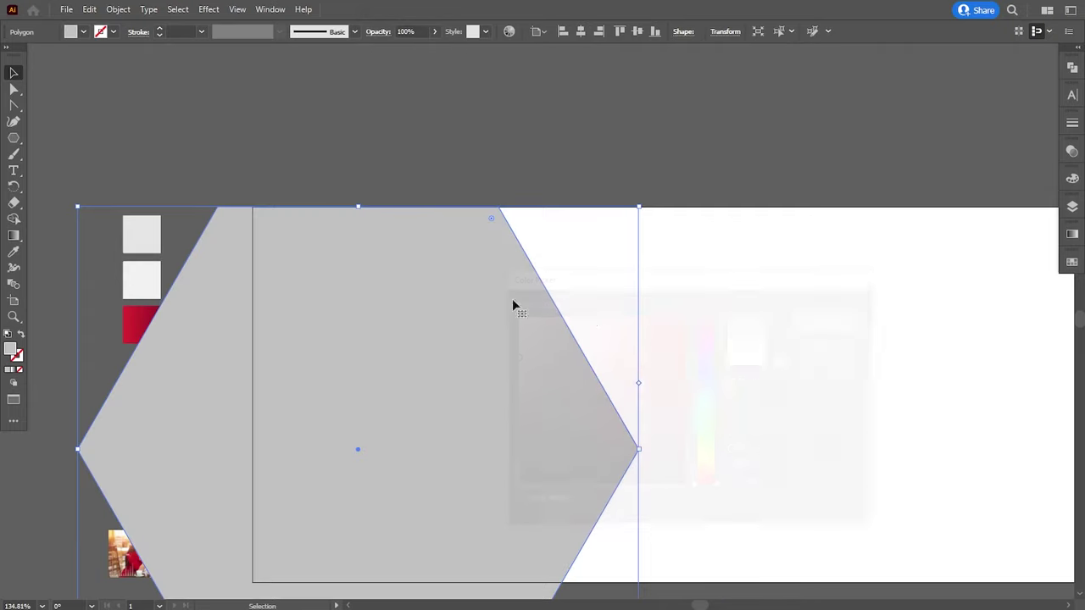
- Duplicate the hexagon to the left and subtract it with Pathfinder Minus Front, leaving a chevron
{"action": "left_click_drag", "start_coordinate": [443, 348], "coordinate": [448, 227]}
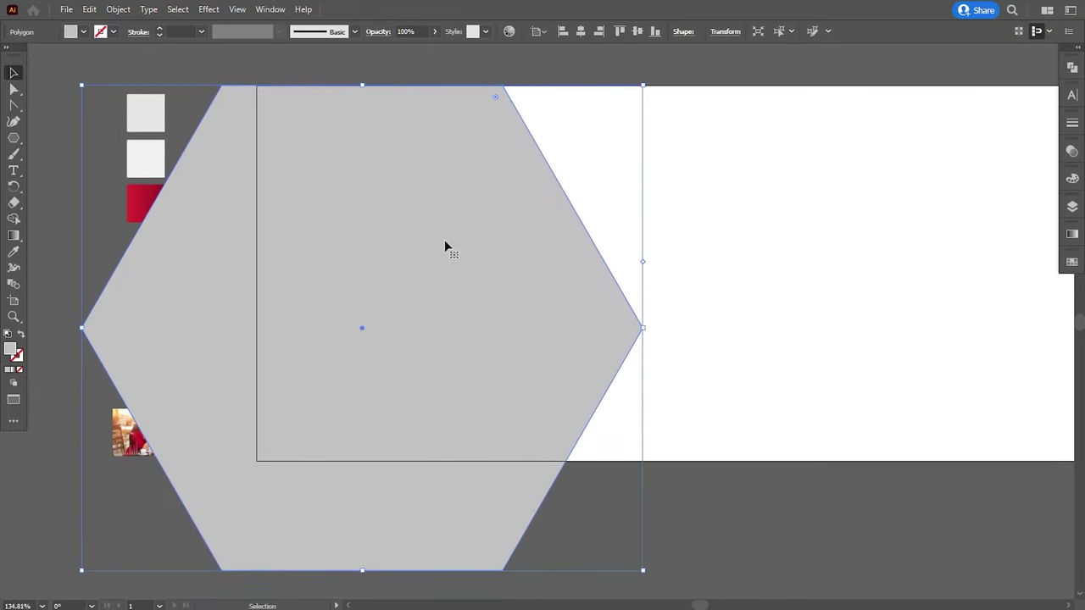
{"action": "left_click_drag", "start_coordinate": [445, 297], "coordinate": [350, 306]}
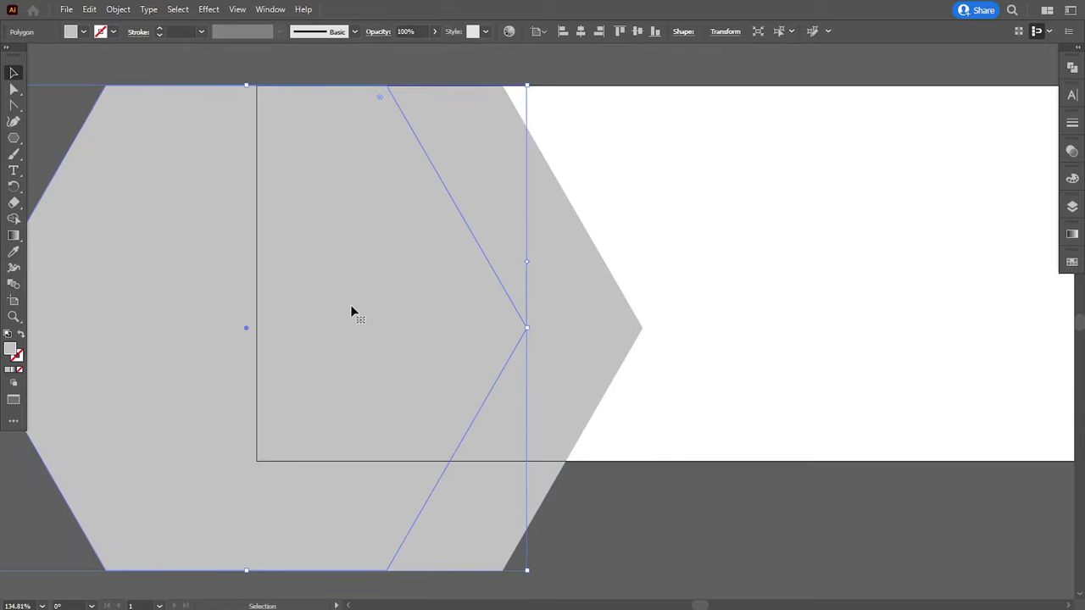
{"action": "left_click", "coordinate": [585, 354], "text": "shift"}
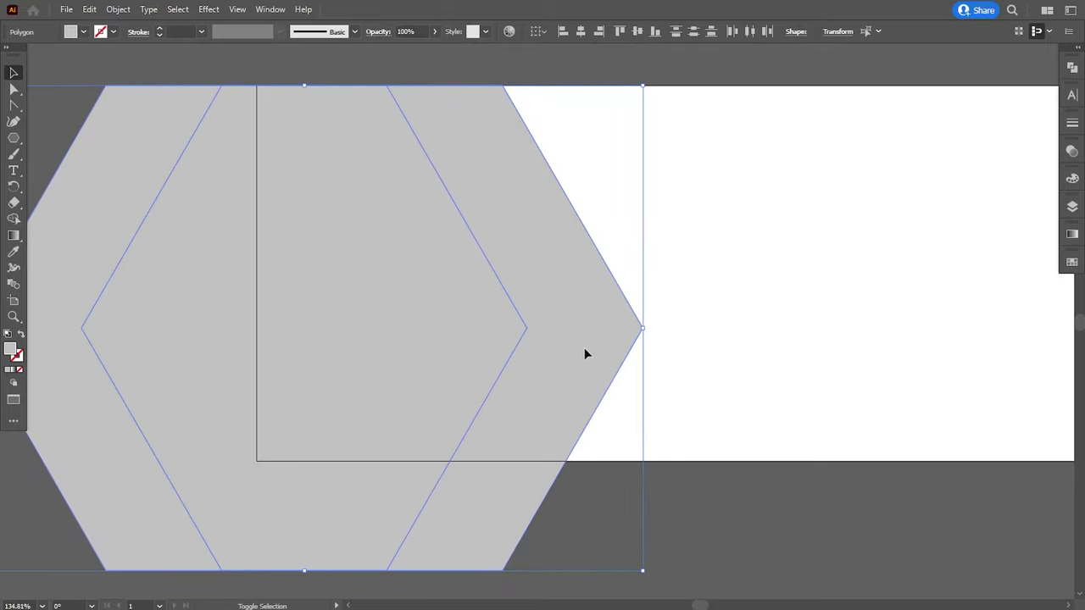
{"action": "left_click", "coordinate": [1072, 68]}
{"action": "left_click", "coordinate": [938, 98]}
- Move the grey chevron further left across the artboard
{"action": "left_click", "coordinate": [697, 428]}
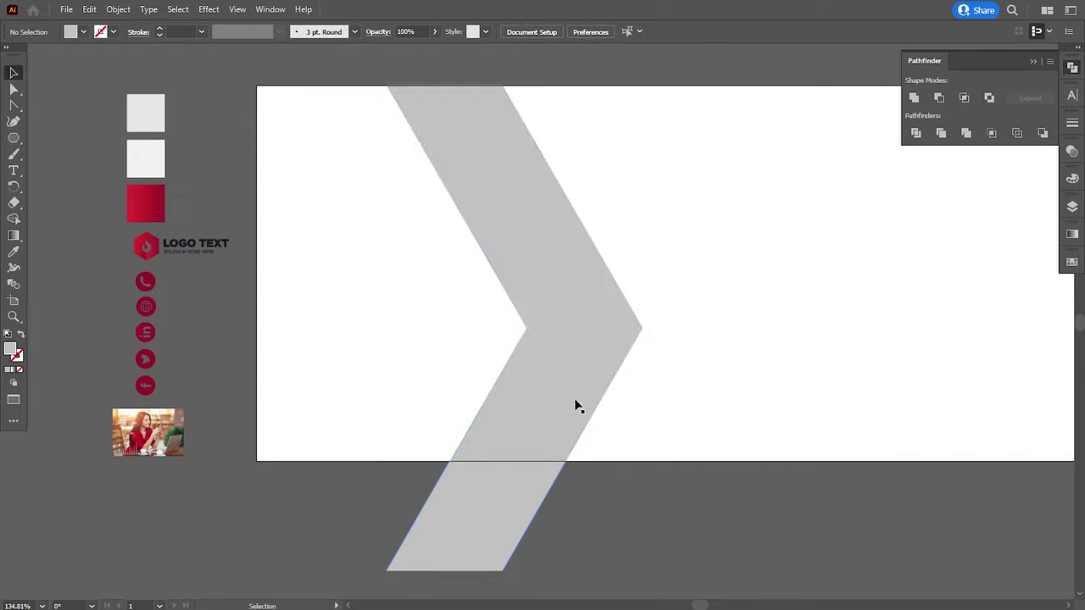
{"action": "left_click_drag", "start_coordinate": [543, 395], "coordinate": [442, 399]}
{"action": "key", "text": "ctrl+="}
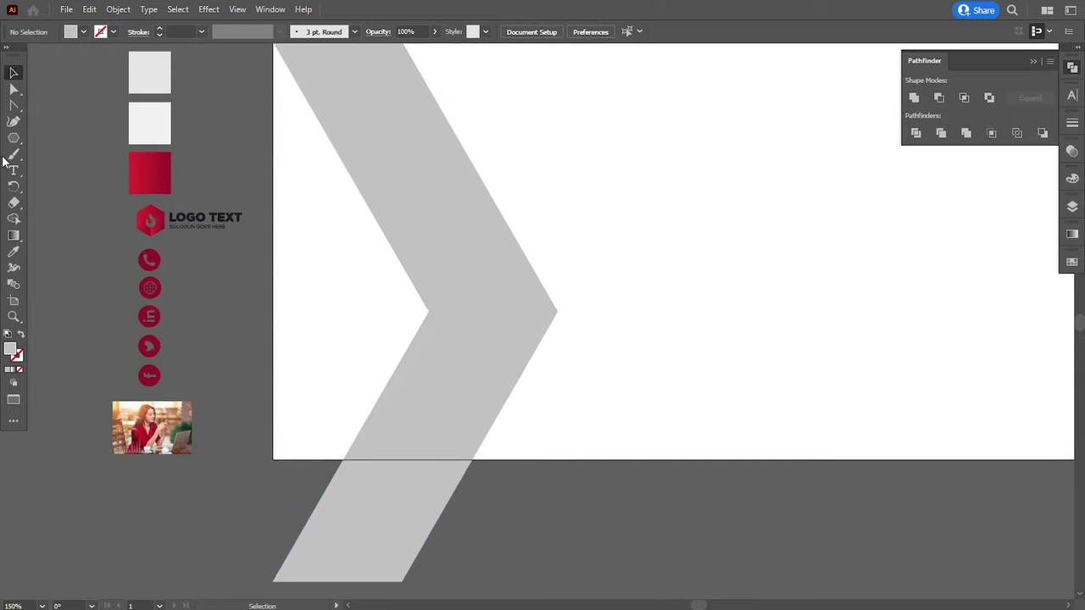
- Cut away the chevron's tail below the artboard with a rectangle and Minus Front
{"action": "left_click_drag", "start_coordinate": [12, 139], "coordinate": [67, 135]}
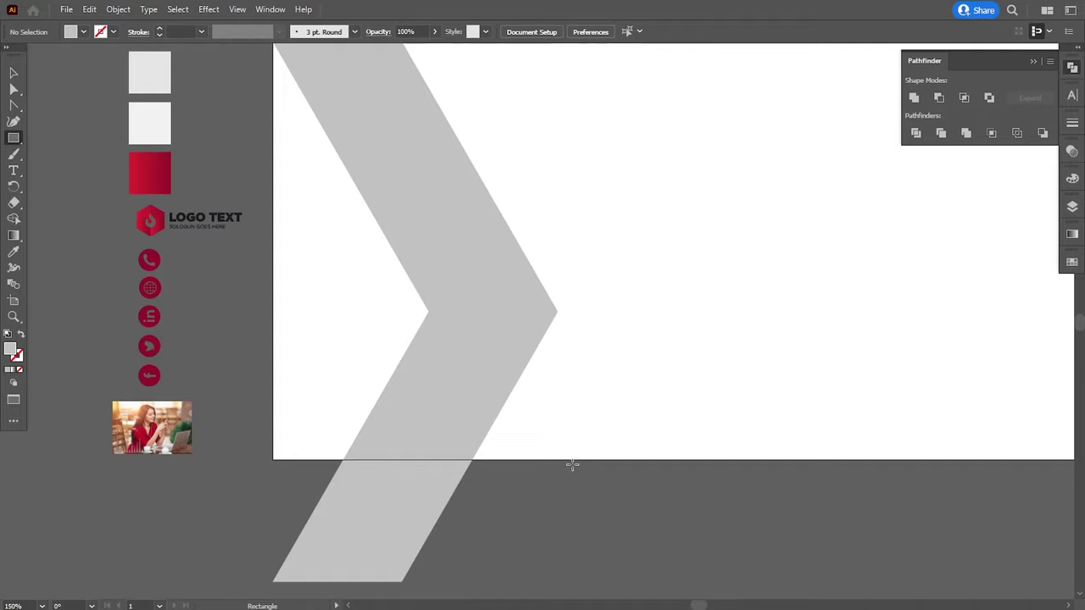
{"action": "left_click_drag", "start_coordinate": [573, 460], "coordinate": [222, 597]}
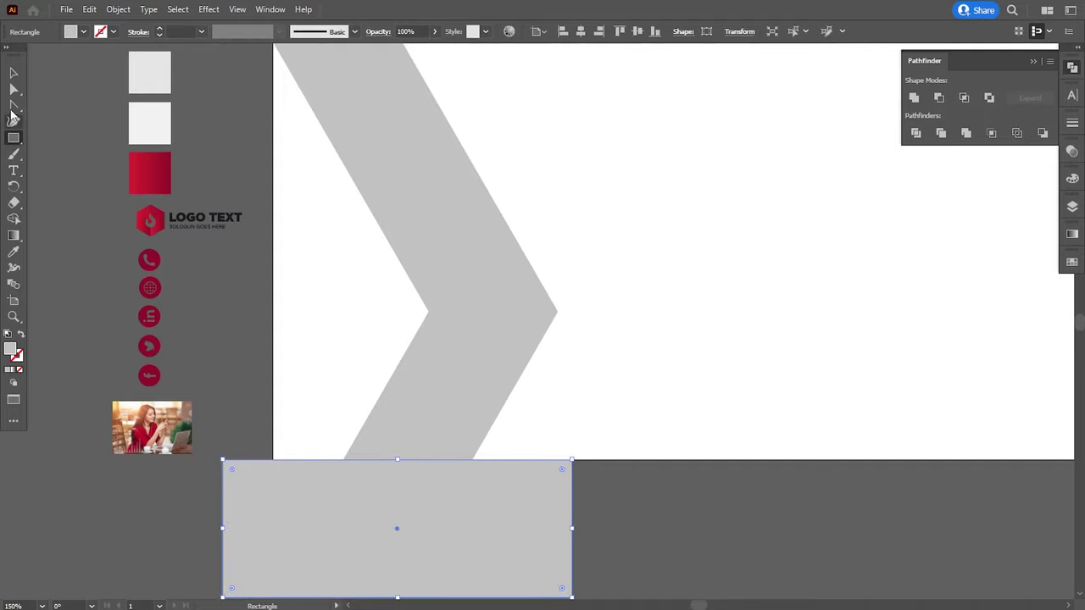
{"action": "left_click", "coordinate": [14, 73]}
{"action": "left_click", "coordinate": [495, 317], "text": "shift"}
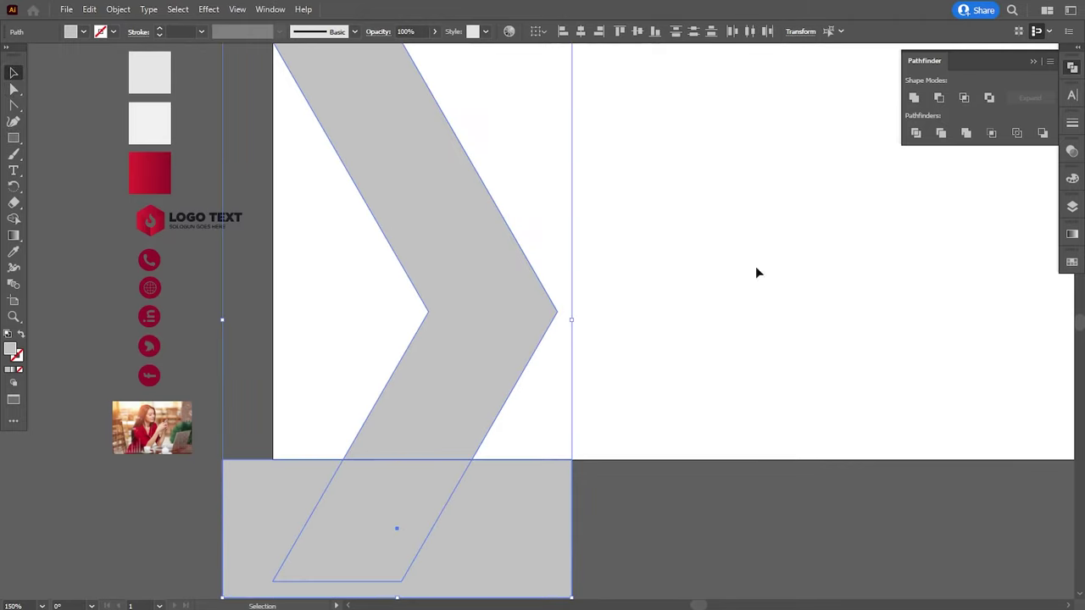
{"action": "left_click", "coordinate": [938, 97]}
{"action": "left_click", "coordinate": [406, 513]}
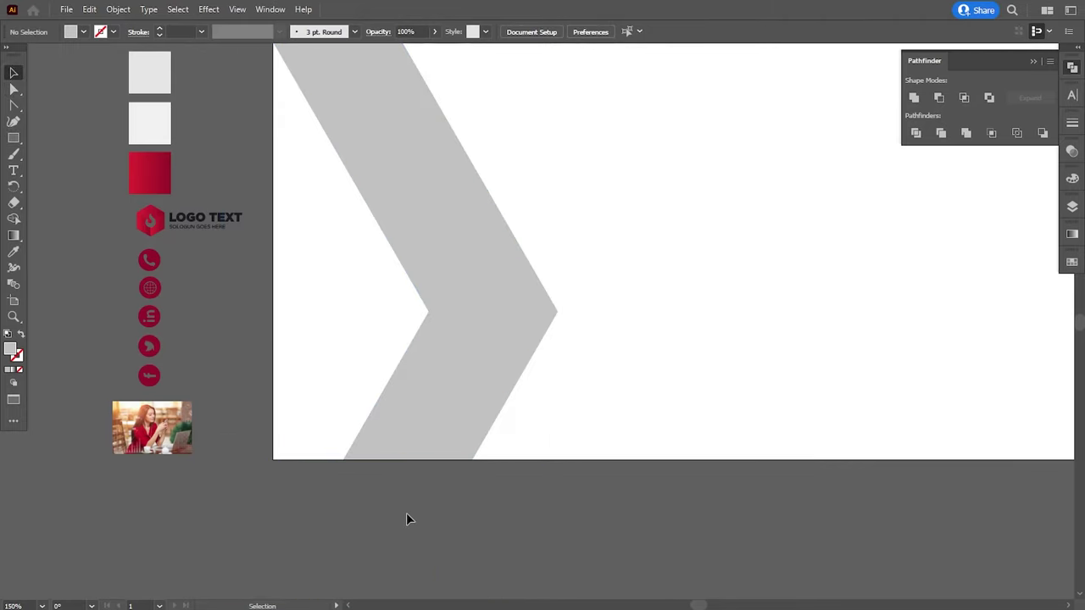
{"action": "key", "text": "ctrl+minus"}
{"action": "scroll", "coordinate": [433, 469], "scroll_direction": "right", "scroll_amount": 1}
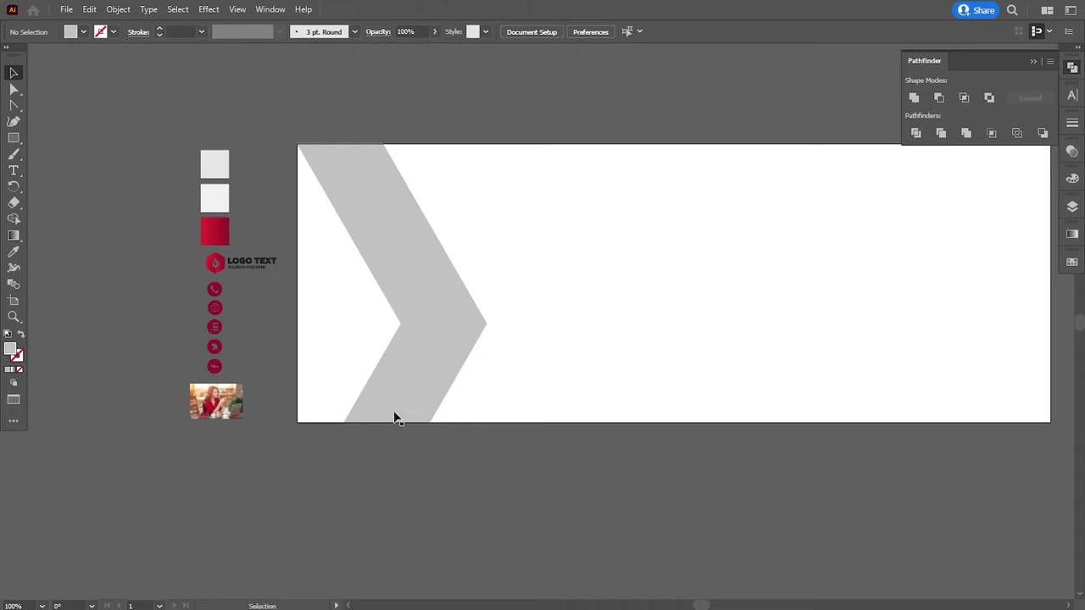
{"action": "key", "text": "ctrl+plus"}
{"action": "scroll", "coordinate": [395, 313], "scroll_direction": "up", "scroll_amount": 1}
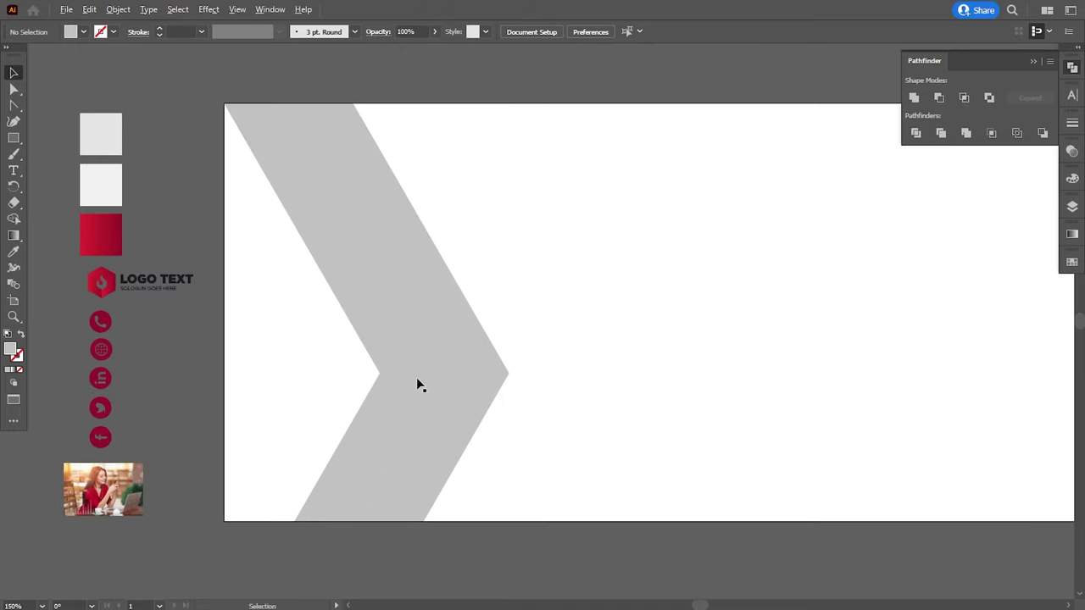
- Duplicate the chevron to the right, bring it to front, and give it the light swatch colour
{"action": "left_click_drag", "start_coordinate": [417, 379], "coordinate": [472, 379]}
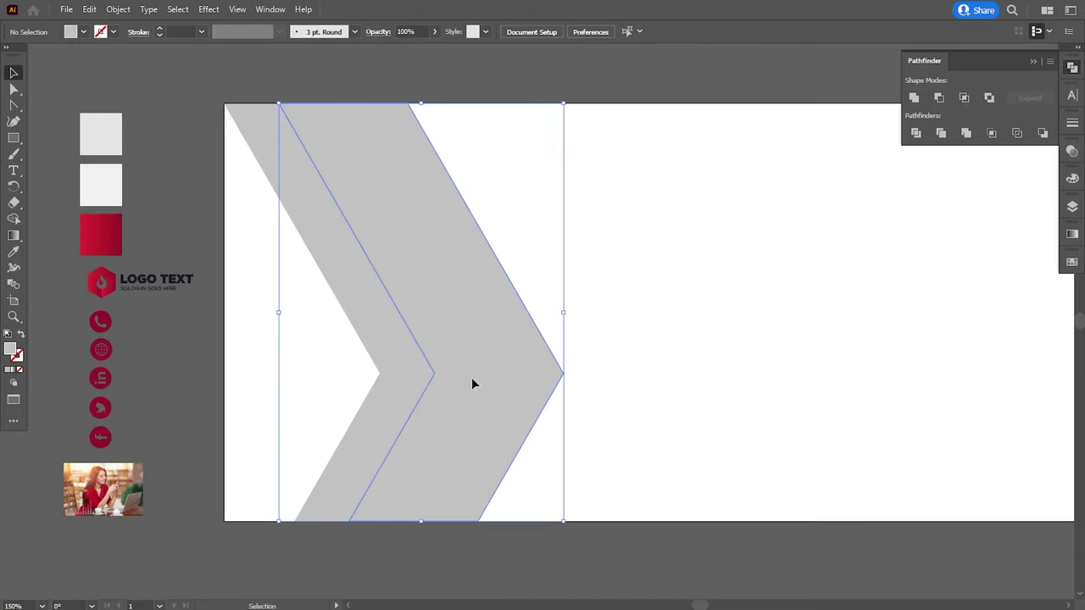
{"action": "left_click", "coordinate": [376, 311]}
{"action": "right_click", "coordinate": [377, 313]}
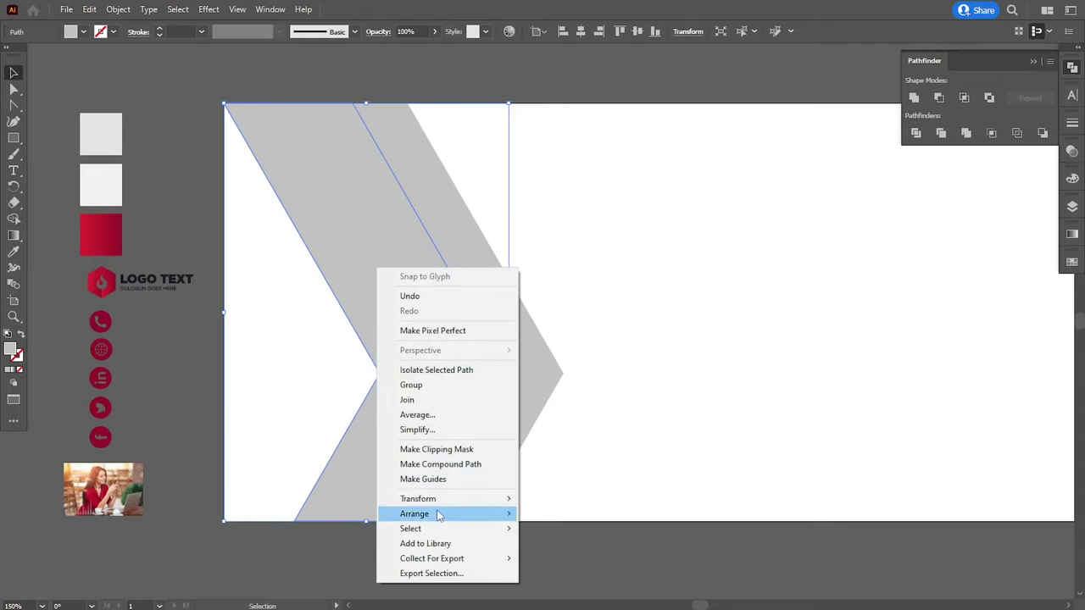
{"action": "mouse_move", "coordinate": [414, 513]}
{"action": "left_click", "coordinate": [555, 513]}
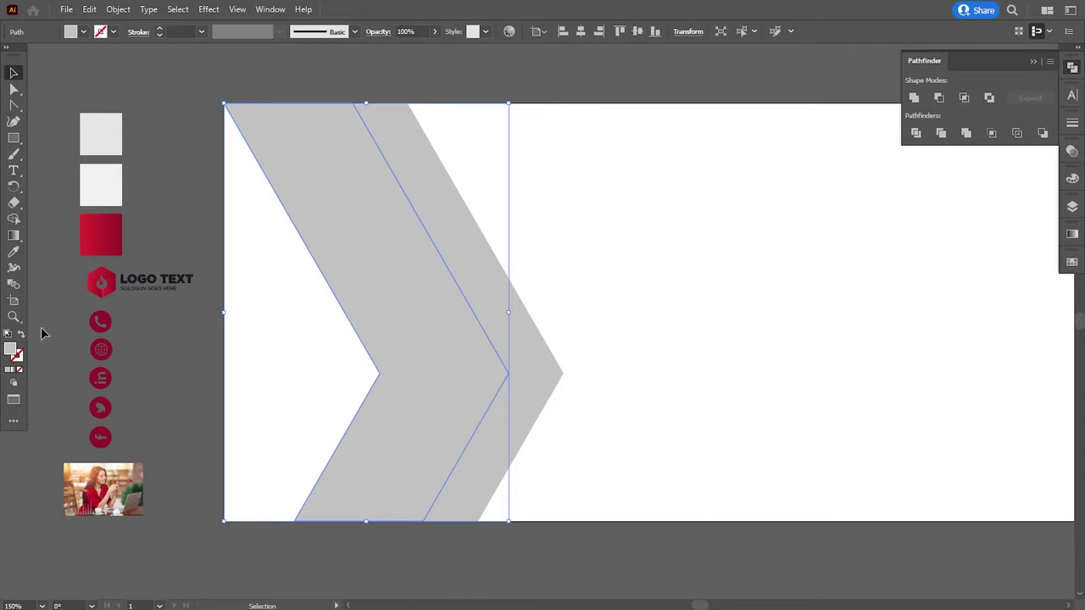
{"action": "left_click", "coordinate": [14, 251]}
{"action": "left_click", "coordinate": [102, 138]}
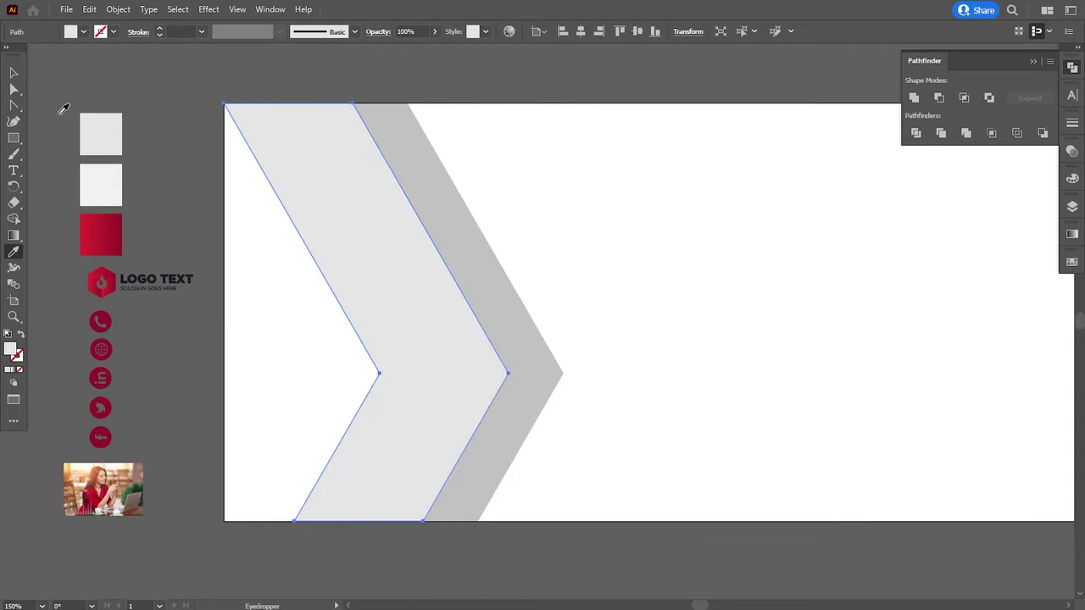
{"action": "left_click", "coordinate": [14, 72]}
{"action": "left_click", "coordinate": [160, 141]}
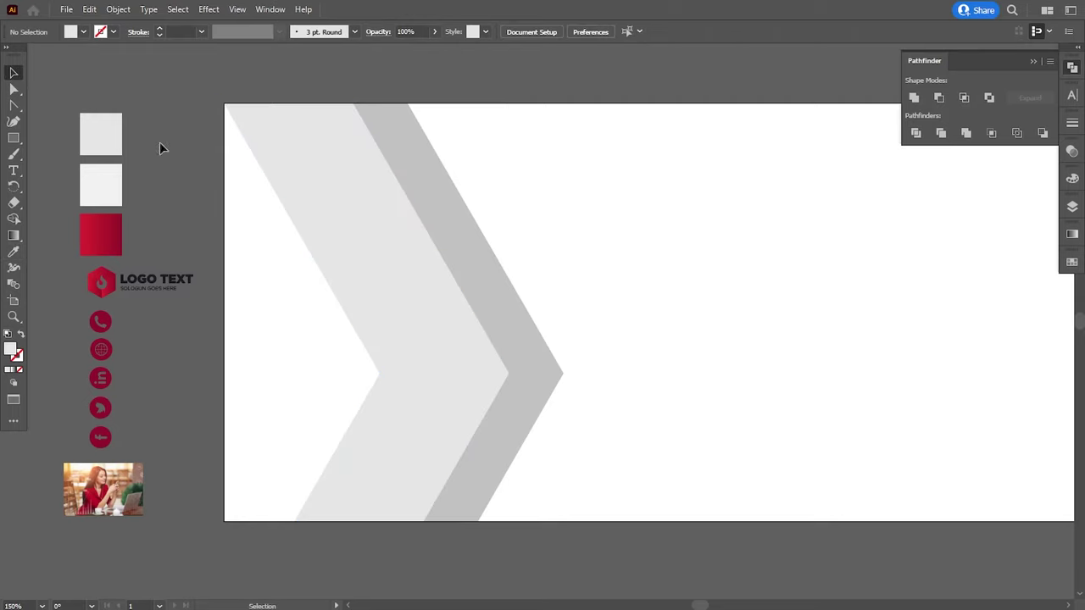
- Nudge the darker chevron slightly right and recolour it with the lightest grey swatch
{"action": "left_click", "coordinate": [532, 394]}
{"action": "key", "text": "Right"}
{"action": "key", "text": "Right"}
{"action": "key", "text": "Right"}
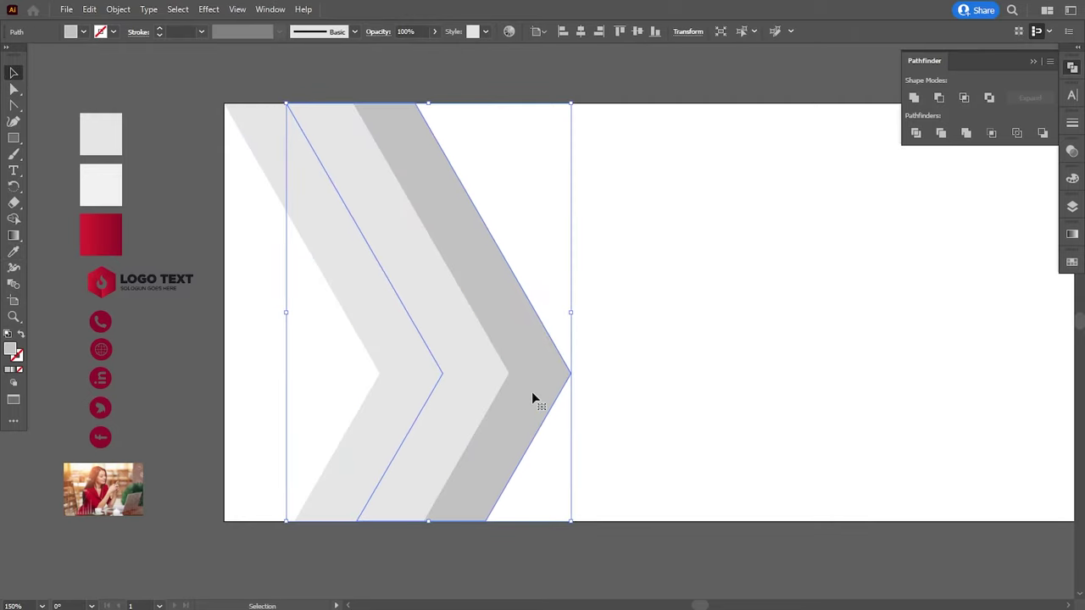
{"action": "key", "text": "Right"}
{"action": "key", "text": "Right"}
{"action": "key", "text": "Right"}
{"action": "key", "text": "Right"}
{"action": "key", "text": "Right"}
{"action": "key", "text": "Right"}
{"action": "key", "text": "Right"}
{"action": "key", "text": "Right"}
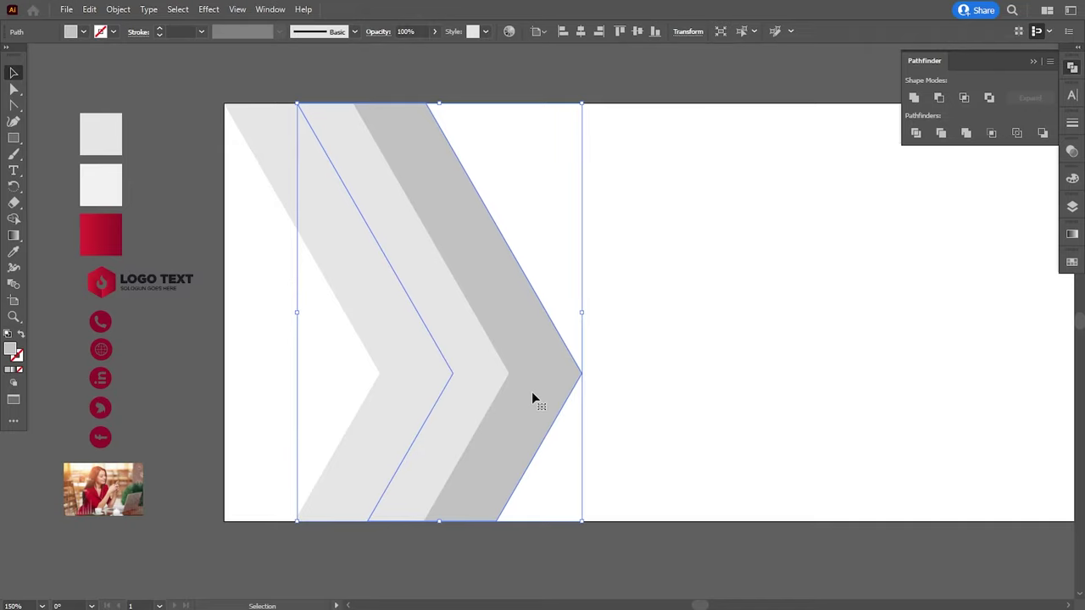
{"action": "key", "text": "Right"}
{"action": "key", "text": "Right"}
{"action": "key", "text": "Right"}
{"action": "key", "text": "Right"}
{"action": "key", "text": "Right"}
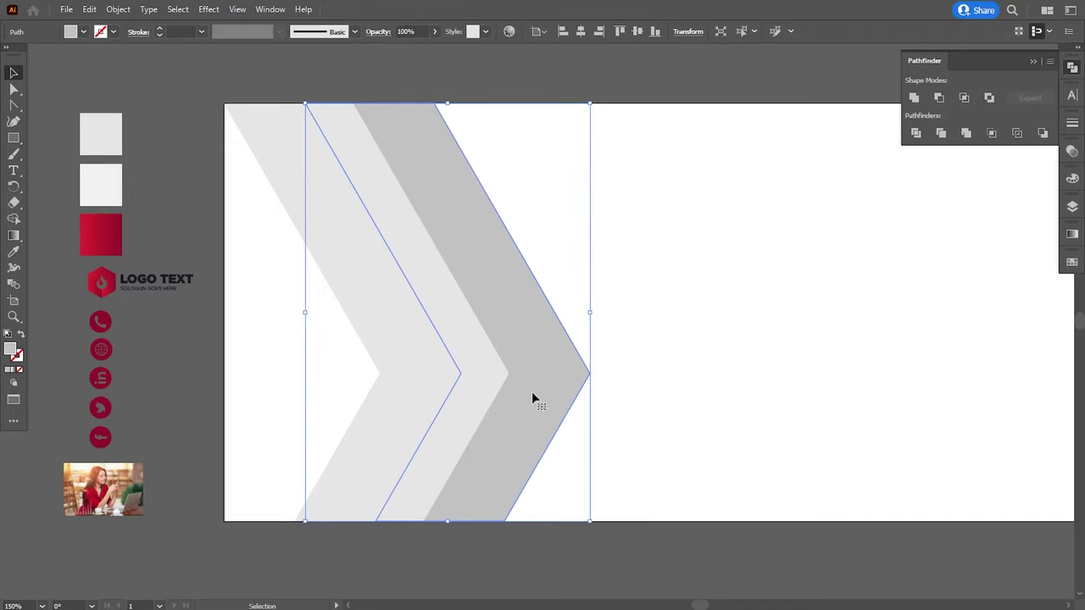
{"action": "key", "text": "Right"}
{"action": "key", "text": "Left"}
{"action": "left_click", "coordinate": [14, 251]}
{"action": "left_click", "coordinate": [101, 188]}
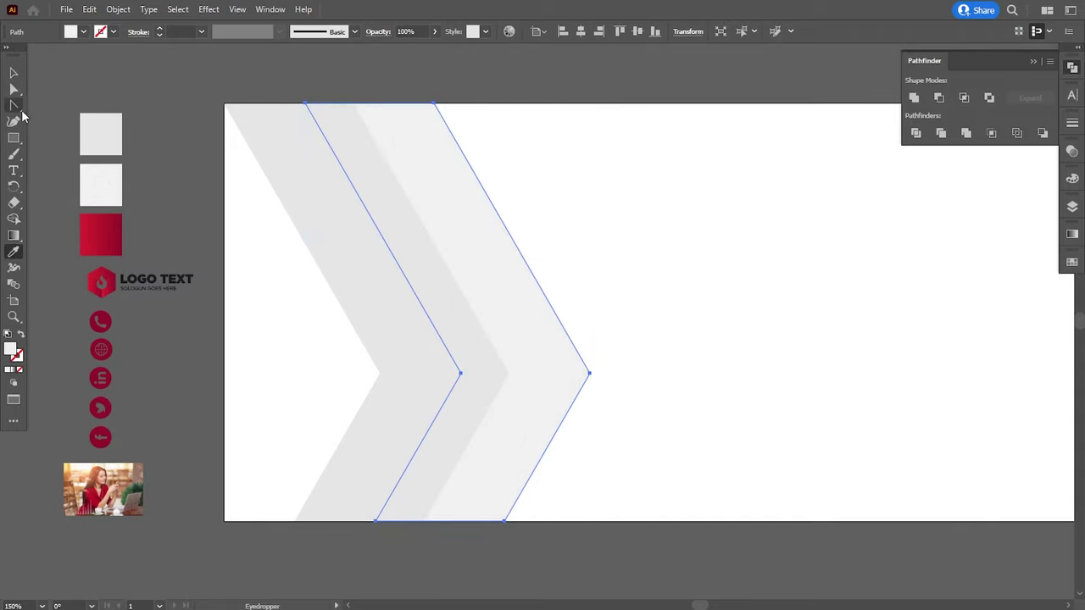
{"action": "left_click", "coordinate": [14, 73]}
{"action": "left_click", "coordinate": [87, 93]}
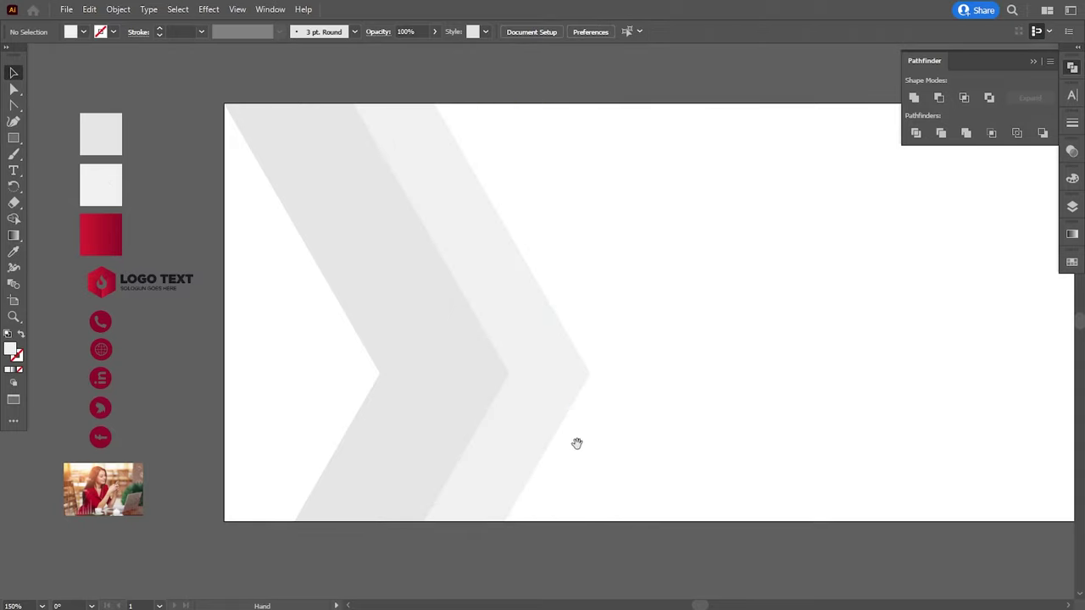
{"action": "left_click_drag", "start_coordinate": [578, 442], "coordinate": [591, 437]}
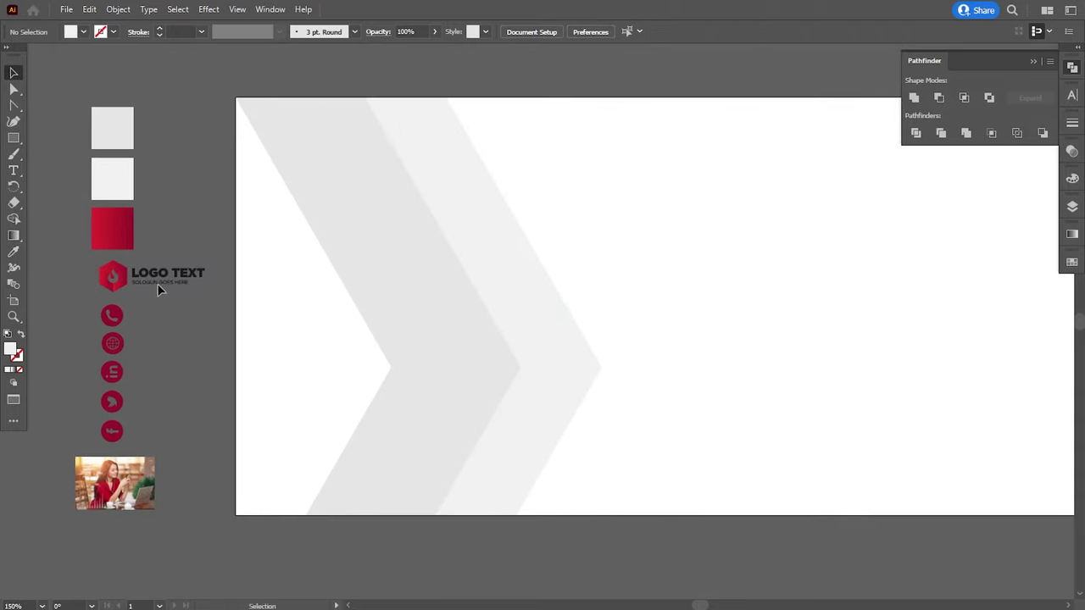
- Place the LOGO TEXT logo at the artboard's top-left corner, brought in front of the chevrons
{"action": "mouse_move", "coordinate": [117, 282]}
{"action": "left_mouse_down"}
{"action": "mouse_move", "coordinate": [278, 262]}
{"action": "mouse_move", "coordinate": [304, 154]}
{"action": "left_mouse_up"}
{"action": "right_click", "coordinate": [304, 155]}
{"action": "mouse_move", "coordinate": [343, 323]}
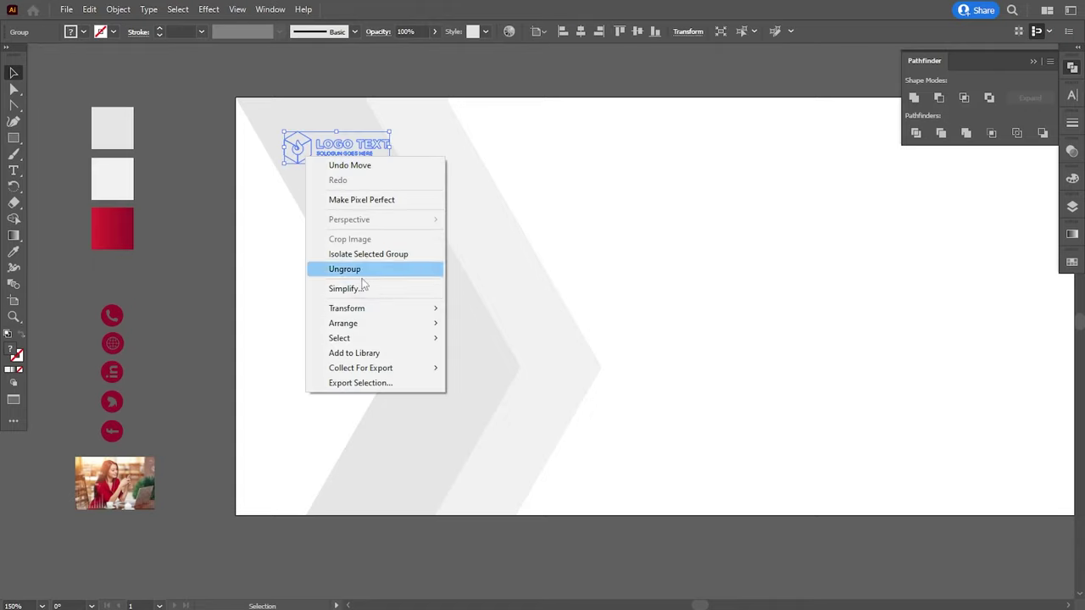
{"action": "left_click", "coordinate": [479, 323]}
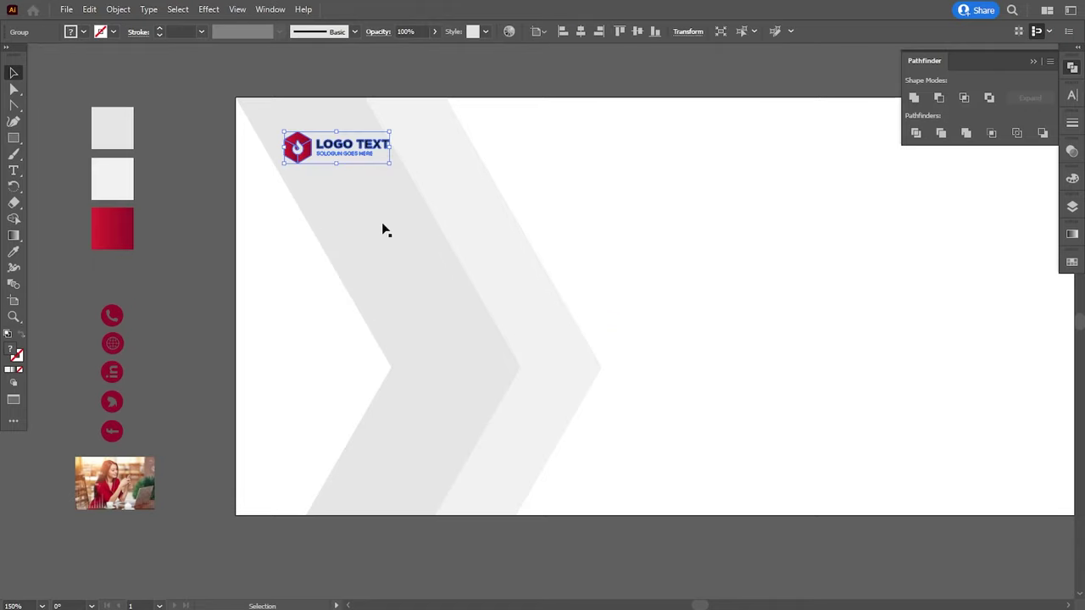
{"action": "key", "text": "Left"}
{"action": "key", "text": "Left"}
{"action": "key", "text": "Left"}
{"action": "left_click", "coordinate": [210, 278]}
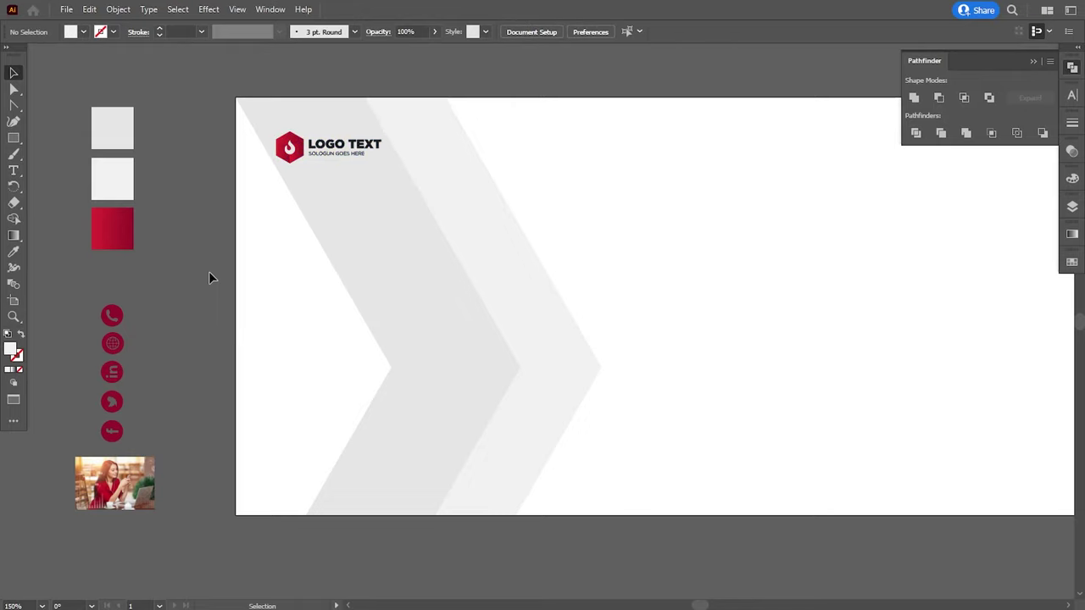
{"action": "left_click", "coordinate": [12, 171]}
- Type the headline 'Start Up Online Business' with 'Strategy' on a new line
{"action": "left_click", "coordinate": [379, 235]}
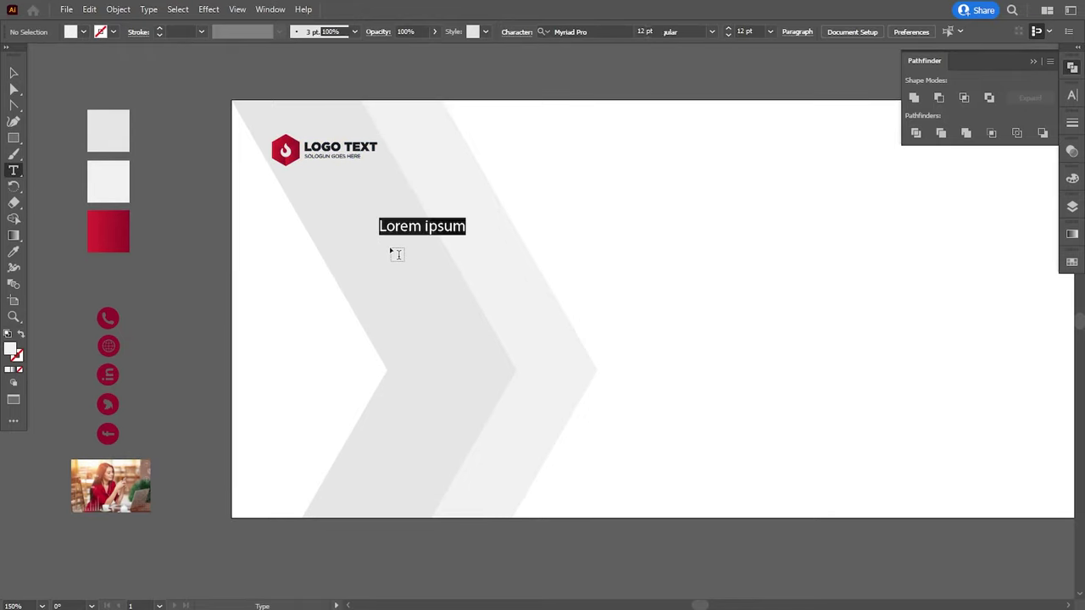
{"action": "type", "text": "Sta"}
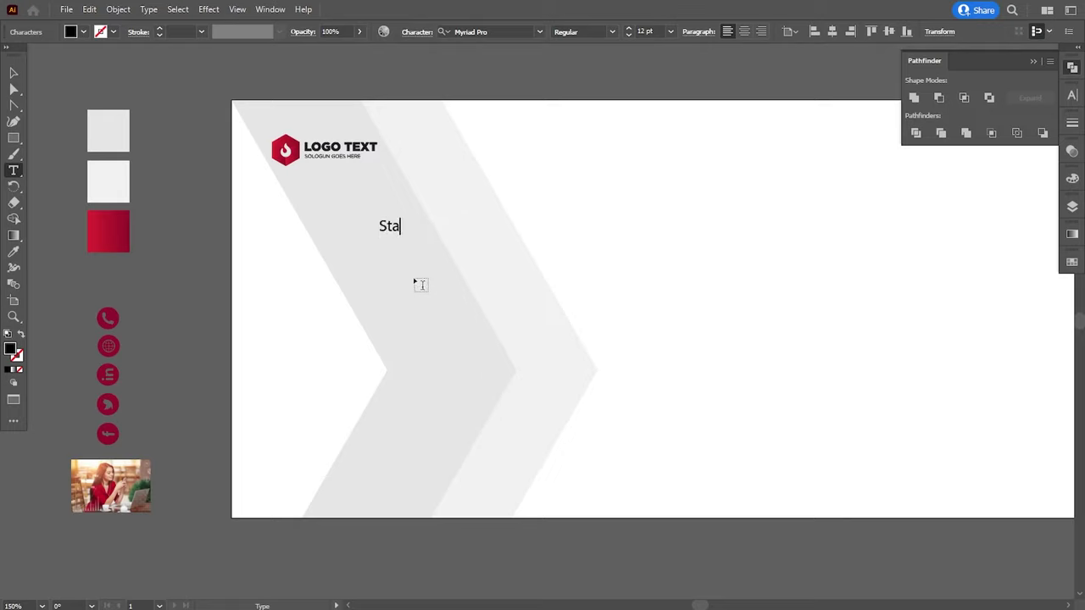
{"action": "type", "text": "rt Up O"}
{"action": "type", "text": "nline"}
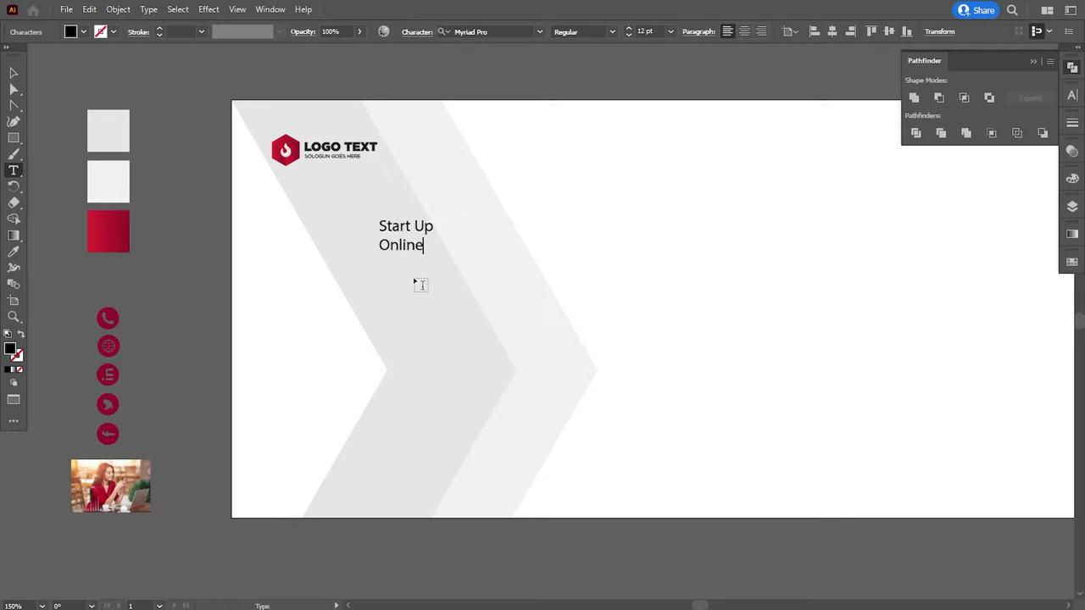
{"action": "type", "text": " Business"}
{"action": "key", "text": "Return"}
{"action": "type", "text": "S"}
{"action": "type", "text": "trate"}
{"action": "type", "text": "gy"}
- Enlarge the words 'Start Up' to 30 pt
{"action": "left_click_drag", "start_coordinate": [380, 225], "coordinate": [433, 227]}
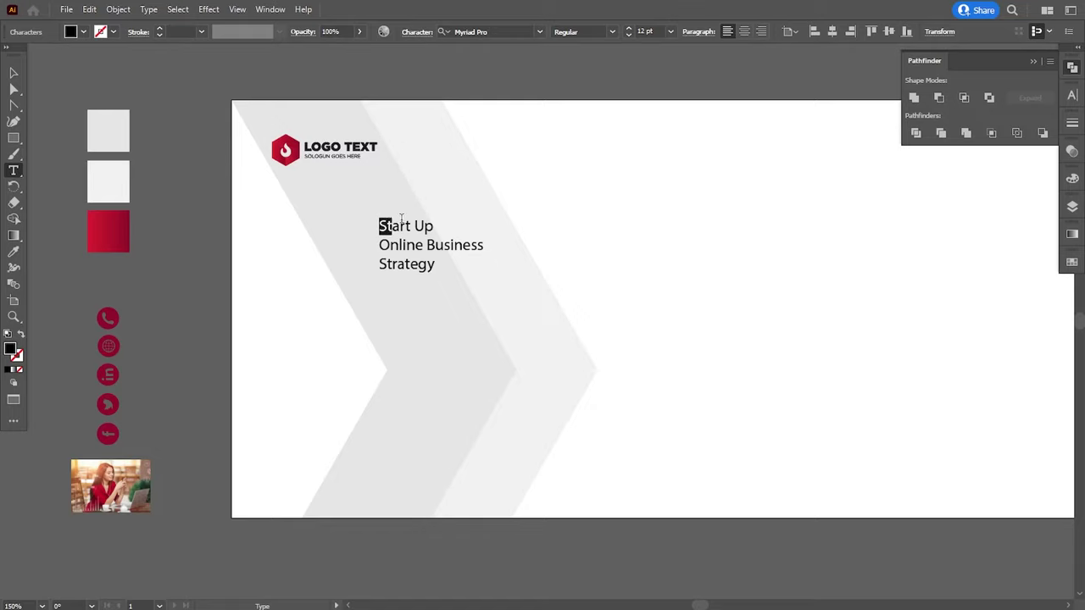
{"action": "left_click", "coordinate": [646, 32]}
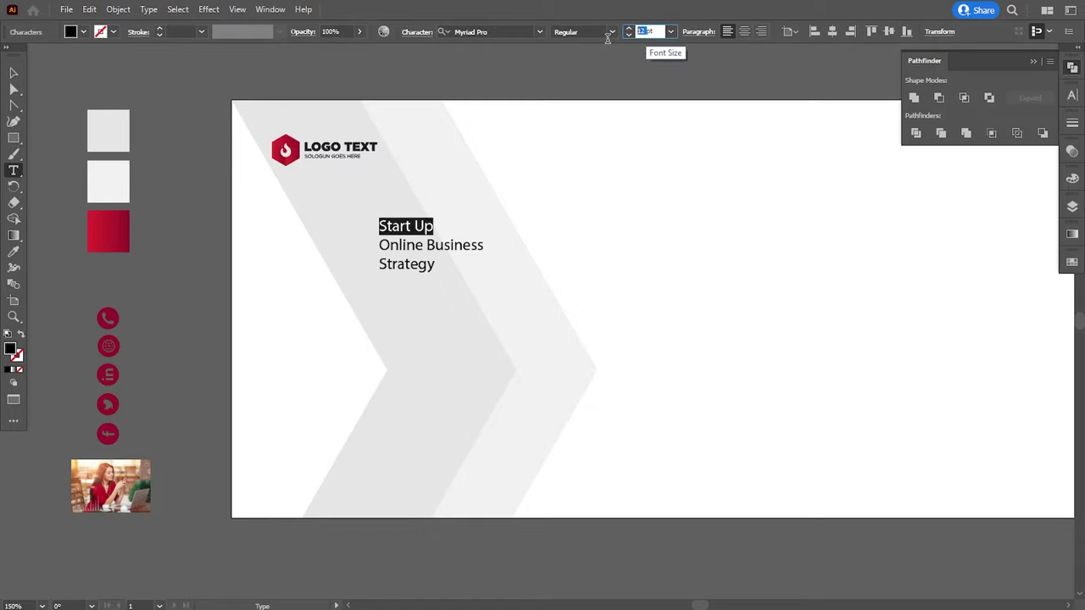
{"action": "type", "text": "3"}
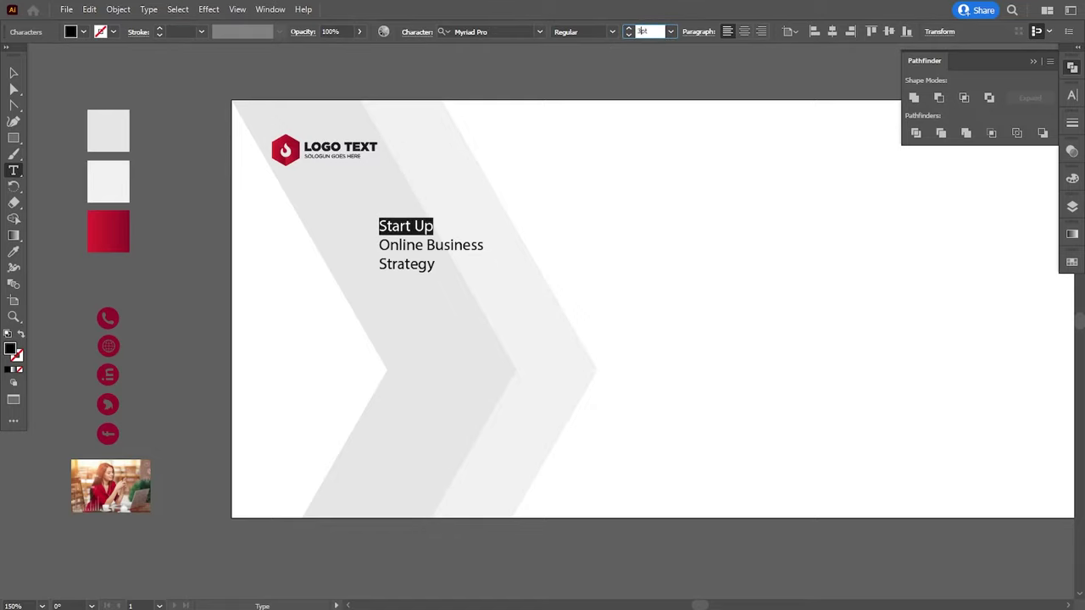
{"action": "type", "text": "0"}
{"action": "key", "text": "Return"}
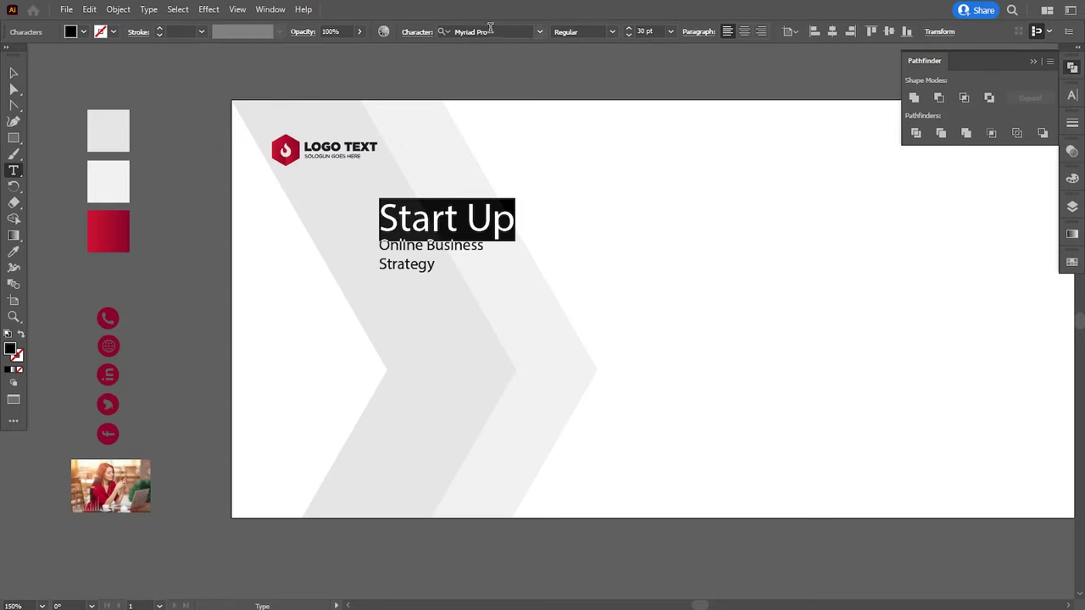
{"action": "left_click", "coordinate": [490, 32]}
- Set 'Start Up' in the Poppins font
{"action": "type", "text": "p"}
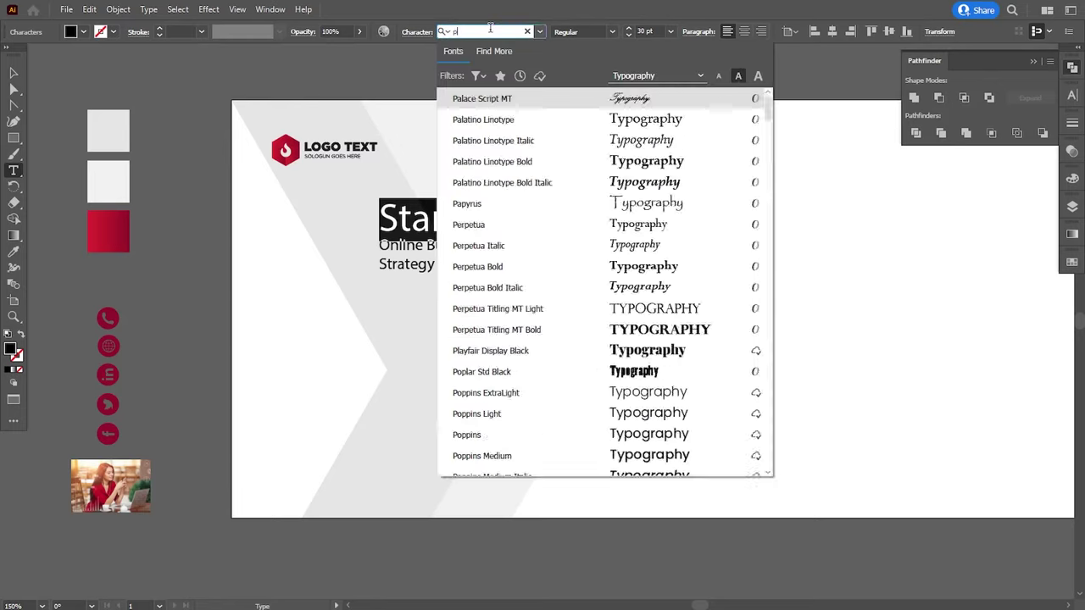
{"action": "type", "text": "o"}
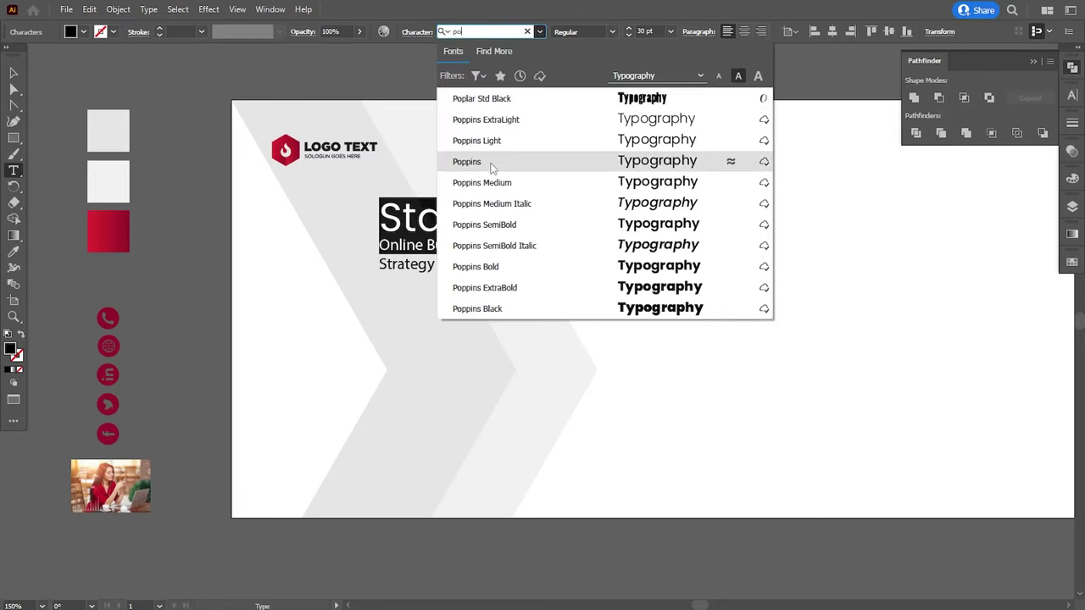
{"action": "left_click", "coordinate": [492, 162]}
{"action": "left_click", "coordinate": [427, 245]}
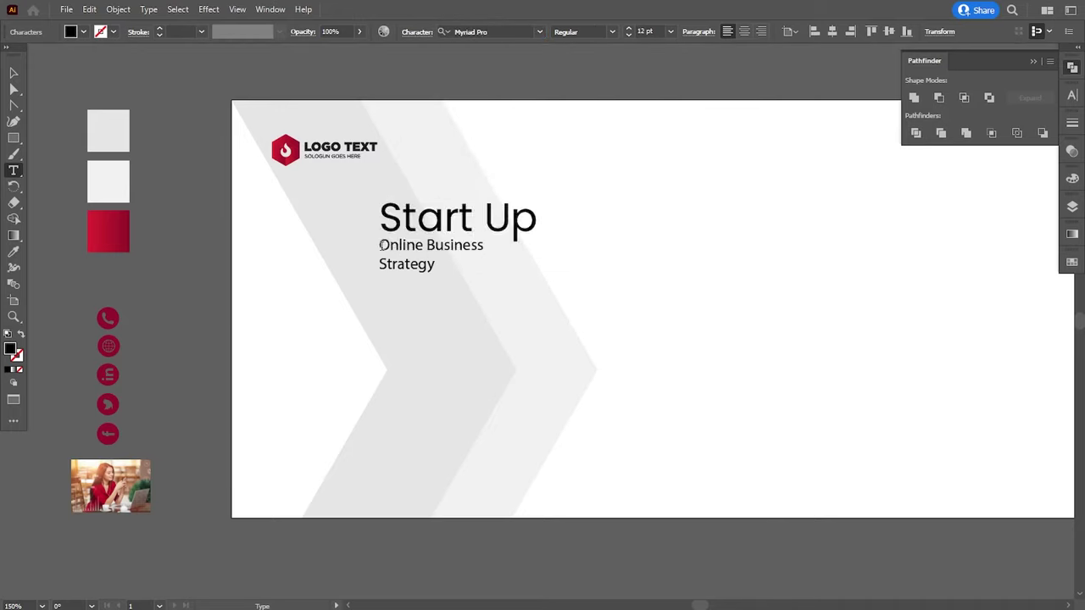
- Make 'Online Business Strategy' Poppins ExtraBold at 30 pt
{"action": "left_click_drag", "start_coordinate": [381, 245], "coordinate": [435, 264]}
{"action": "left_click", "coordinate": [519, 31]}
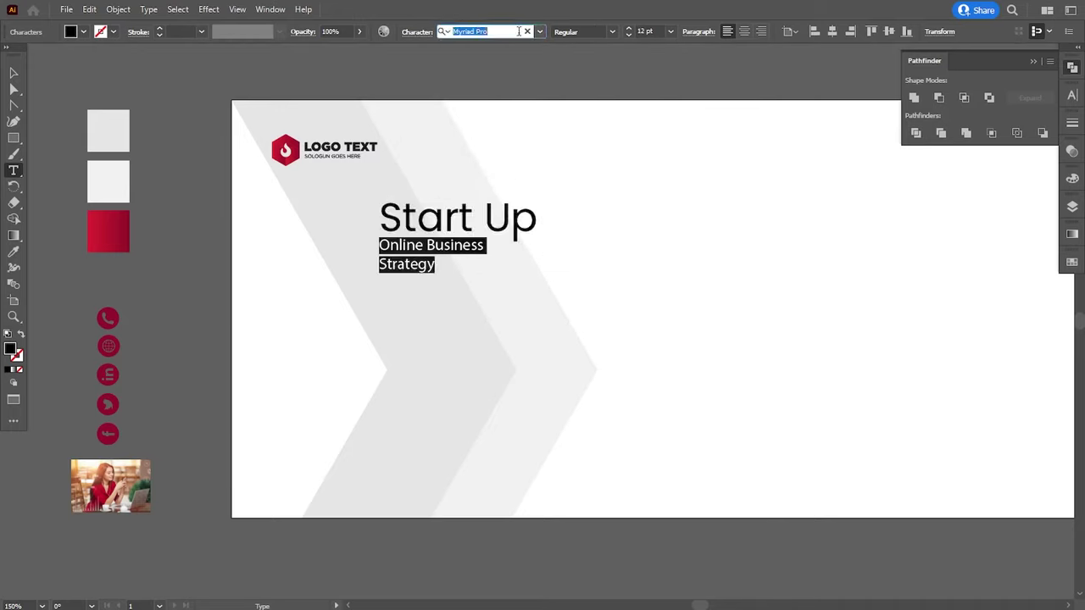
{"action": "type", "text": "popp"}
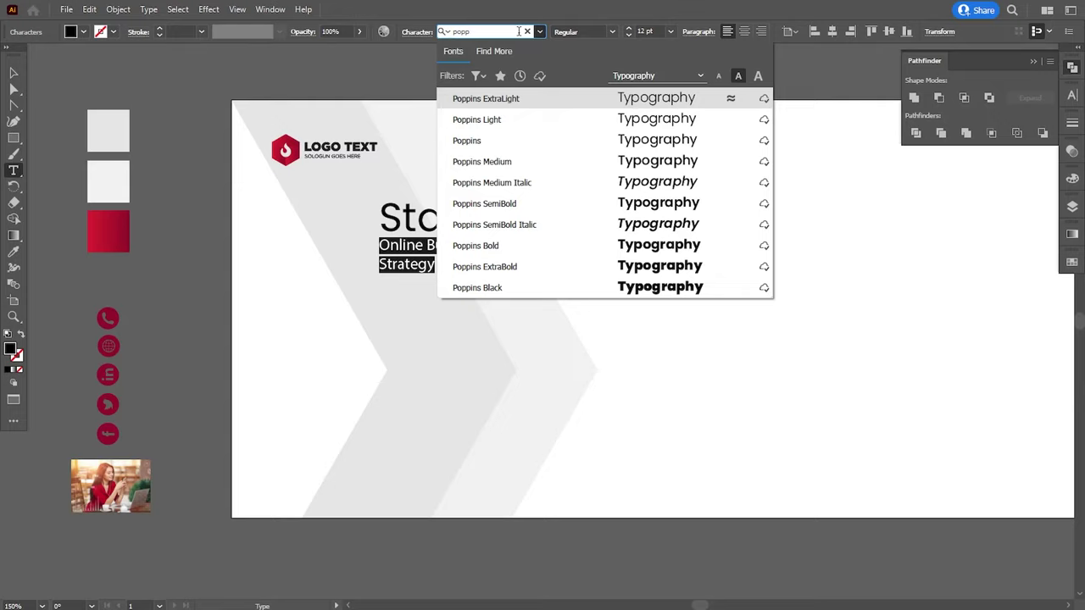
{"action": "left_click", "coordinate": [500, 267]}
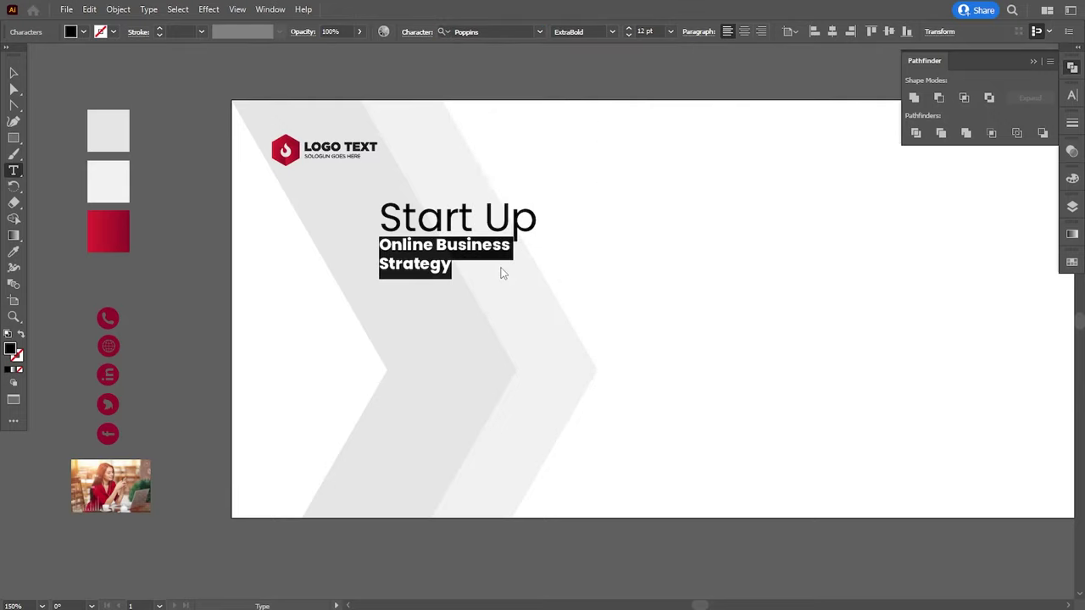
{"action": "left_click", "coordinate": [626, 32]}
{"action": "type", "text": "30"}
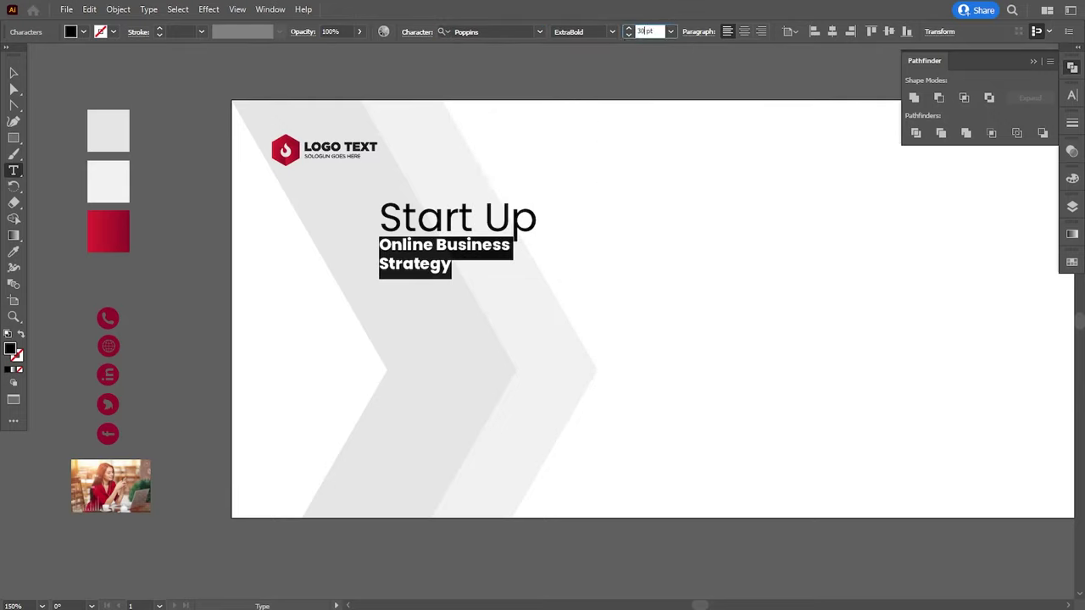
{"action": "key", "text": "Return"}
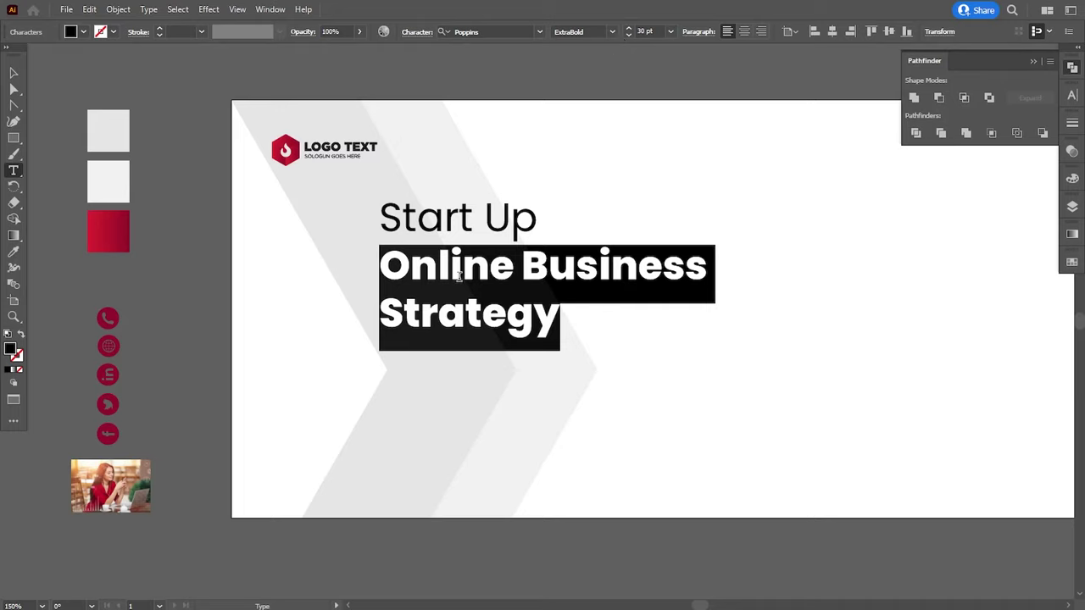
{"action": "left_click", "coordinate": [461, 278]}
{"action": "key", "text": "ctrl+a"}
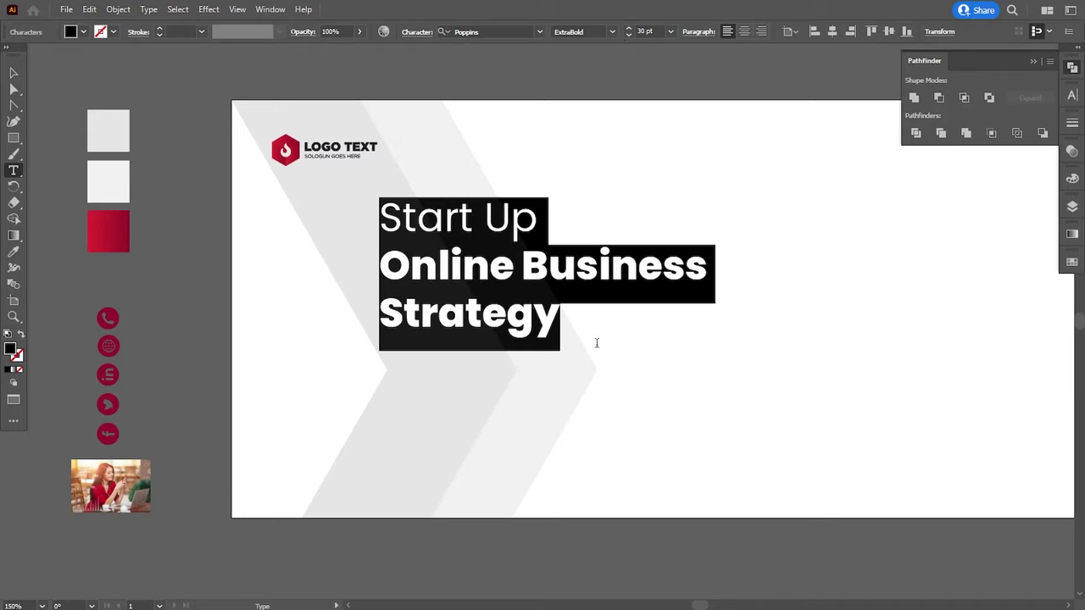
- Reduce the headline's line spacing to 35 pt
{"action": "left_click", "coordinate": [1072, 95]}
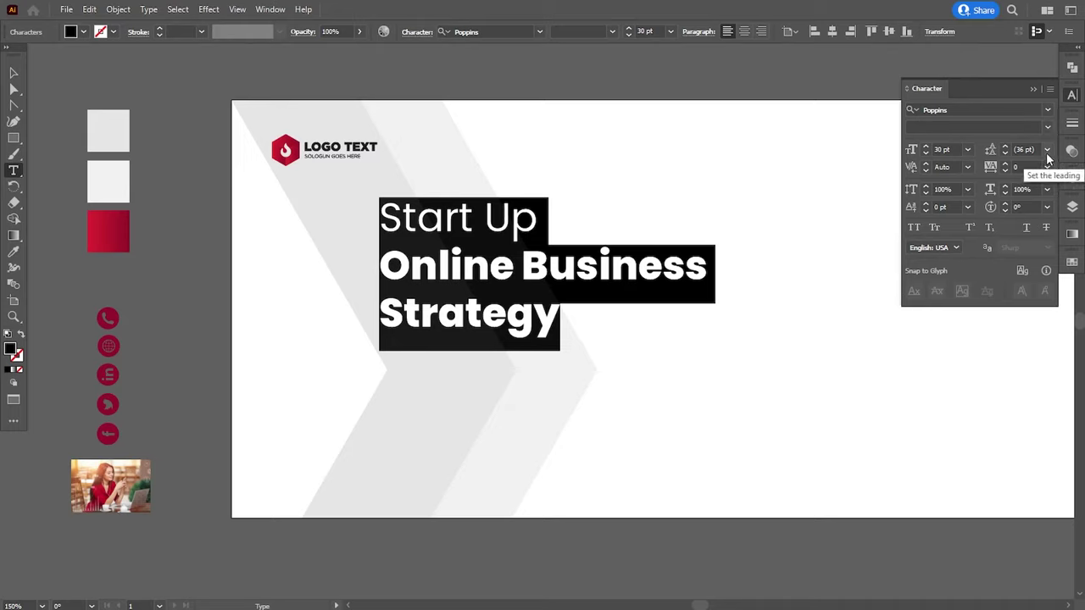
{"action": "left_click", "coordinate": [1047, 149]}
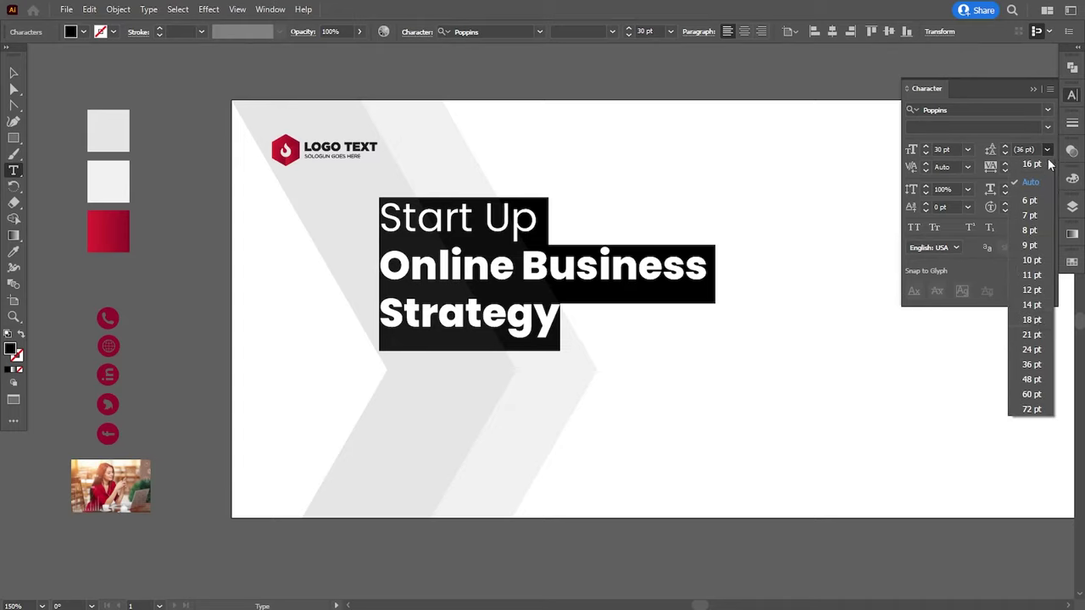
{"action": "left_click", "coordinate": [1036, 365]}
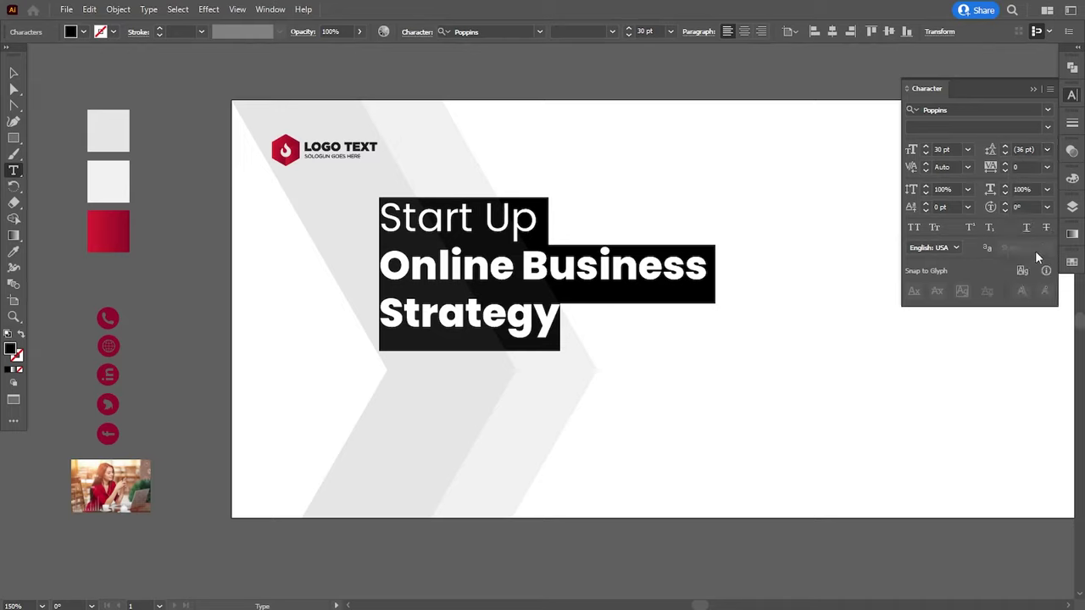
{"action": "left_click", "coordinate": [1005, 153]}
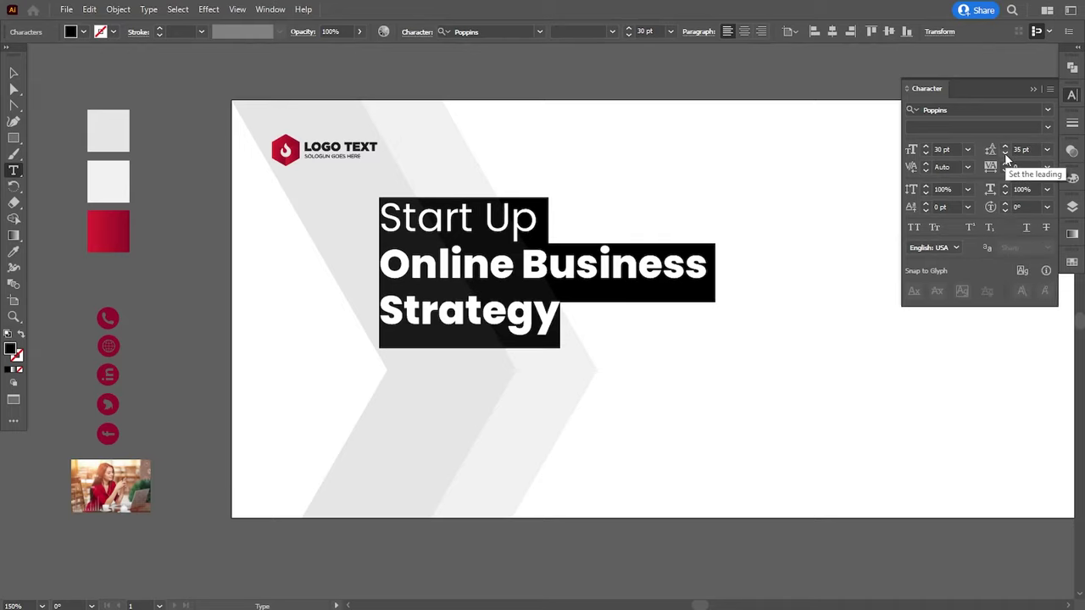
{"action": "left_click", "coordinate": [15, 76]}
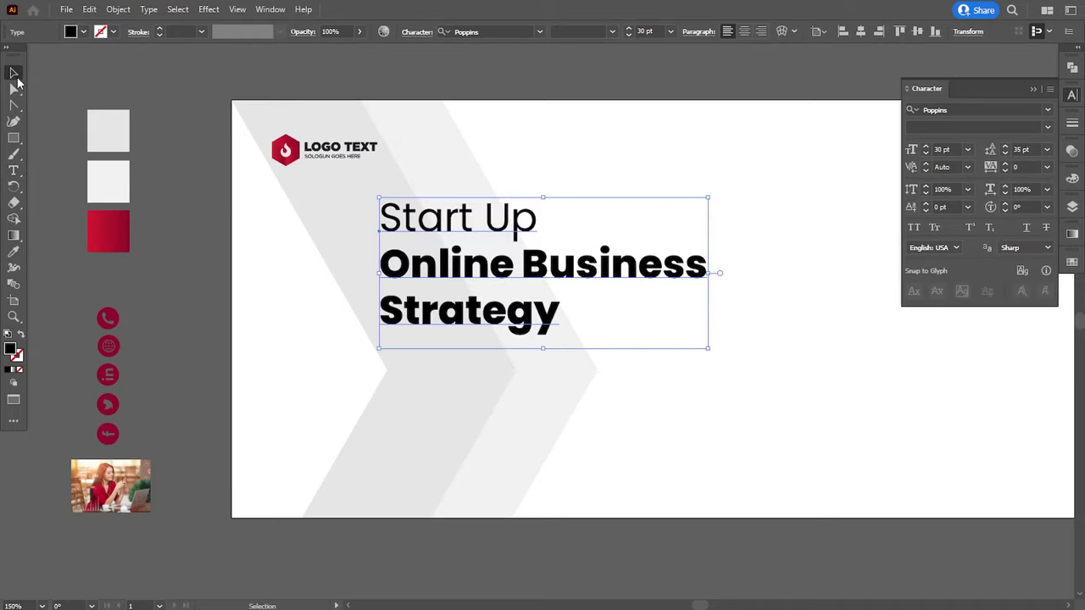
{"action": "left_click", "coordinate": [170, 199]}
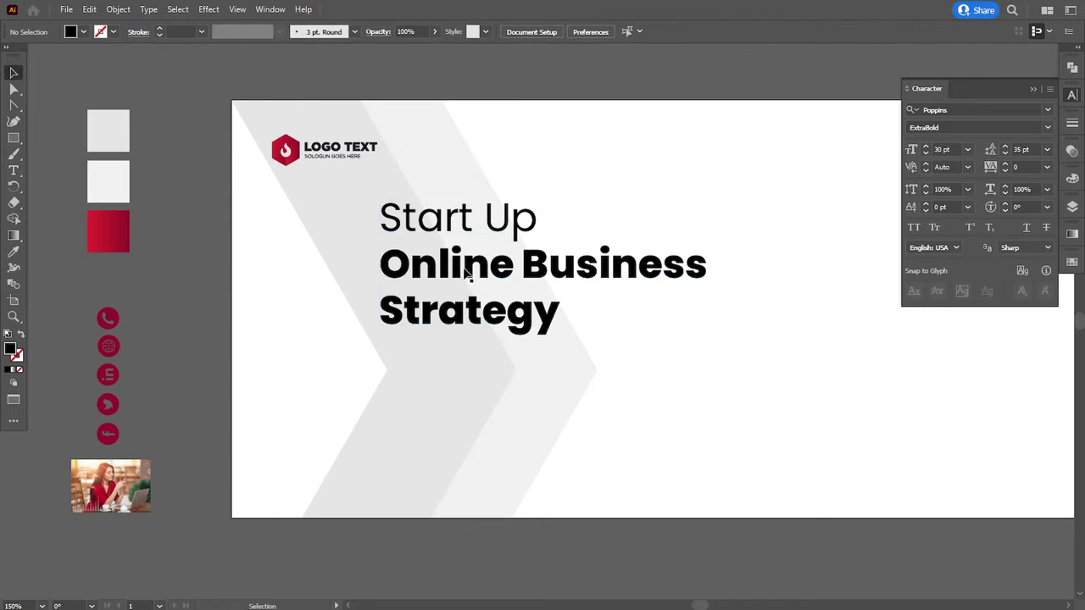
- Nudge the headline block slightly left and up into place below the logo
{"action": "left_click_drag", "start_coordinate": [443, 271], "coordinate": [439, 271]}
{"action": "left_click", "coordinate": [1033, 89]}
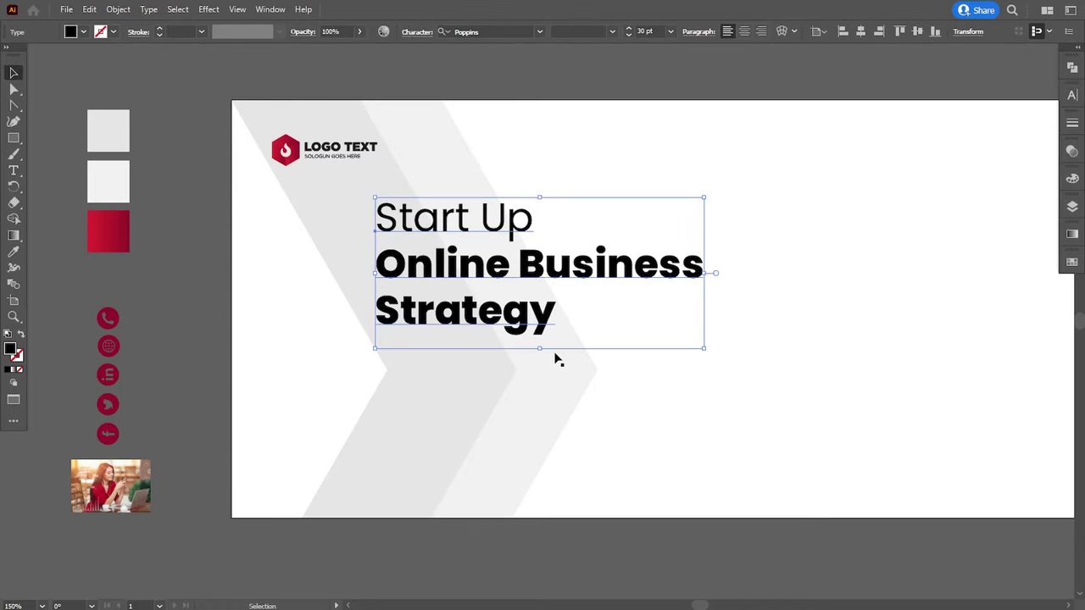
{"action": "key", "text": "Up"}
{"action": "key", "text": "Up"}
{"action": "key", "text": "Up"}
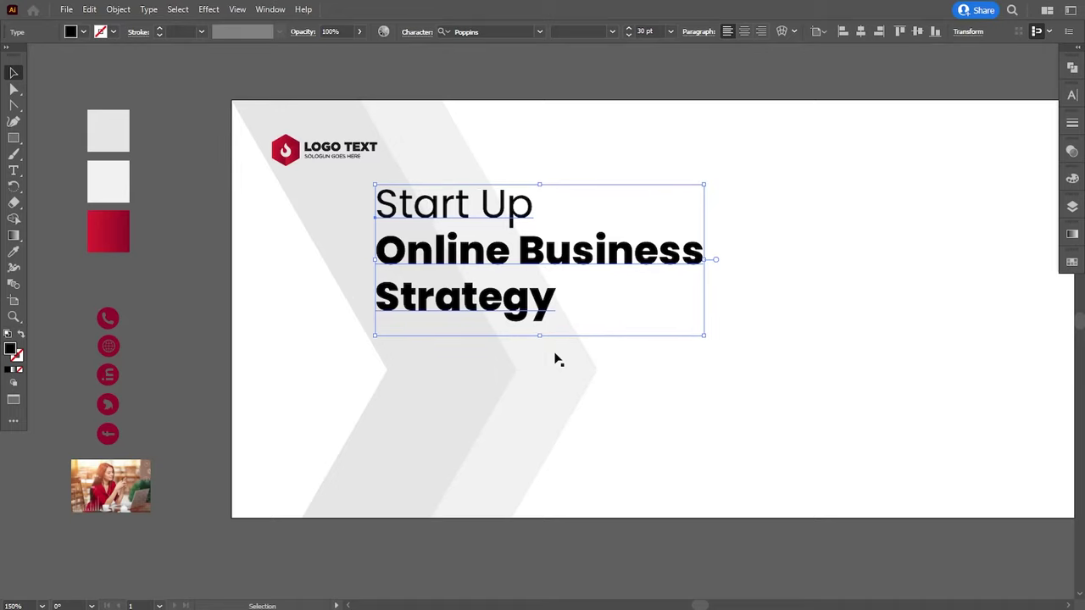
{"action": "key", "text": "Down"}
{"action": "key", "text": "Down"}
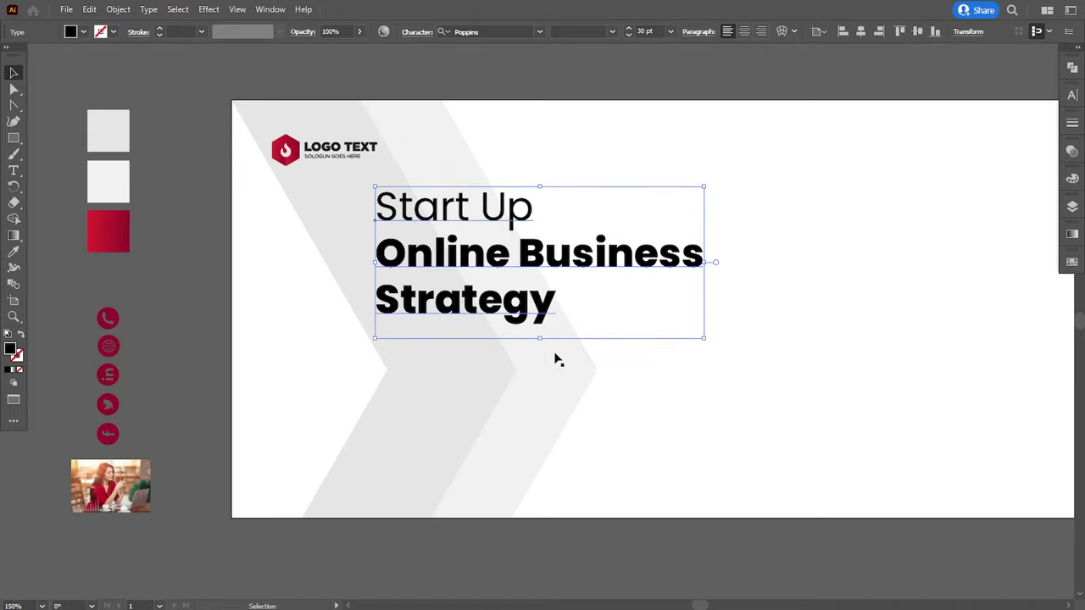
{"action": "key", "text": "Down"}
{"action": "key", "text": "Down"}
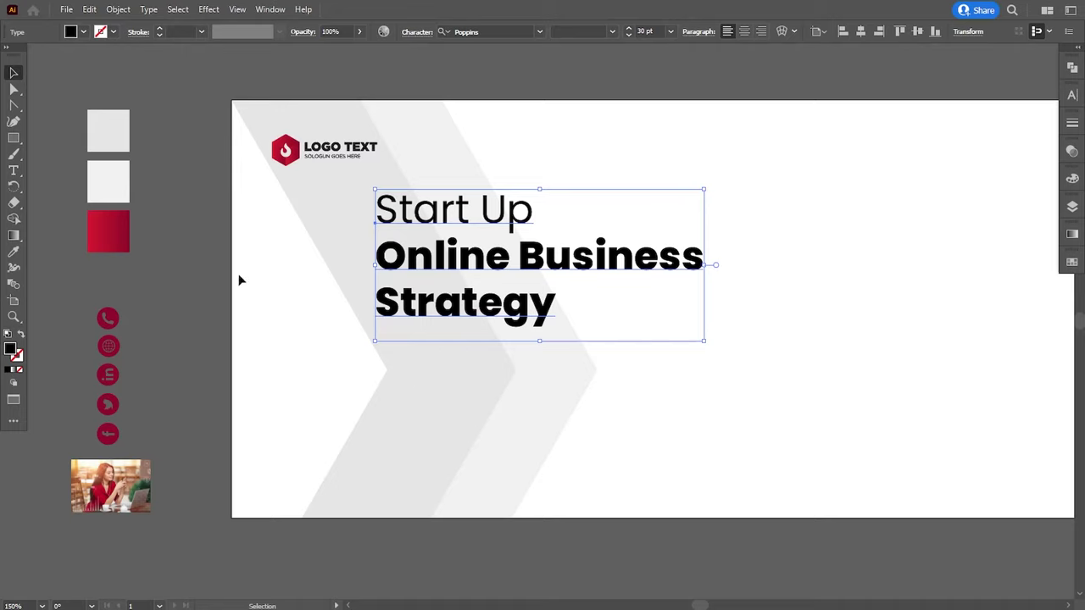
{"action": "key", "text": "Up"}
{"action": "key", "text": "Up"}
{"action": "left_click", "coordinate": [237, 278]}
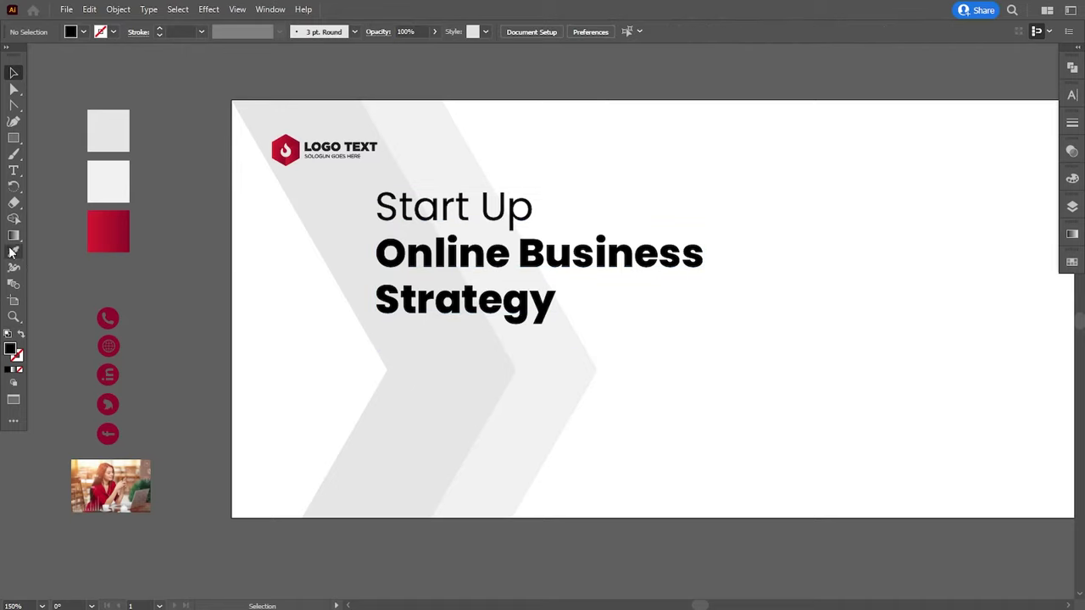
- Colour 'Start Up' red by sampling a red icon with the Eyedropper
{"action": "left_click", "coordinate": [14, 170]}
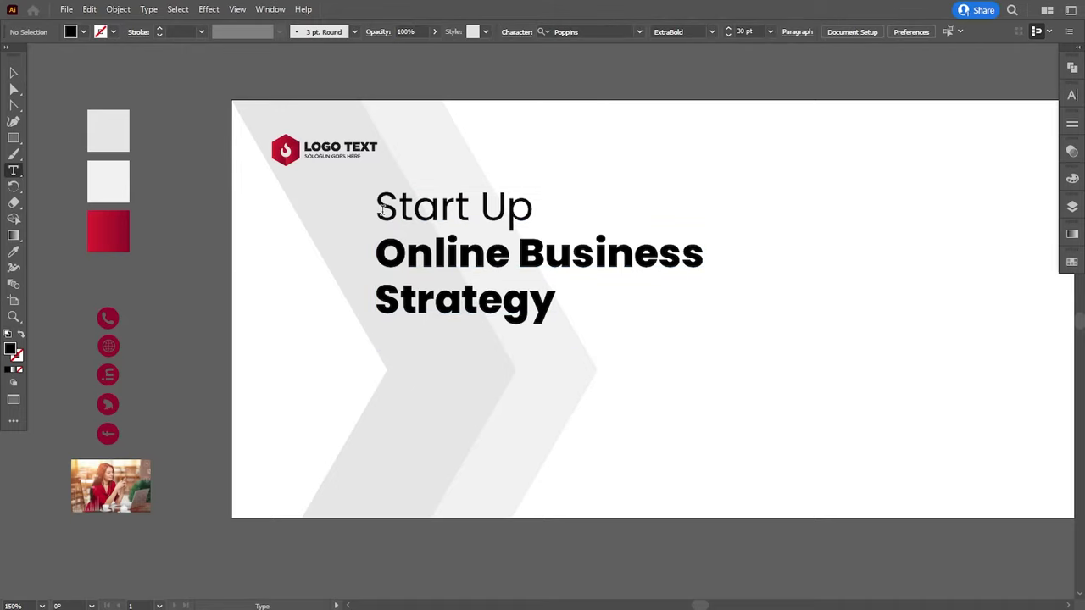
{"action": "left_click_drag", "start_coordinate": [381, 211], "coordinate": [532, 213]}
{"action": "left_click", "coordinate": [14, 251]}
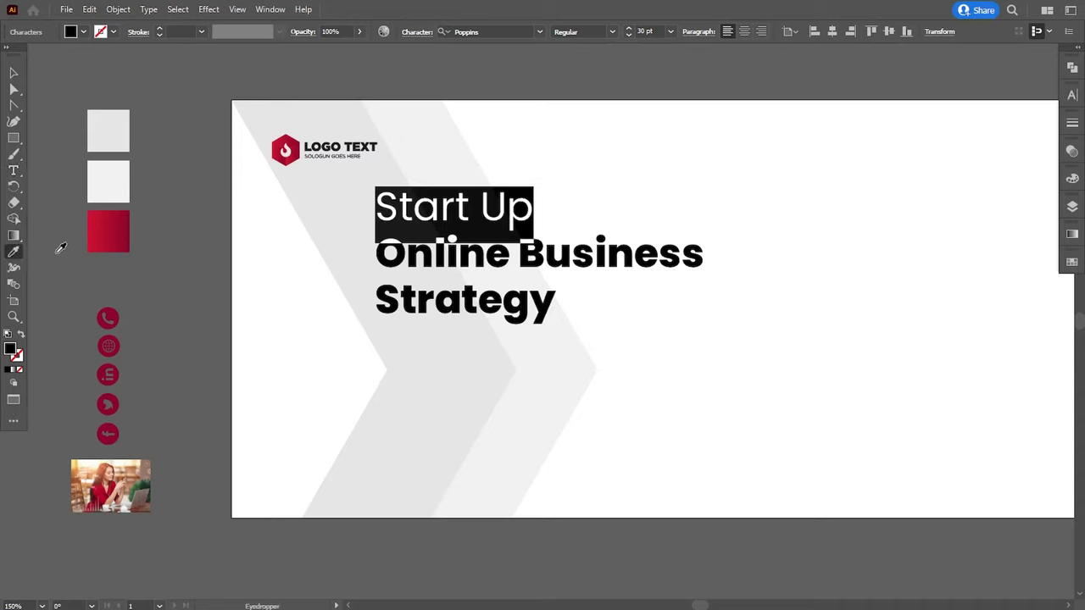
{"action": "left_click", "coordinate": [111, 312]}
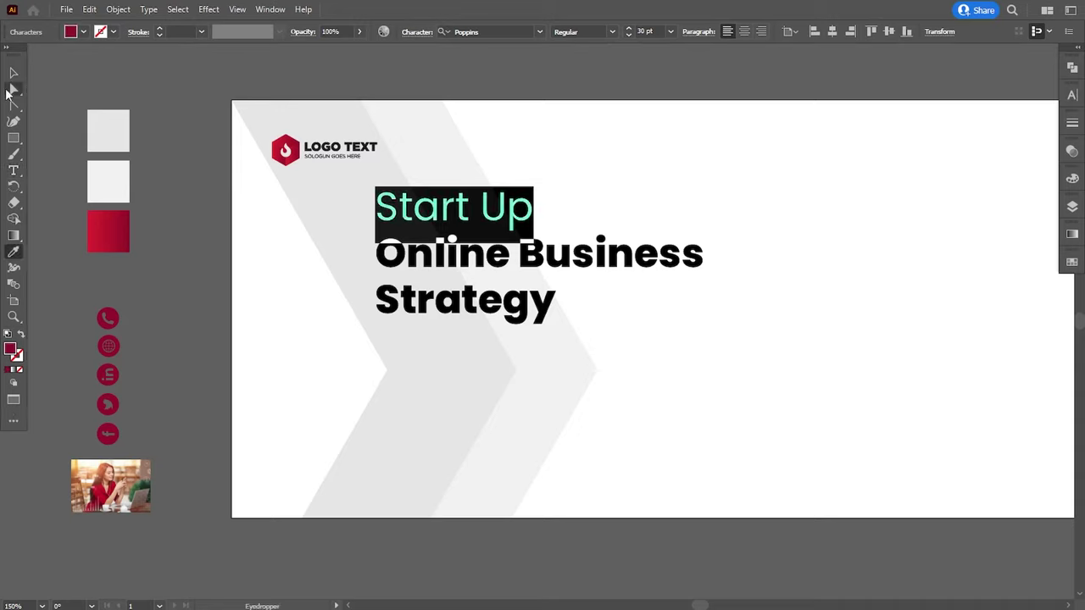
{"action": "left_click", "coordinate": [154, 295]}
{"action": "left_click", "coordinate": [14, 171]}
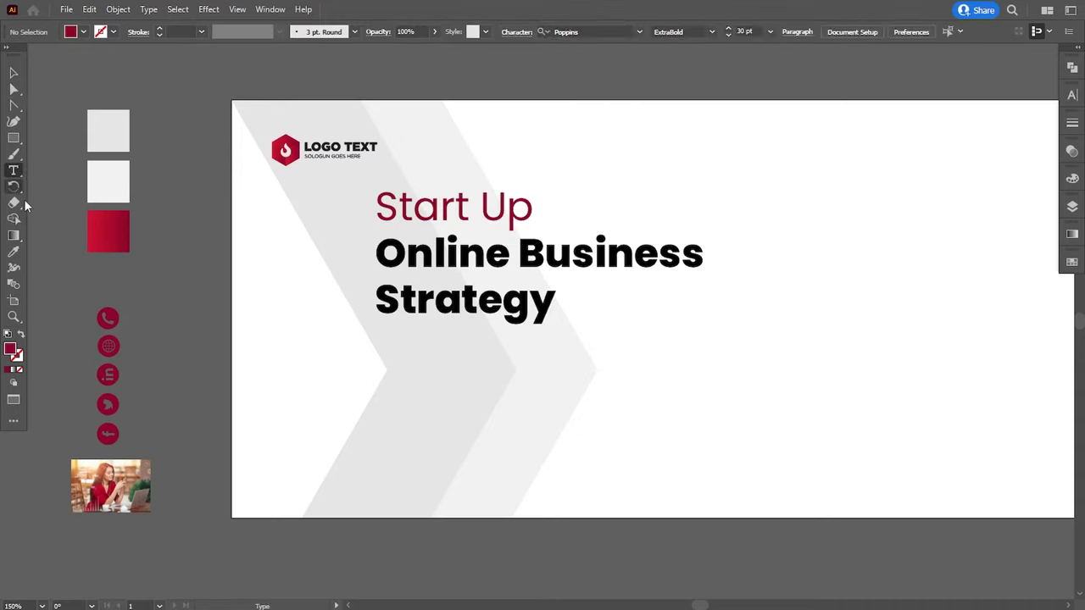
- Colour 'Strategy' the same red, sampled from the phone icon
{"action": "left_click_drag", "start_coordinate": [378, 292], "coordinate": [622, 308]}
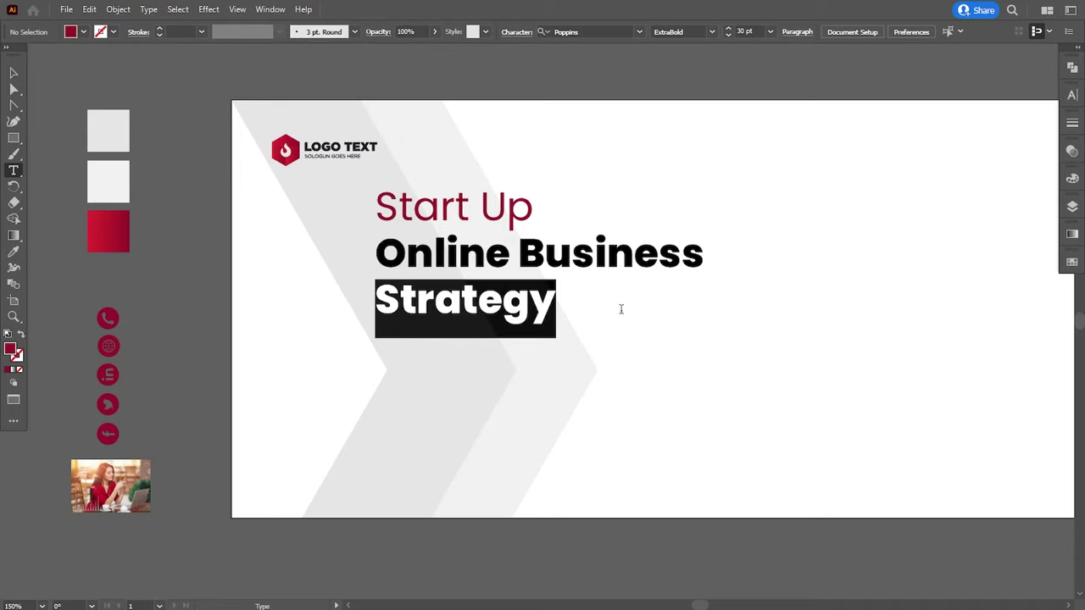
{"action": "left_click", "coordinate": [13, 251]}
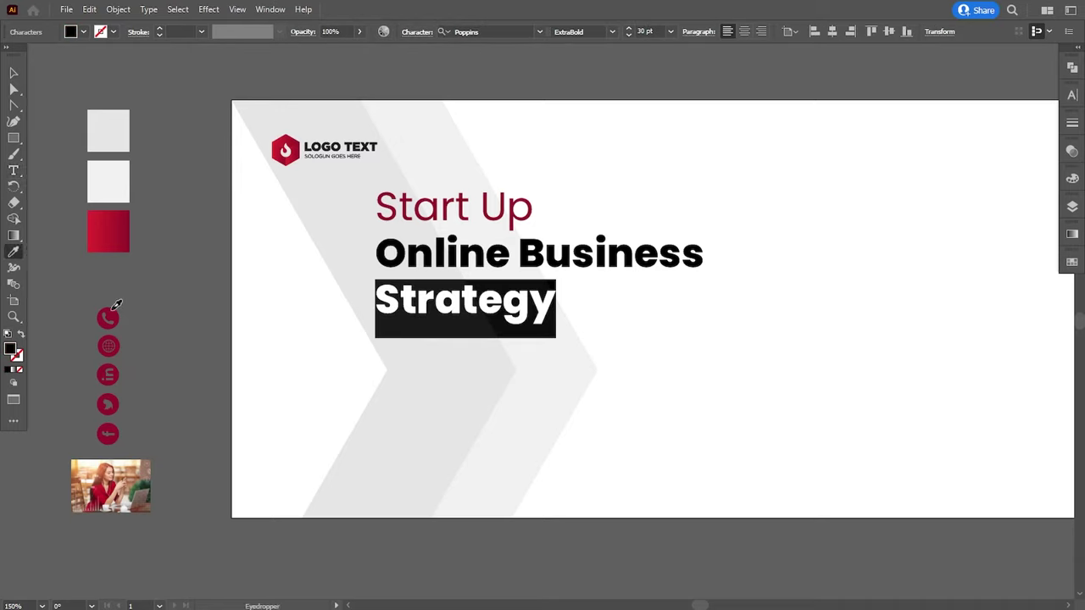
{"action": "left_click", "coordinate": [106, 316]}
{"action": "left_click", "coordinate": [13, 75]}
{"action": "left_click", "coordinate": [165, 289]}
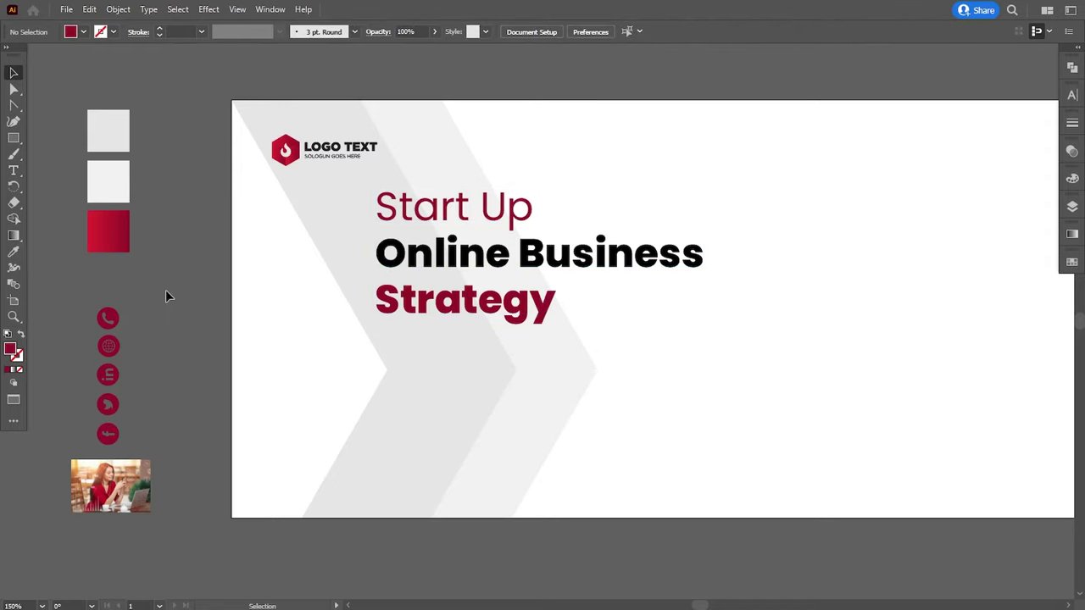
- Create a widened Lorem ipsum paragraph text frame below the headline
{"action": "left_click", "coordinate": [13, 171]}
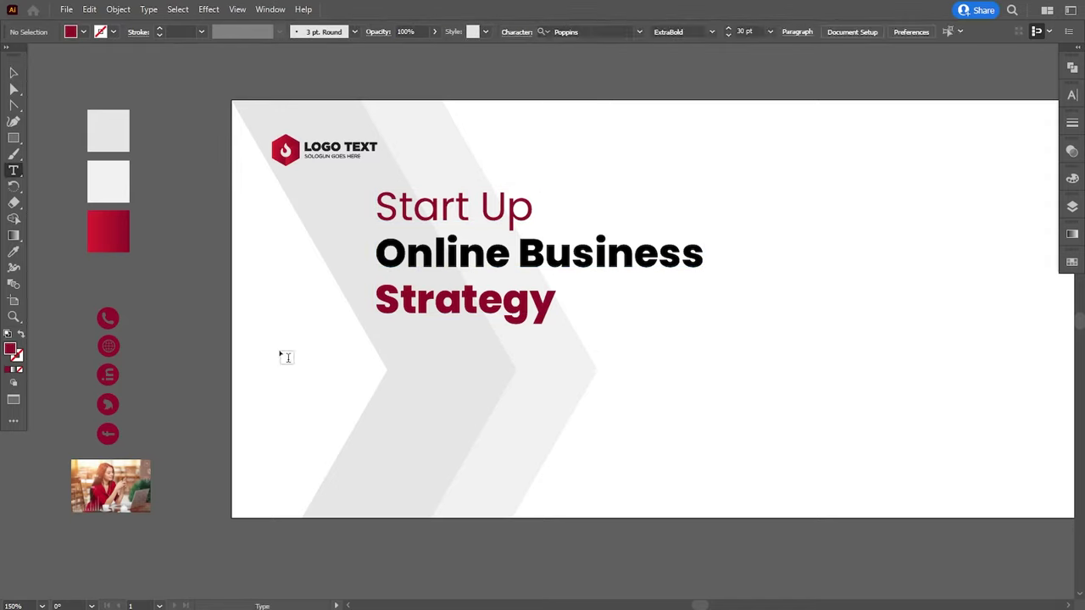
{"action": "mouse_move", "coordinate": [381, 346]}
{"action": "left_mouse_down"}
{"action": "mouse_move", "coordinate": [552, 437]}
{"action": "mouse_move", "coordinate": [702, 412]}
{"action": "left_mouse_up"}
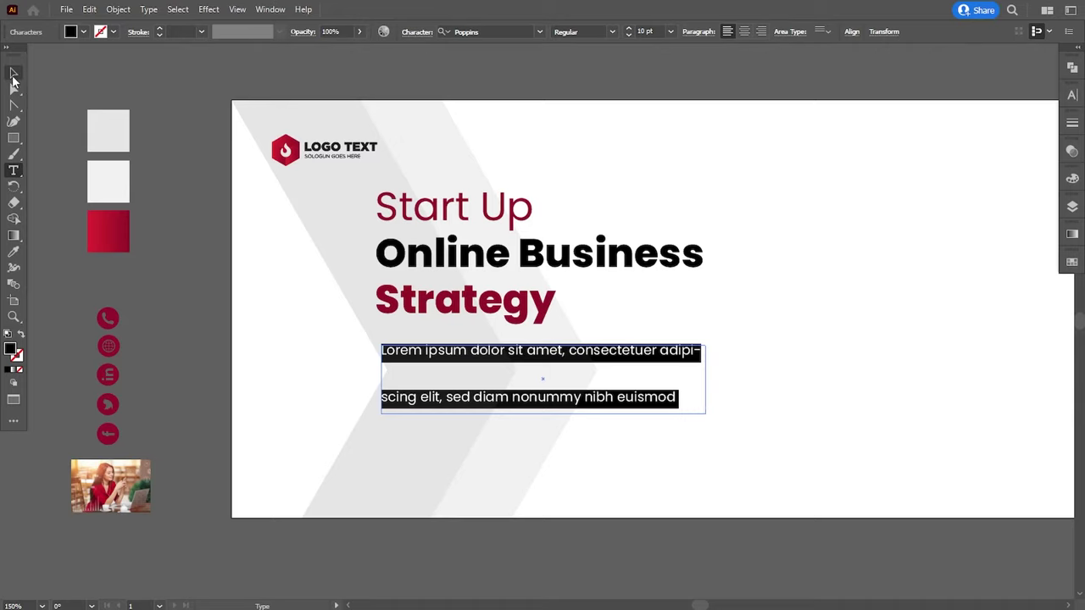
{"action": "left_click", "coordinate": [13, 73]}
{"action": "left_click_drag", "start_coordinate": [707, 380], "coordinate": [717, 378]}
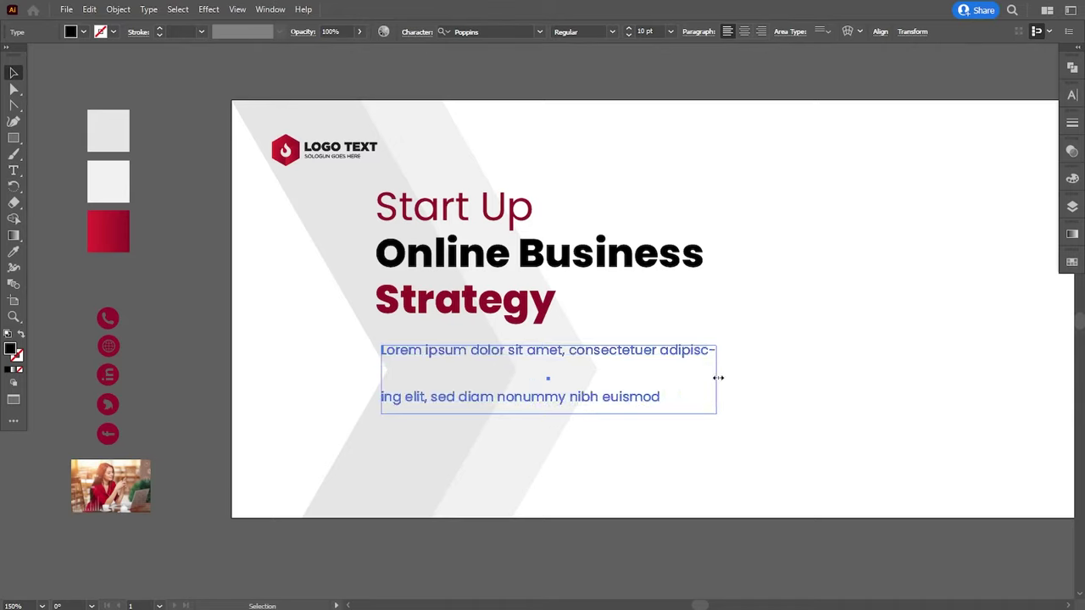
{"action": "left_click_drag", "start_coordinate": [717, 379], "coordinate": [711, 382]}
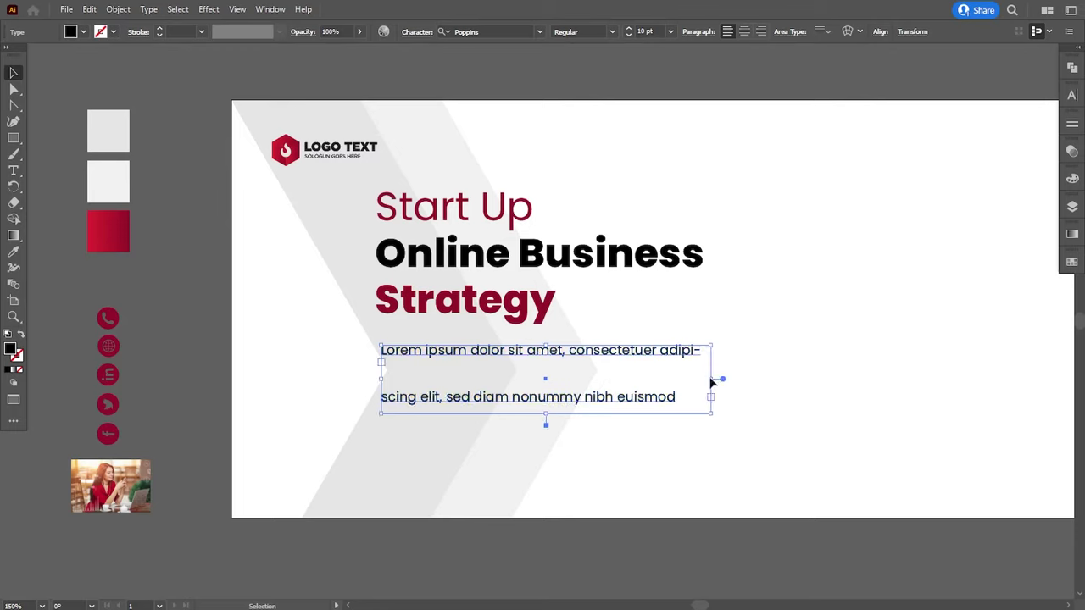
- Tighten the paragraph's line spacing to 14 pt and nudge it up
{"action": "left_click", "coordinate": [1071, 95]}
{"action": "left_click", "coordinate": [1005, 154]}
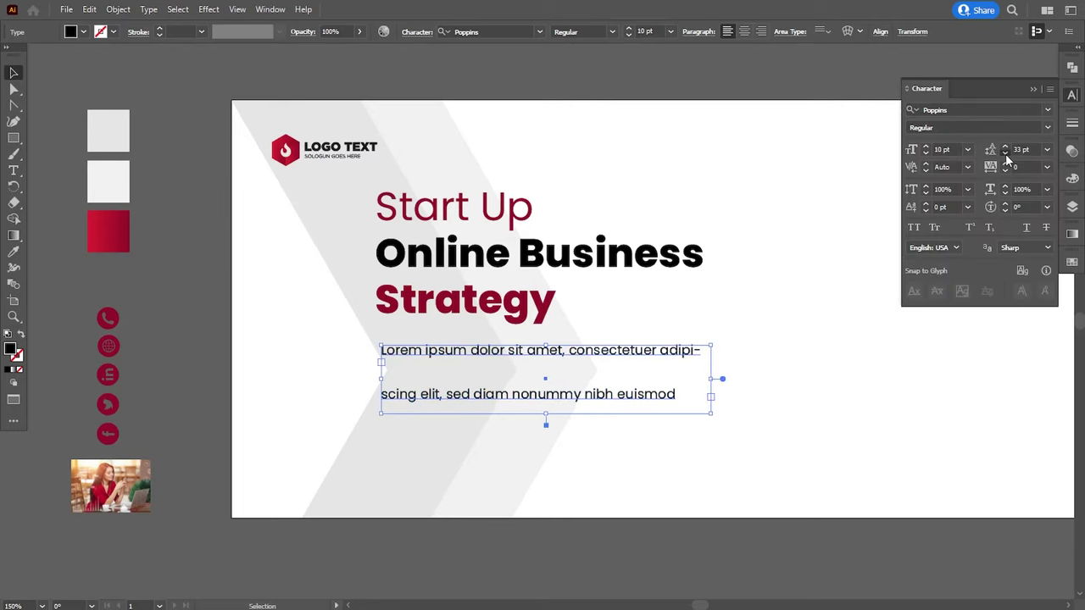
{"action": "left_click", "coordinate": [1005, 153]}
{"action": "left_click", "coordinate": [1005, 153]}
{"action": "left_click", "coordinate": [1005, 154]}
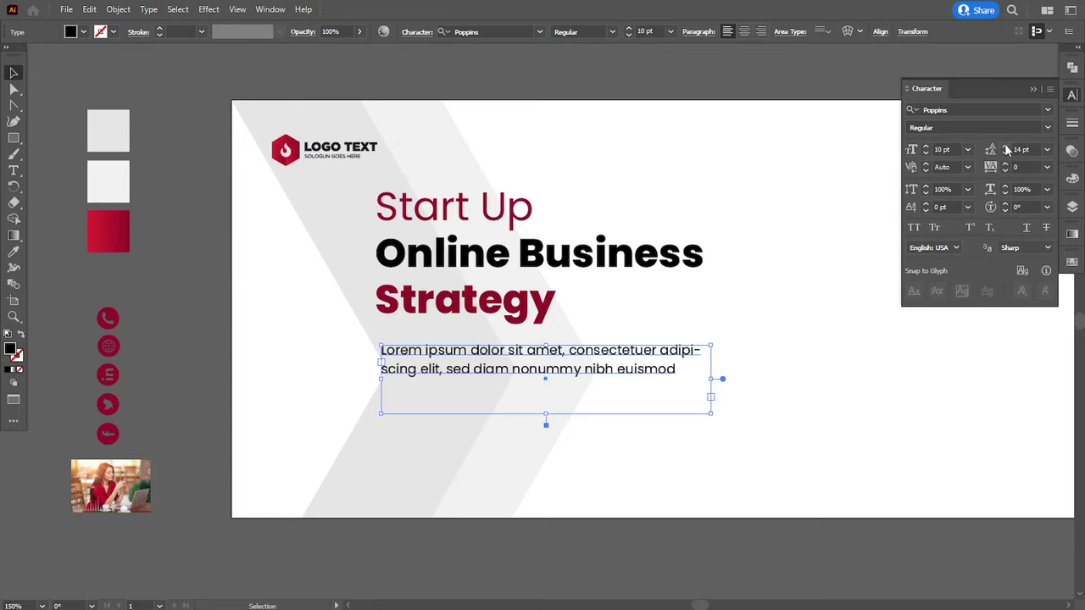
{"action": "left_click", "coordinate": [1033, 89]}
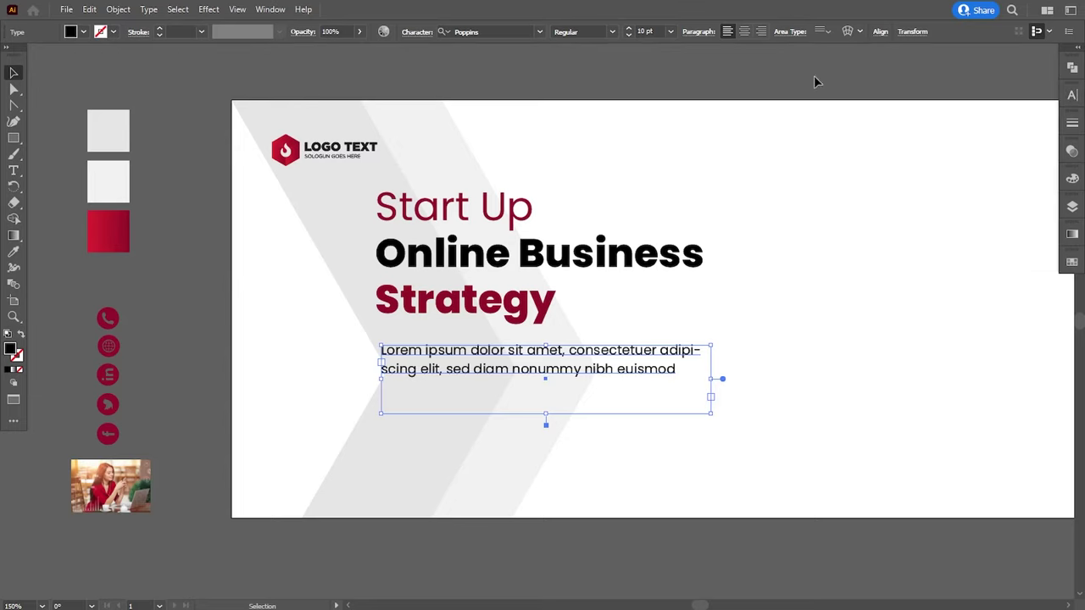
{"action": "left_click", "coordinate": [197, 276]}
{"action": "left_click", "coordinate": [411, 378]}
{"action": "key", "text": "Up"}
{"action": "key", "text": "Up"}
{"action": "key", "text": "Up"}
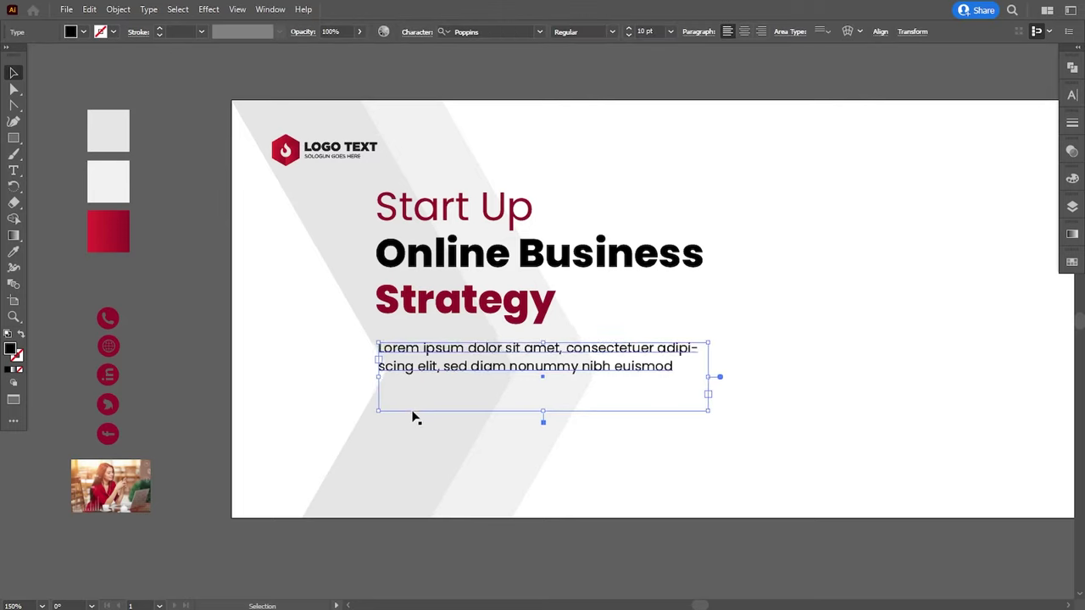
{"action": "key", "text": "Up"}
{"action": "key", "text": "Up"}
{"action": "key", "text": "Up"}
- Show rulers and place a vertical guide on the headline's left edge
{"action": "left_click", "coordinate": [237, 9]}
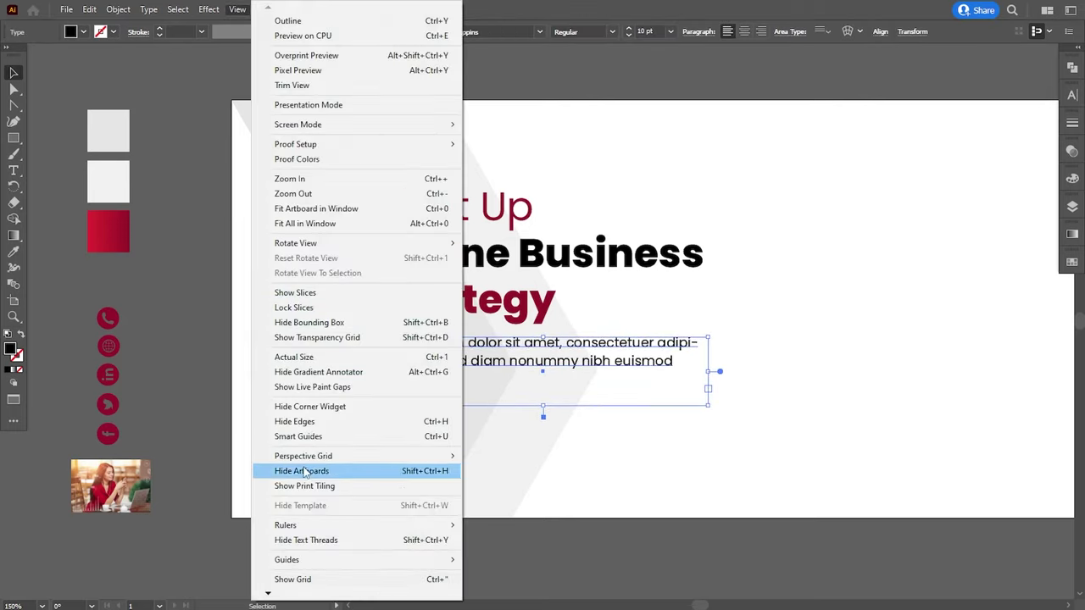
{"action": "left_click", "coordinate": [498, 526]}
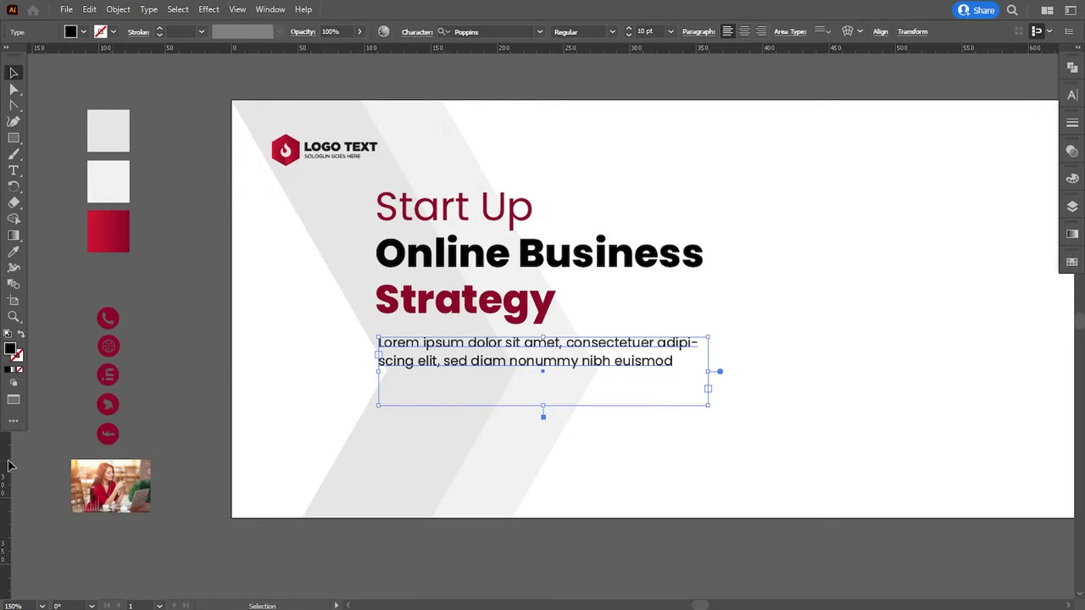
{"action": "left_click_drag", "start_coordinate": [6, 466], "coordinate": [378, 399]}
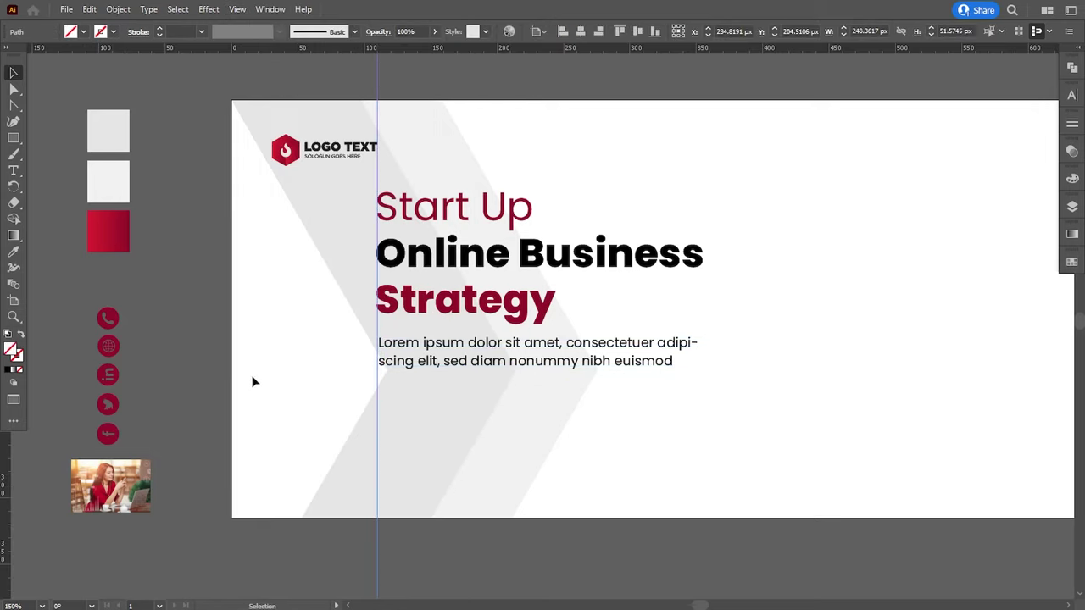
- Fit the paragraph text frame to its two lines of text
{"action": "left_click", "coordinate": [413, 367]}
{"action": "double_click", "coordinate": [545, 368]}
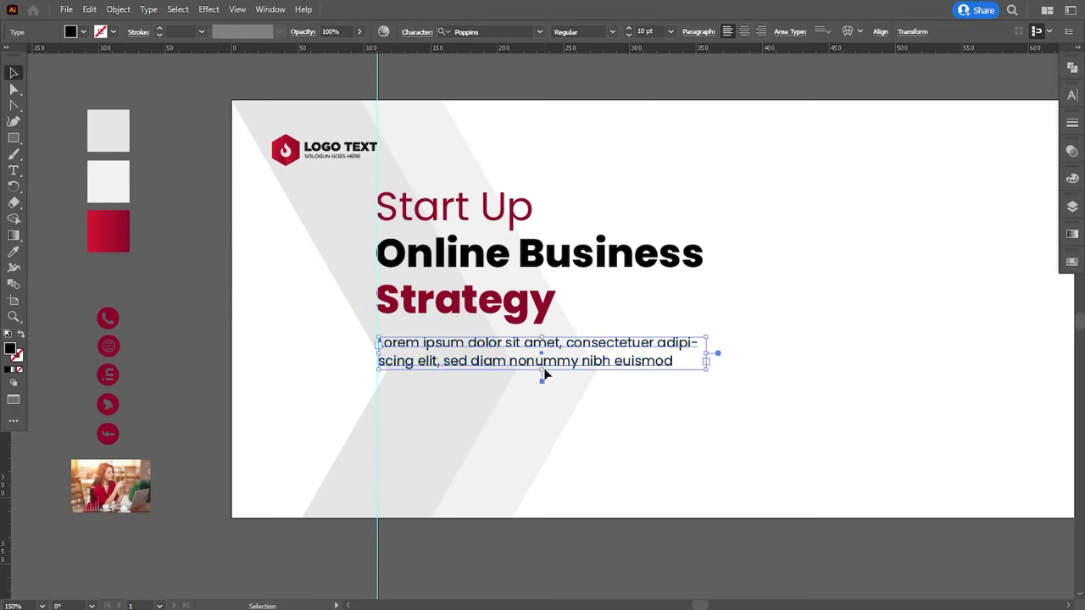
{"action": "left_click", "coordinate": [534, 73]}
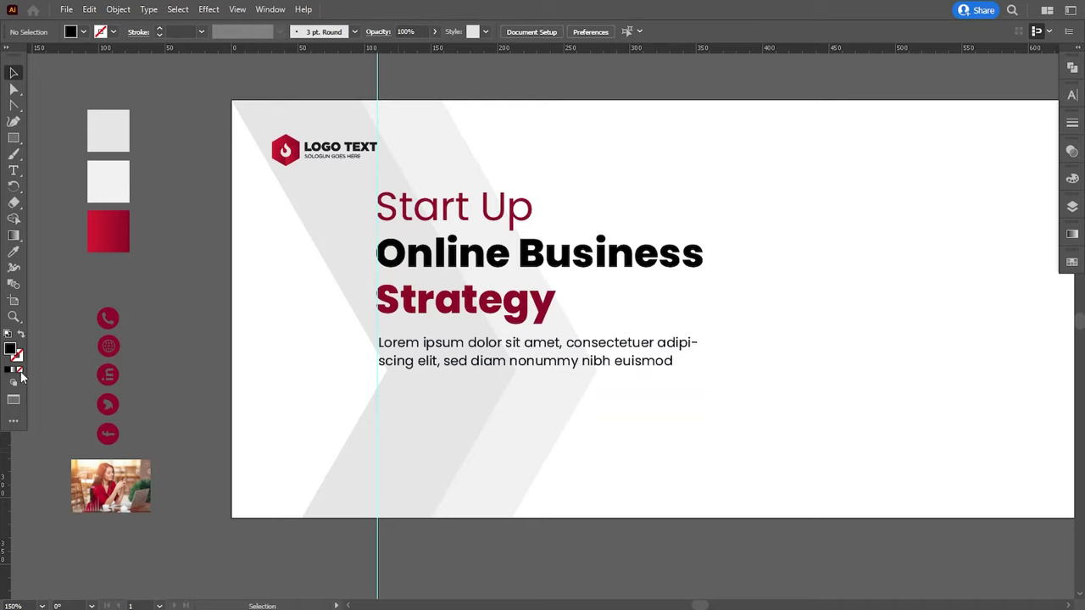
{"action": "left_click", "coordinate": [13, 138]}
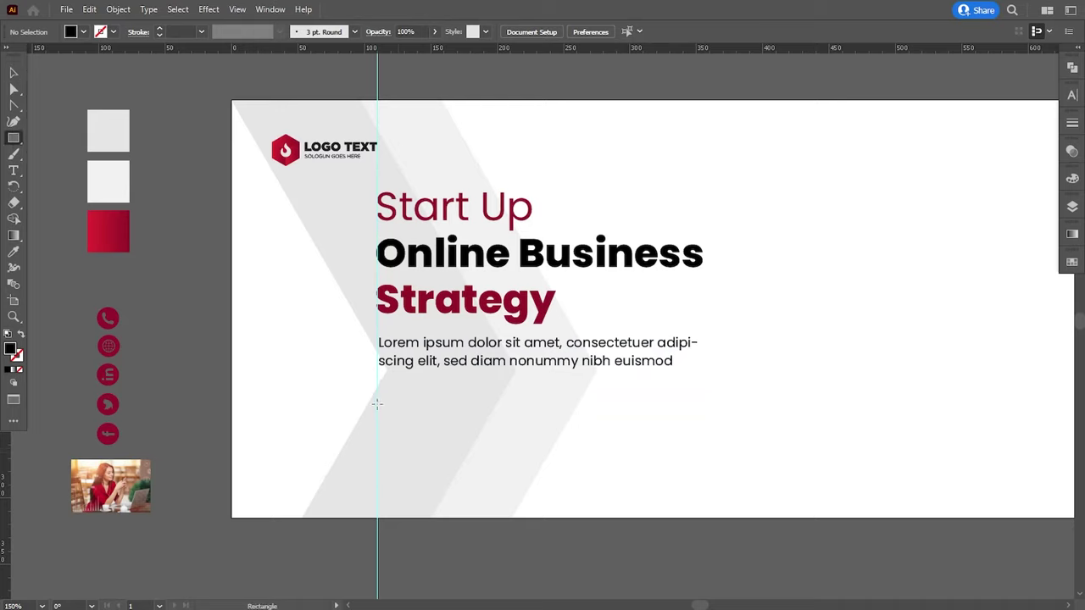
- Draw a small bar below the paragraph and slant it by shifting its top corners right
{"action": "left_click_drag", "start_coordinate": [378, 405], "coordinate": [486, 433]}
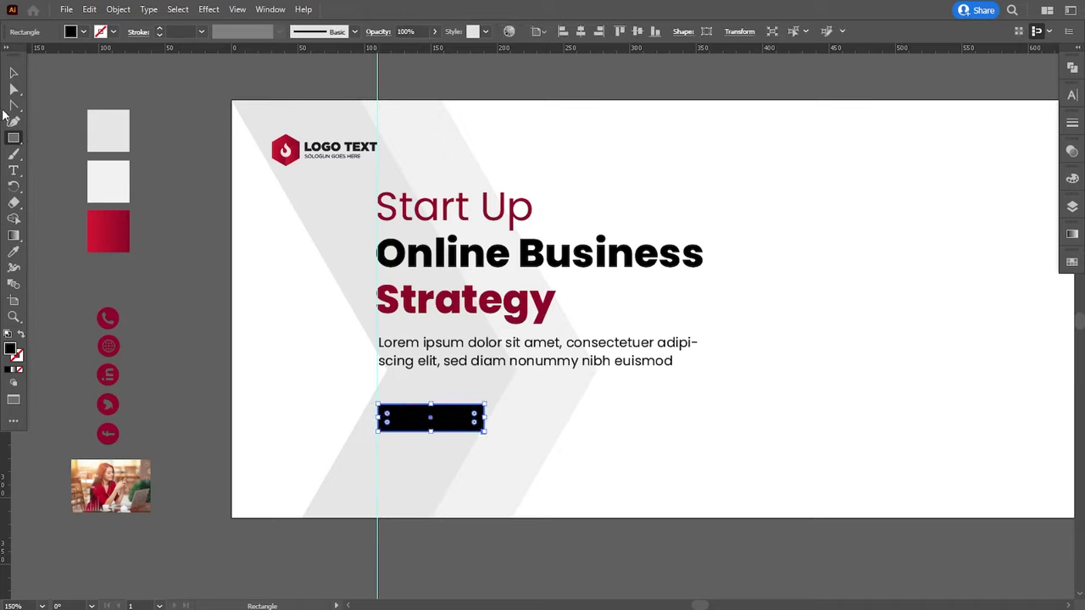
{"action": "left_click", "coordinate": [13, 89]}
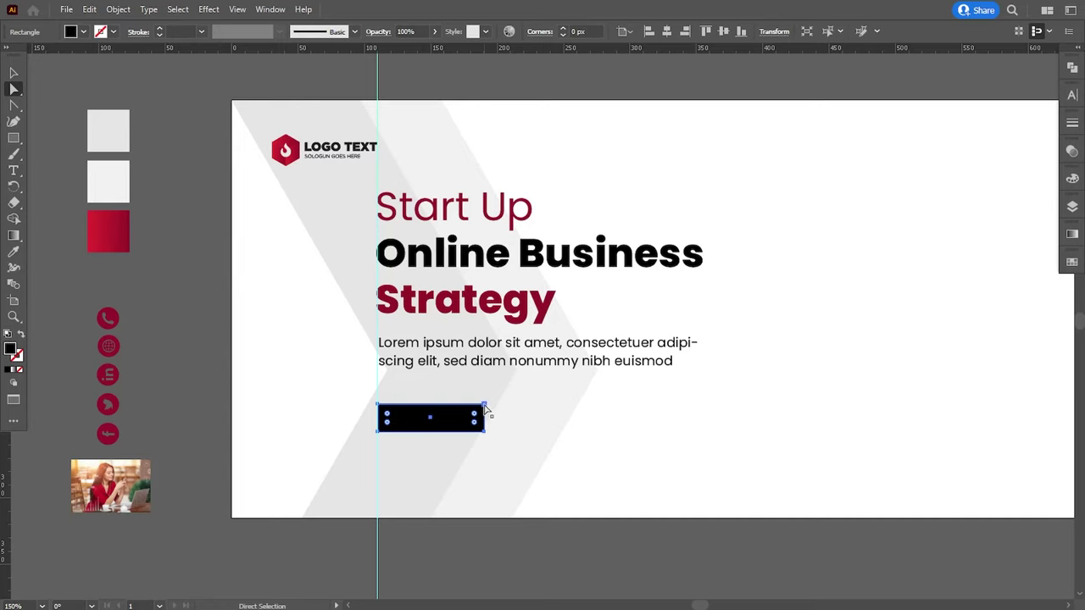
{"action": "left_click", "coordinate": [484, 406]}
{"action": "key", "text": "Right"}
{"action": "key", "text": "Right"}
{"action": "key", "text": "Right"}
{"action": "key", "text": "Right"}
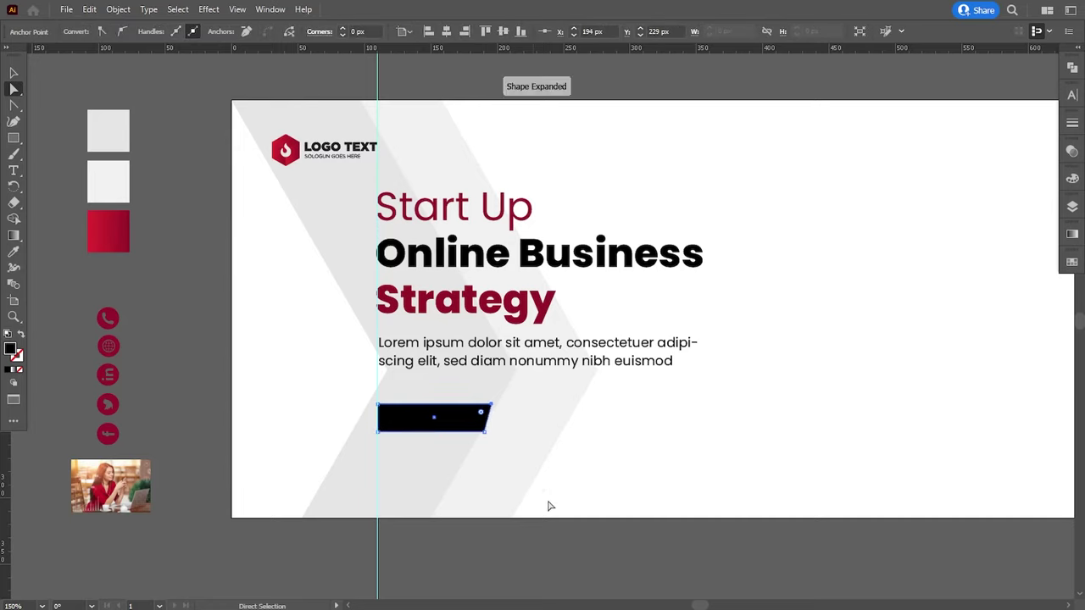
{"action": "left_click", "coordinate": [381, 410]}
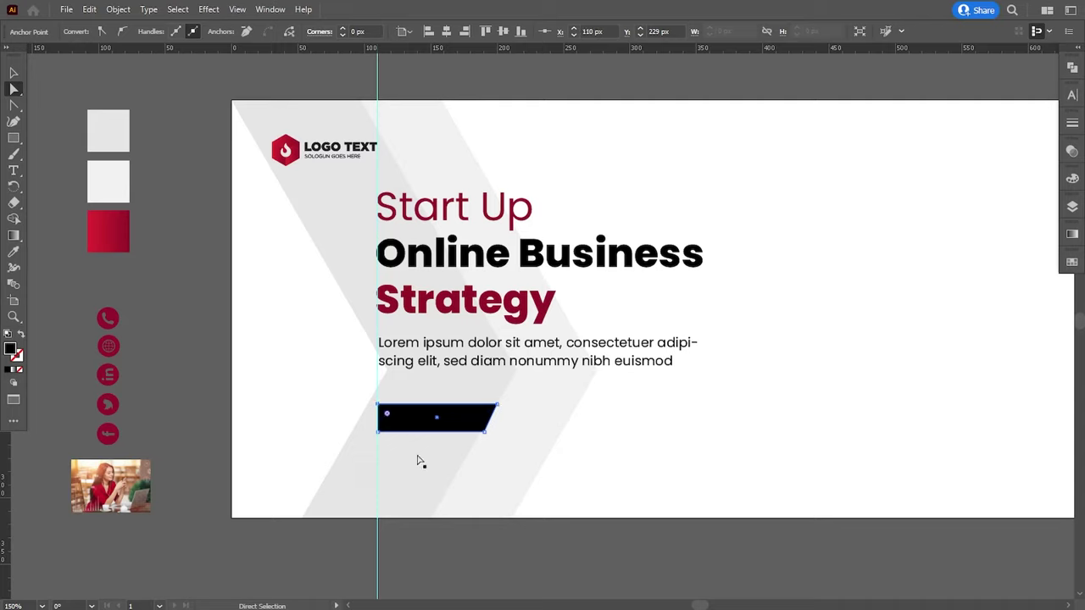
{"action": "key", "text": "Right"}
{"action": "key", "text": "Right"}
{"action": "key", "text": "Right"}
{"action": "key", "text": "Right"}
{"action": "key", "text": "Right"}
{"action": "key", "text": "Right"}
- Fill the slanted bar with the red gradient sampled from the square
{"action": "left_click", "coordinate": [13, 73]}
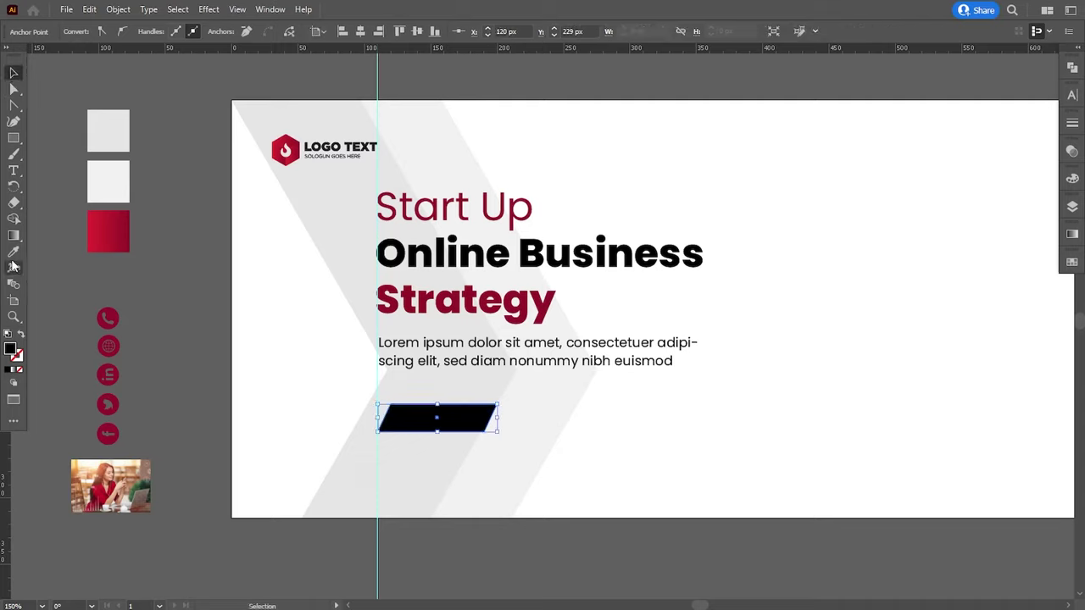
{"action": "left_click", "coordinate": [14, 252]}
{"action": "left_click", "coordinate": [116, 231]}
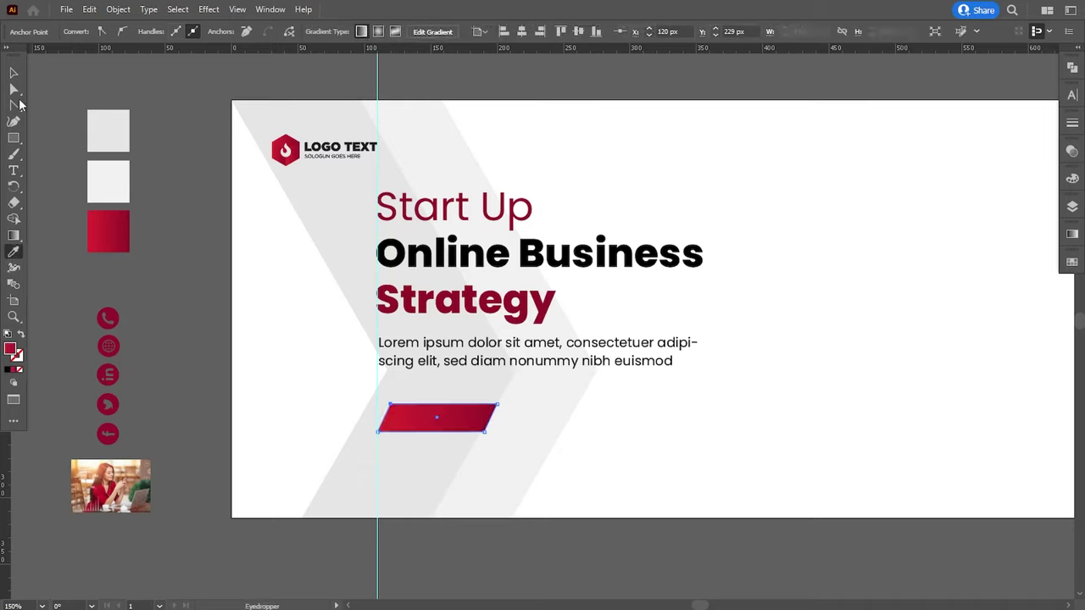
{"action": "left_click", "coordinate": [13, 73]}
{"action": "left_click", "coordinate": [163, 268]}
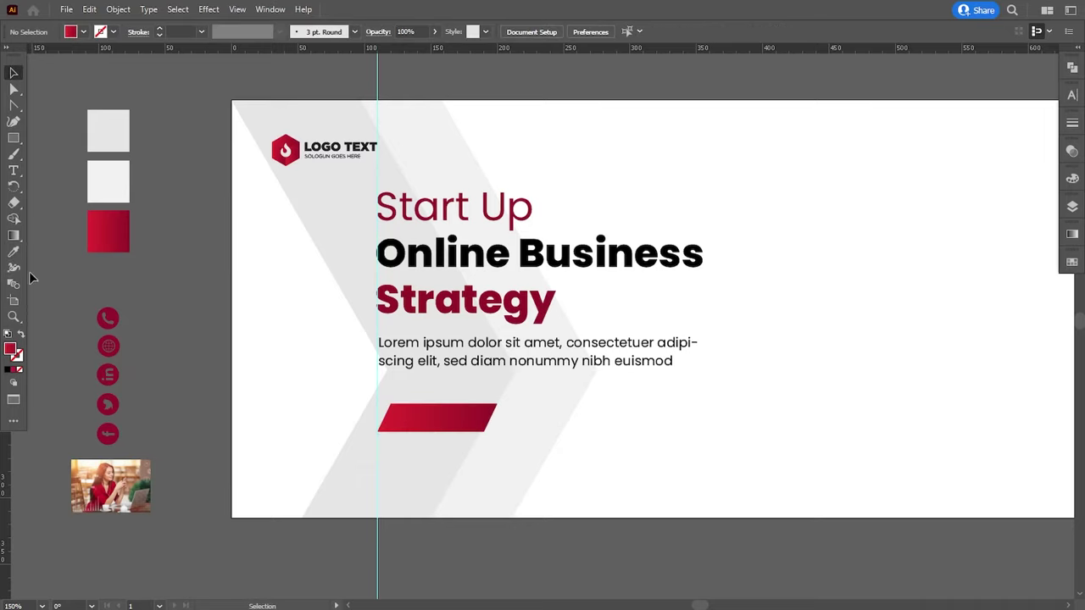
- Add the text 'LEARN MORE' and set it to Bold
{"action": "left_click", "coordinate": [13, 170]}
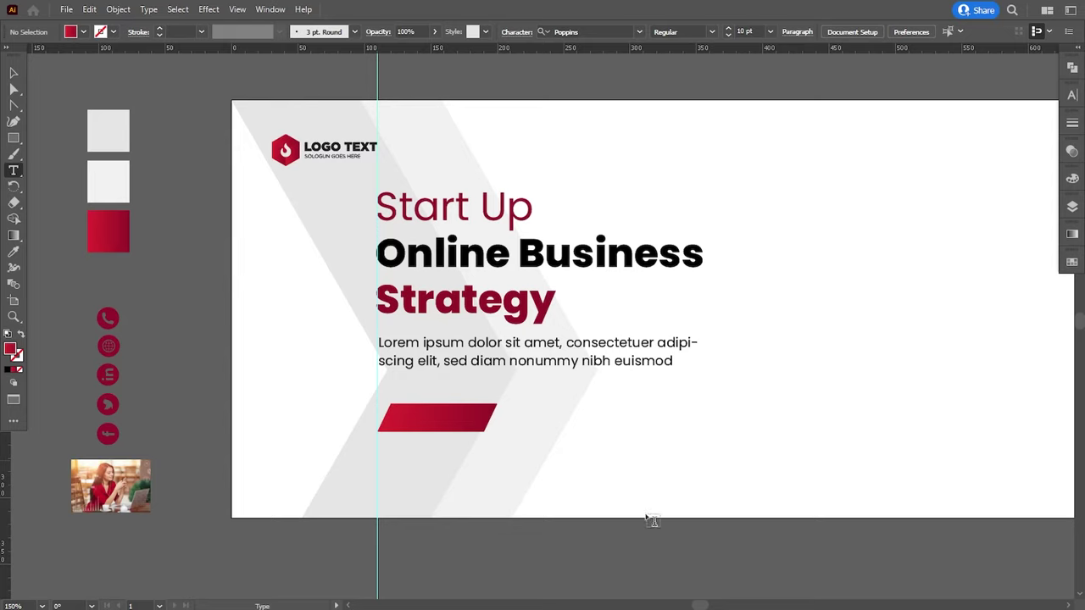
{"action": "left_click", "coordinate": [642, 455]}
{"action": "type", "text": "LE"}
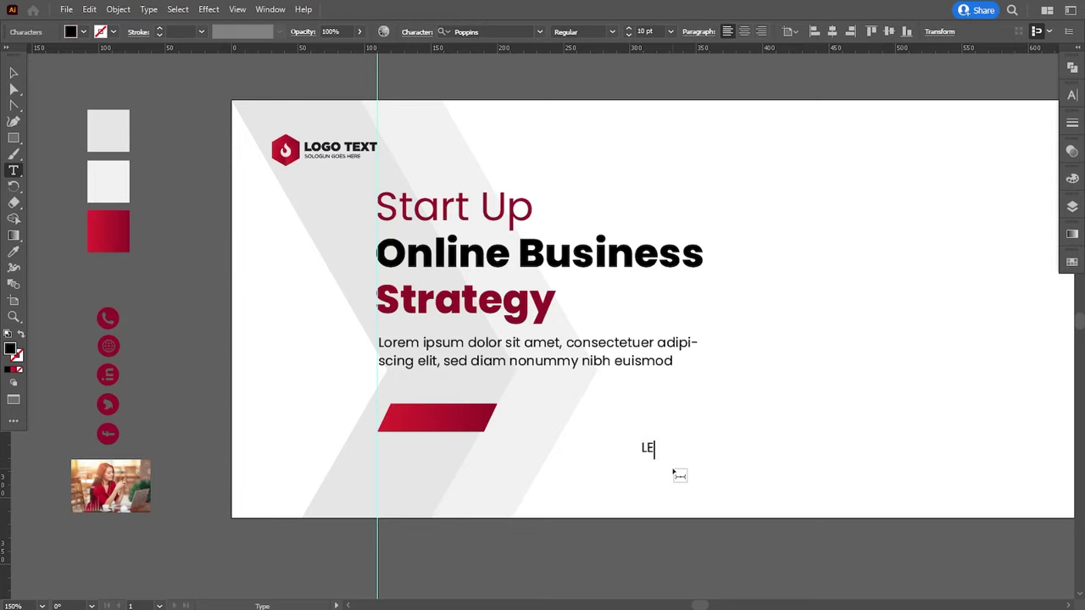
{"action": "type", "text": "ARN MORE"}
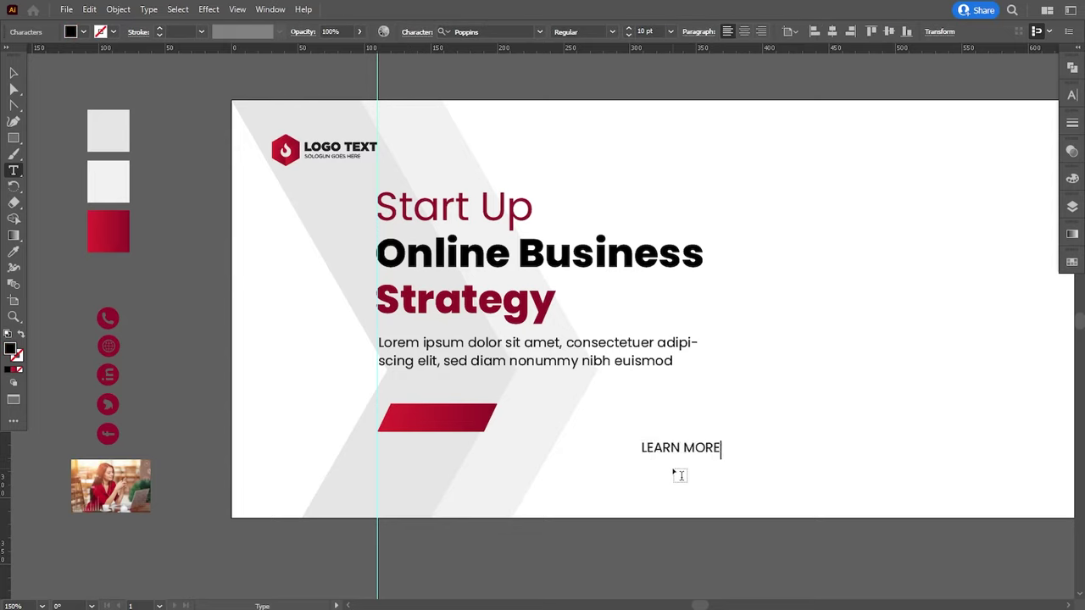
{"action": "left_click_drag", "start_coordinate": [641, 449], "coordinate": [775, 454]}
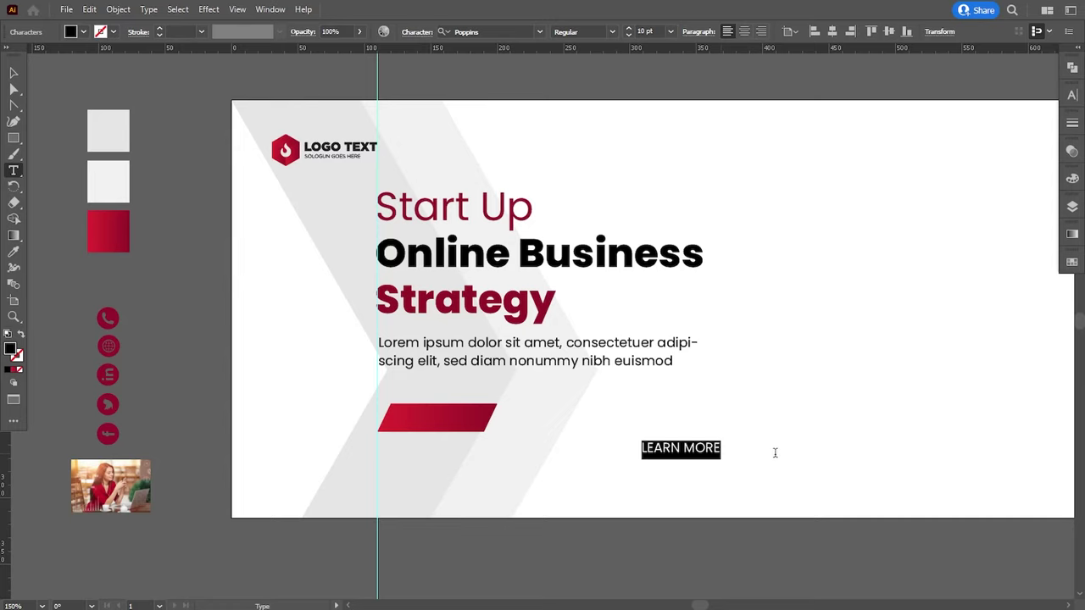
{"action": "left_click", "coordinate": [611, 31]}
{"action": "left_click", "coordinate": [625, 152]}
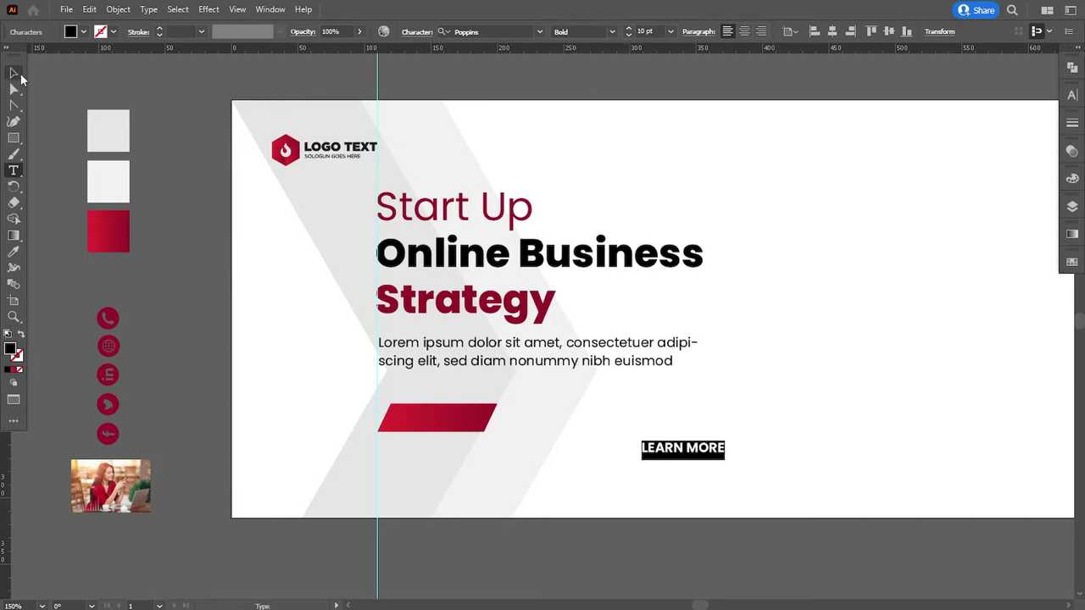
- Move the LEARN MORE label onto the red button and make it white
{"action": "left_click", "coordinate": [14, 73]}
{"action": "left_click_drag", "start_coordinate": [665, 453], "coordinate": [427, 423]}
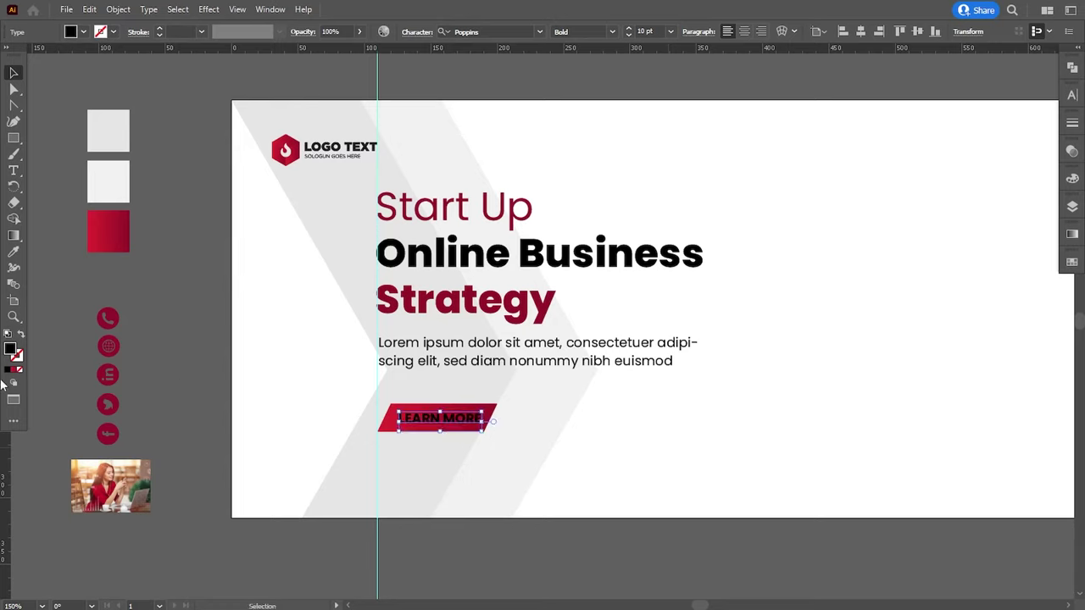
{"action": "double_click", "coordinate": [11, 349]}
{"action": "left_click", "coordinate": [515, 317]}
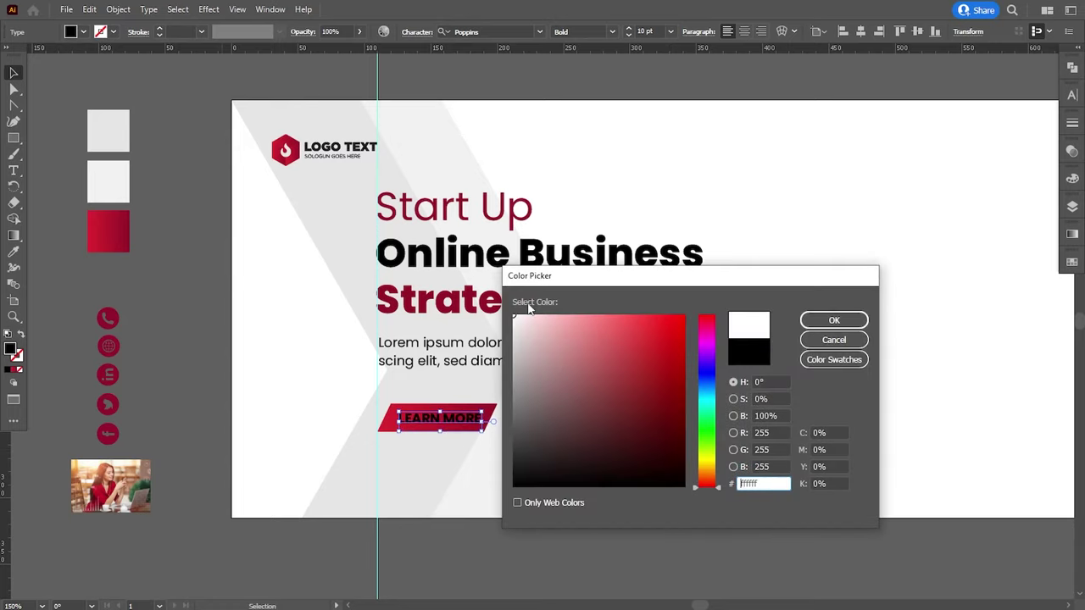
{"action": "left_click", "coordinate": [820, 323]}
{"action": "left_click", "coordinate": [590, 550]}
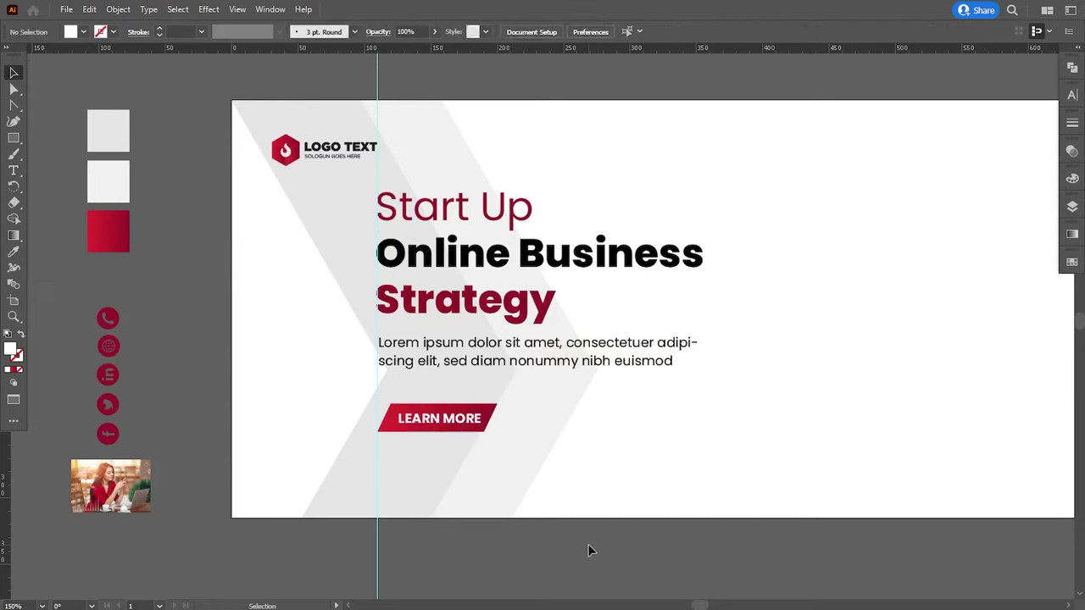
{"action": "left_click", "coordinate": [413, 421]}
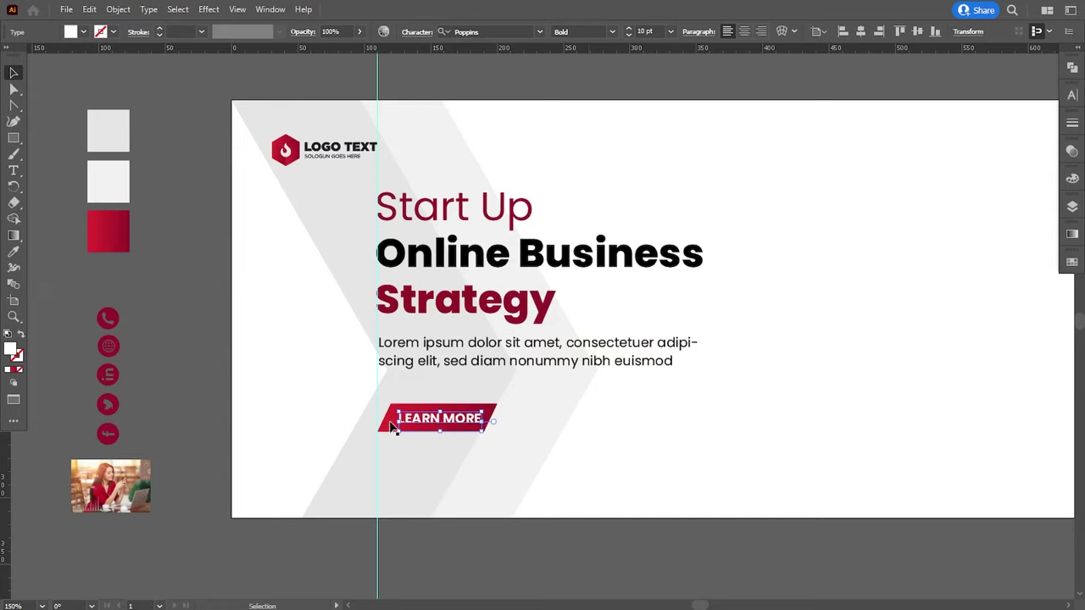
- Nudge the red button's left anchor points two steps further left
{"action": "left_click", "coordinate": [388, 433]}
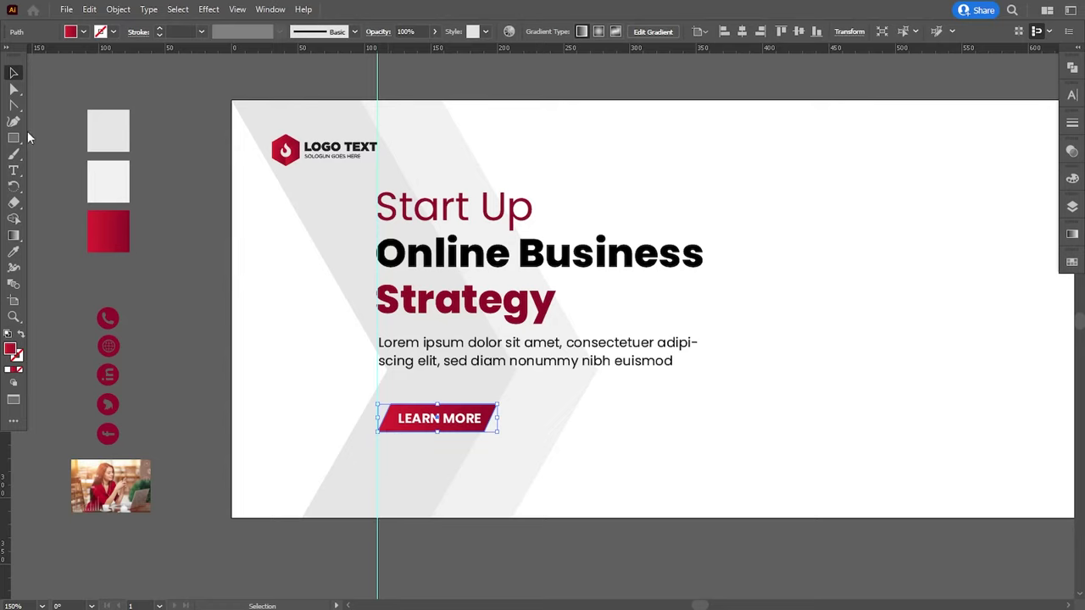
{"action": "left_click", "coordinate": [12, 90]}
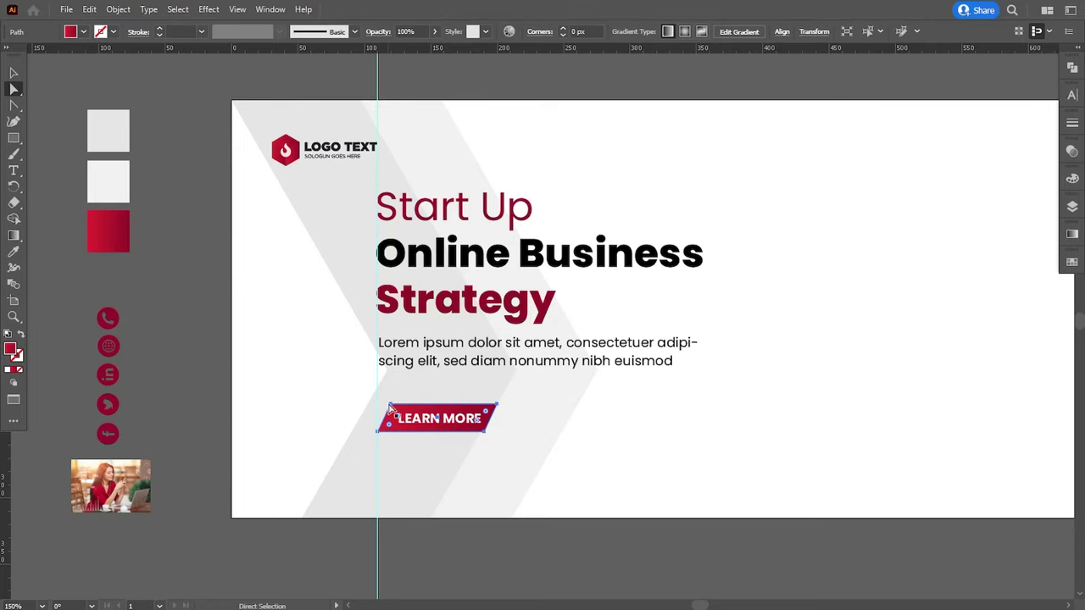
{"action": "left_click", "coordinate": [378, 431]}
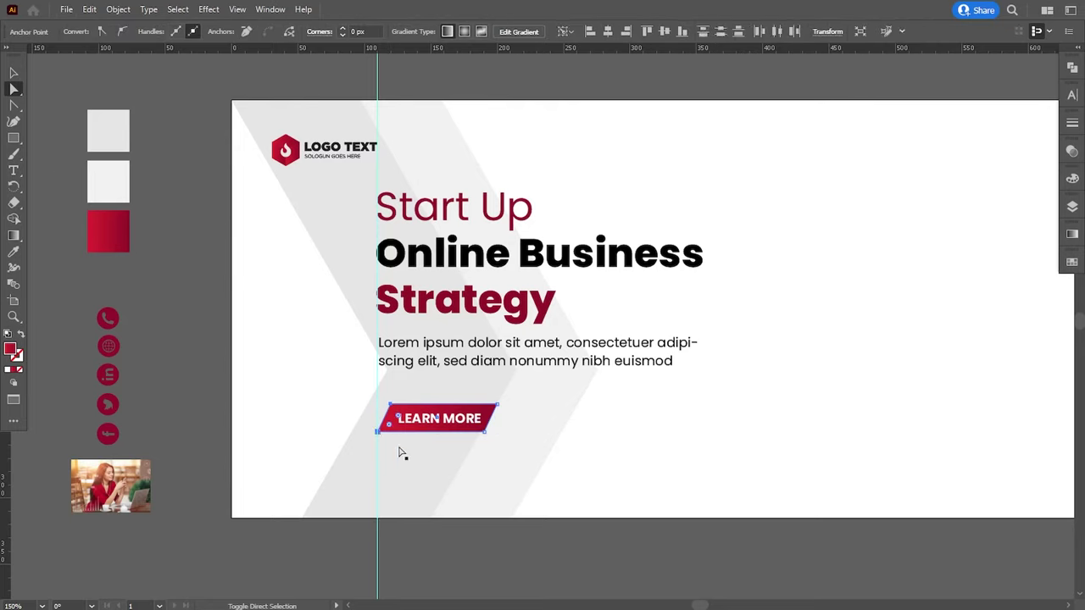
{"action": "key", "text": "Left"}
{"action": "key", "text": "Left"}
{"action": "key", "text": "Left"}
{"action": "key", "text": "Left"}
{"action": "key", "text": "Left"}
{"action": "key", "text": "Left"}
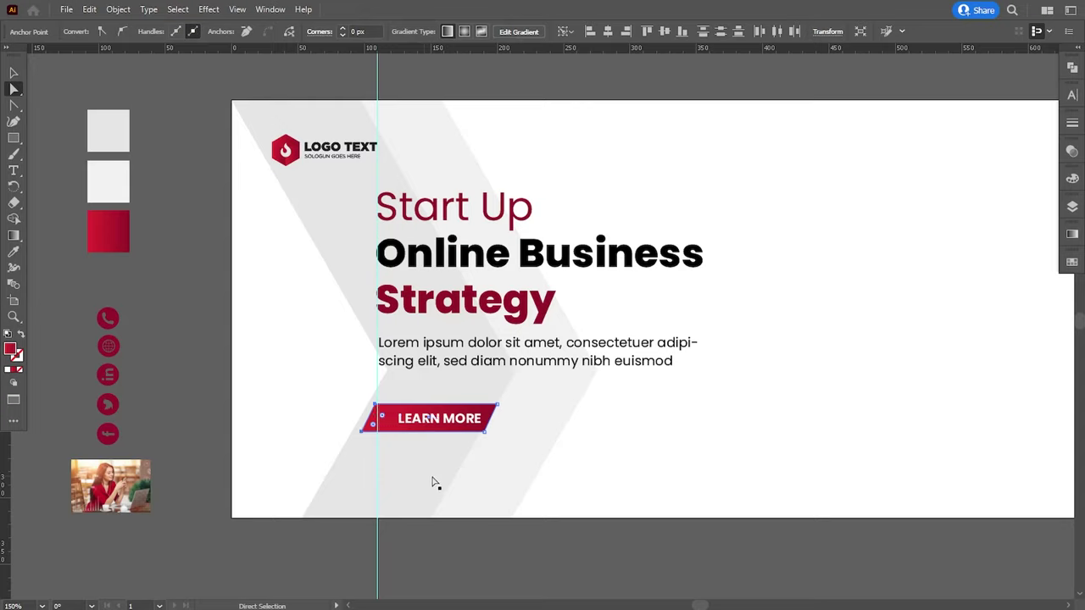
{"action": "key", "text": "Left"}
{"action": "key", "text": "Left"}
{"action": "key", "text": "Left"}
{"action": "key", "text": "Left"}
{"action": "key", "text": "Left"}
{"action": "key", "text": "Left"}
{"action": "left_click", "coordinate": [478, 565]}
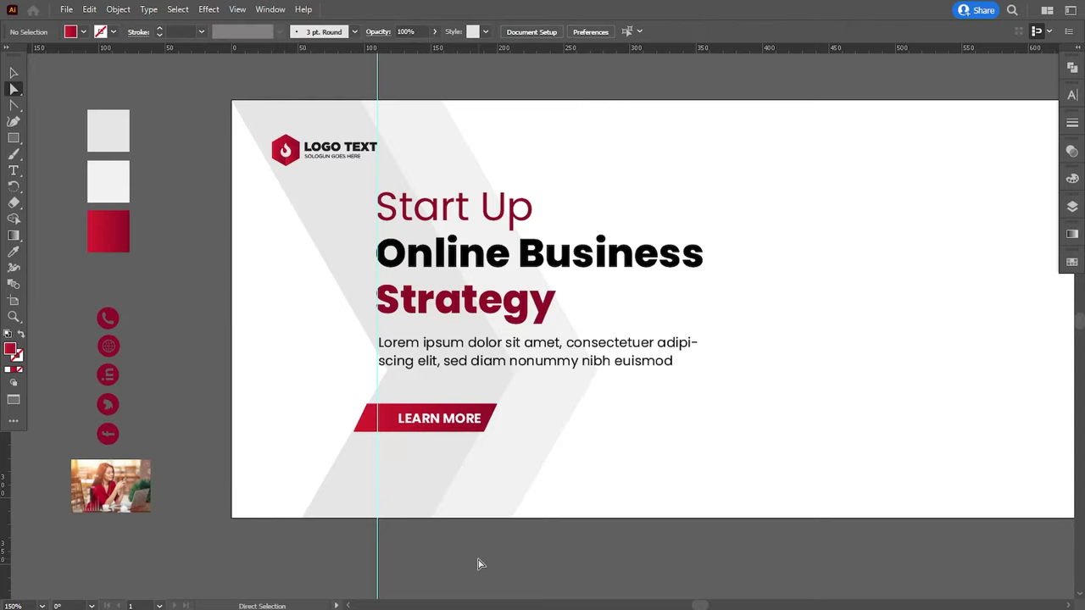
- Shift the LEARN MORE label slightly left to recentre it on the button
{"action": "left_click_drag", "start_coordinate": [428, 425], "coordinate": [414, 428]}
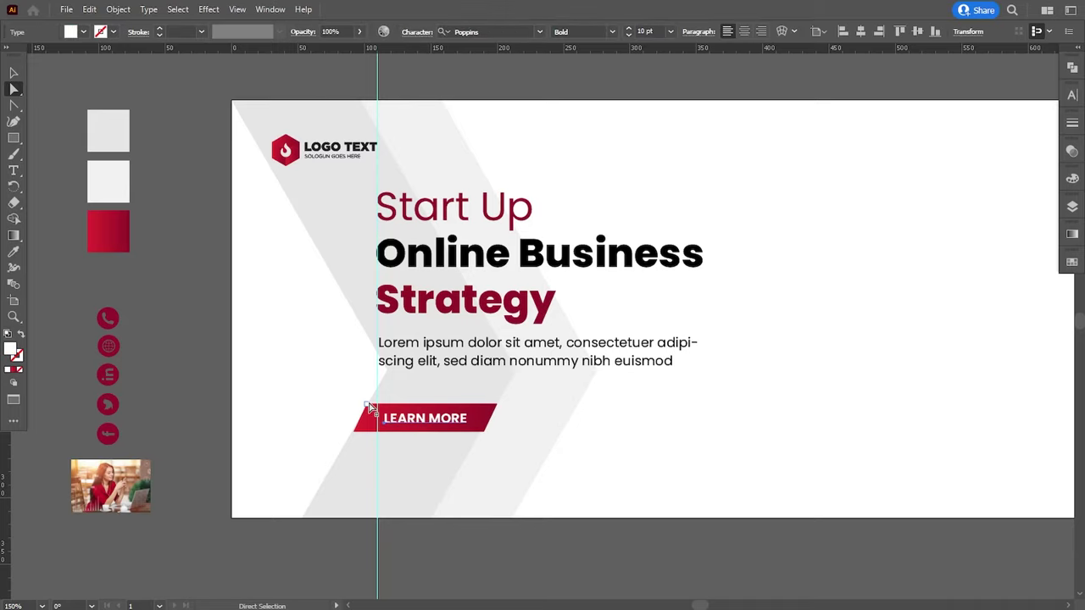
{"action": "left_click", "coordinate": [371, 408]}
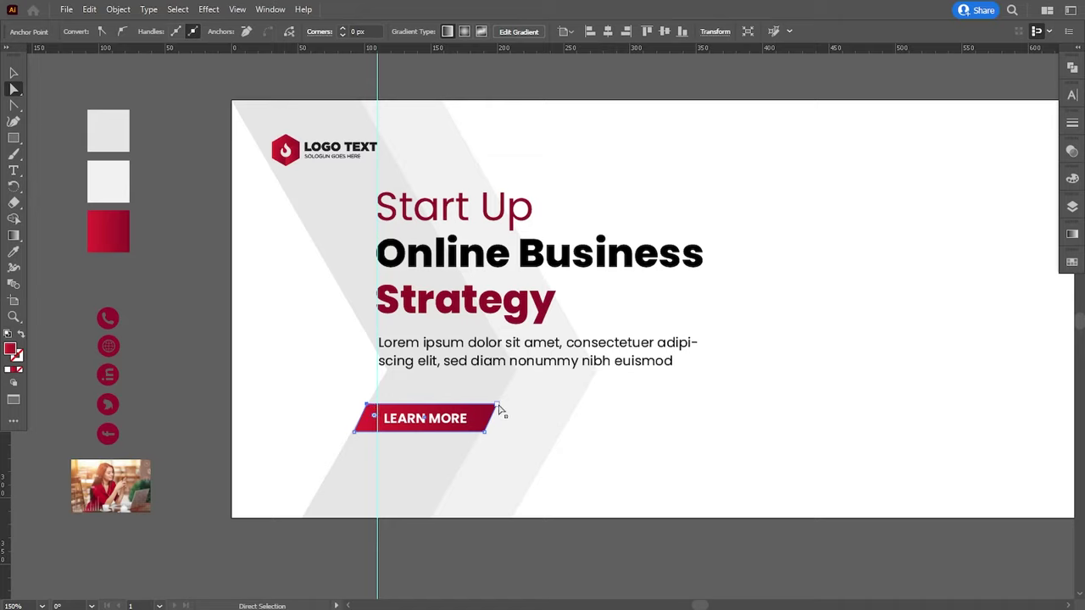
{"action": "left_click", "coordinate": [502, 533]}
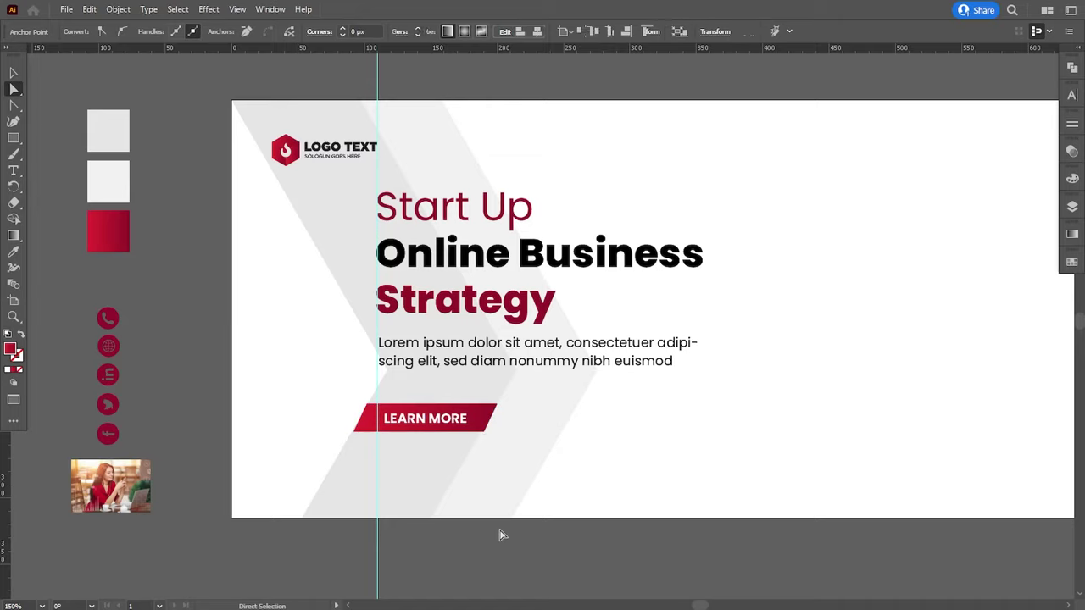
{"action": "left_click", "coordinate": [13, 73]}
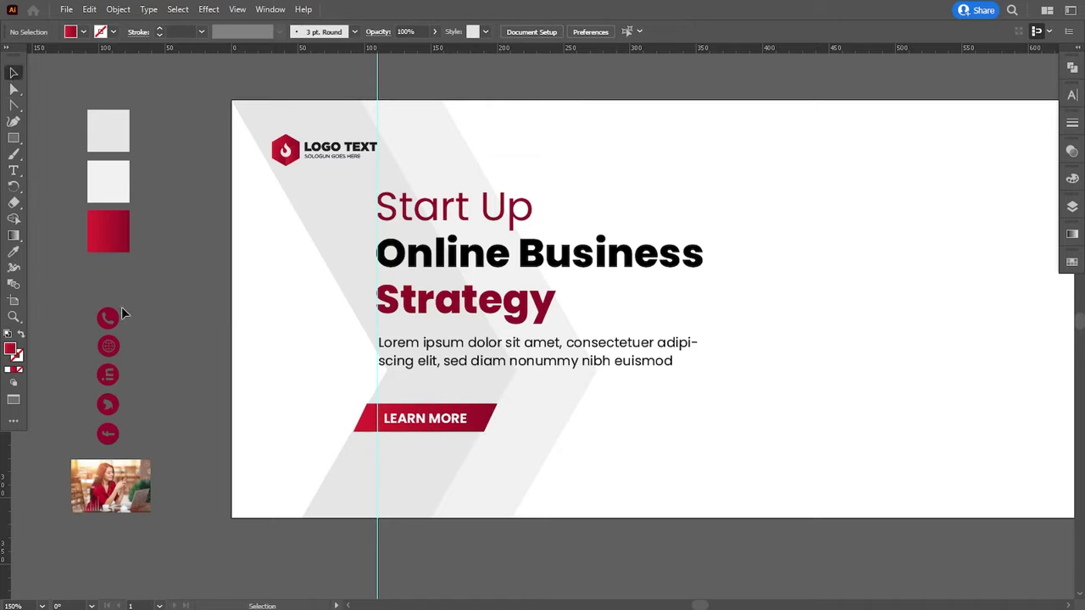
- Bring the red phone icon to the front and nudge it into position
{"action": "right_click", "coordinate": [390, 465]}
{"action": "mouse_move", "coordinate": [462, 396]}
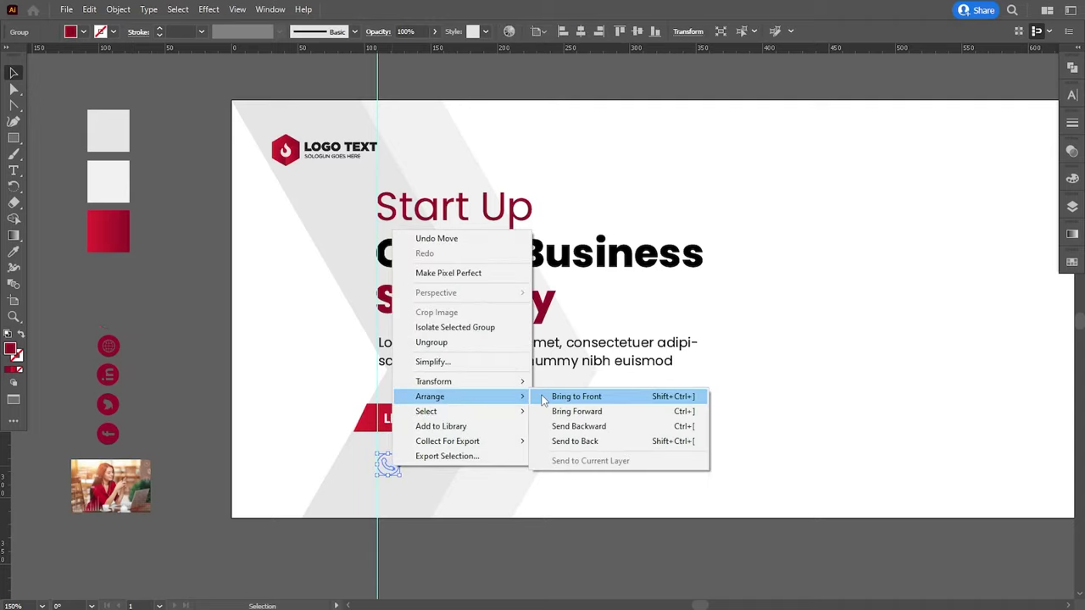
{"action": "left_click", "coordinate": [544, 396]}
{"action": "left_click", "coordinate": [476, 545]}
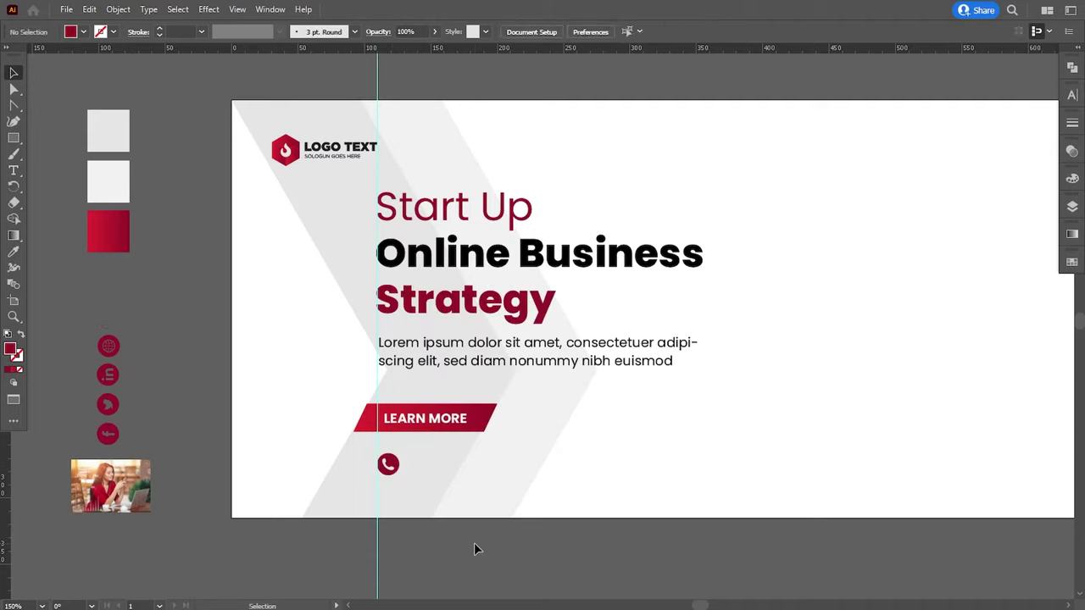
{"action": "left_click", "coordinate": [393, 468]}
{"action": "key", "text": "Up"}
{"action": "key", "text": "Up"}
{"action": "key", "text": "Up"}
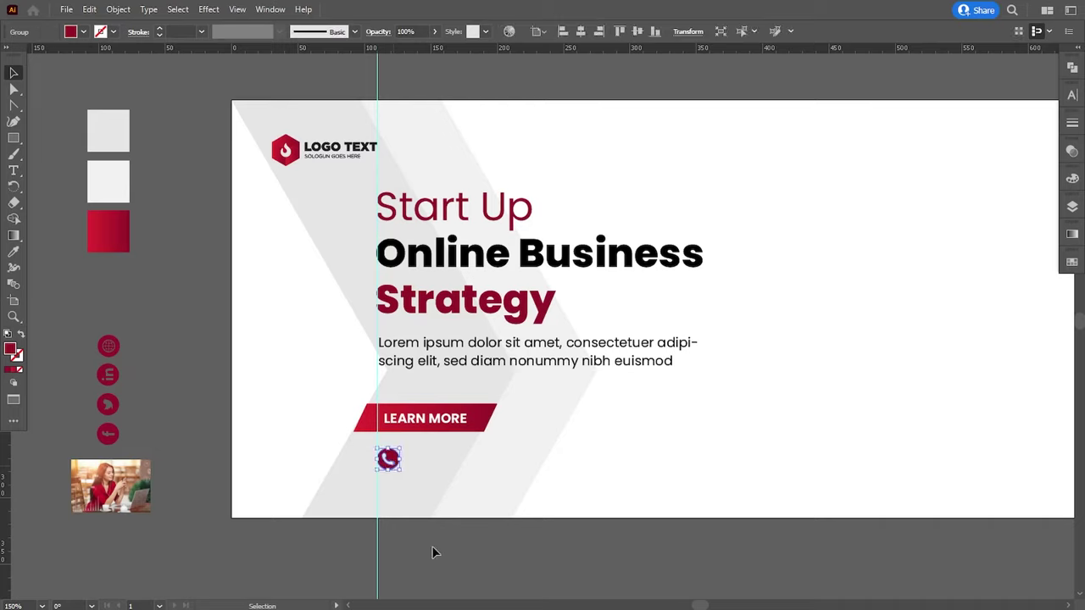
{"action": "key", "text": "Down"}
{"action": "key", "text": "Down"}
{"action": "left_click", "coordinate": [426, 547]}
- Add a placeholder phone number in Regular weight, level with the phone icon
{"action": "left_click", "coordinate": [12, 178]}
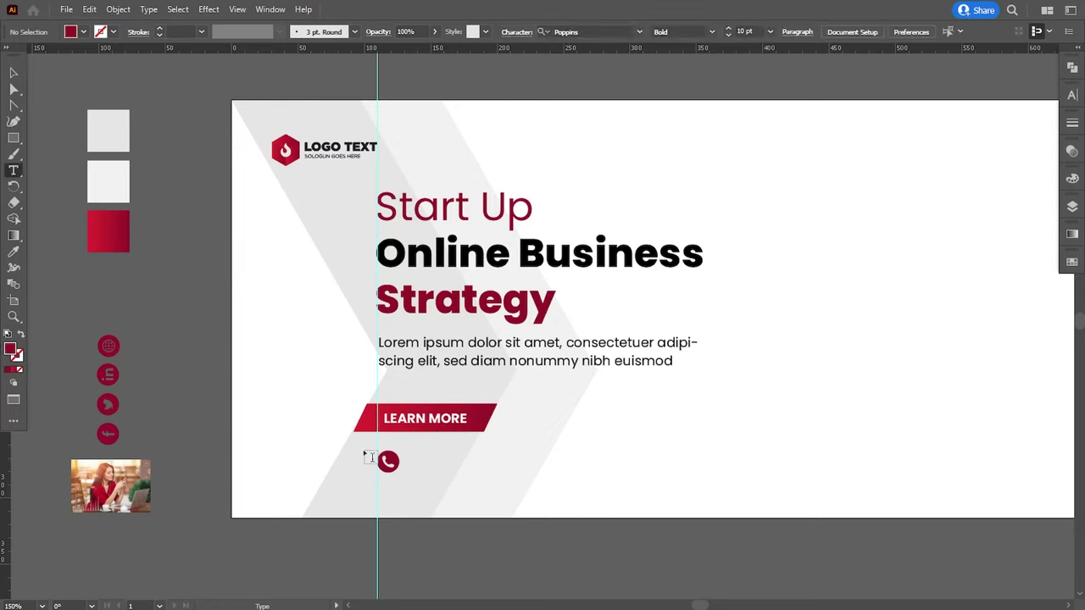
{"action": "left_click", "coordinate": [415, 458]}
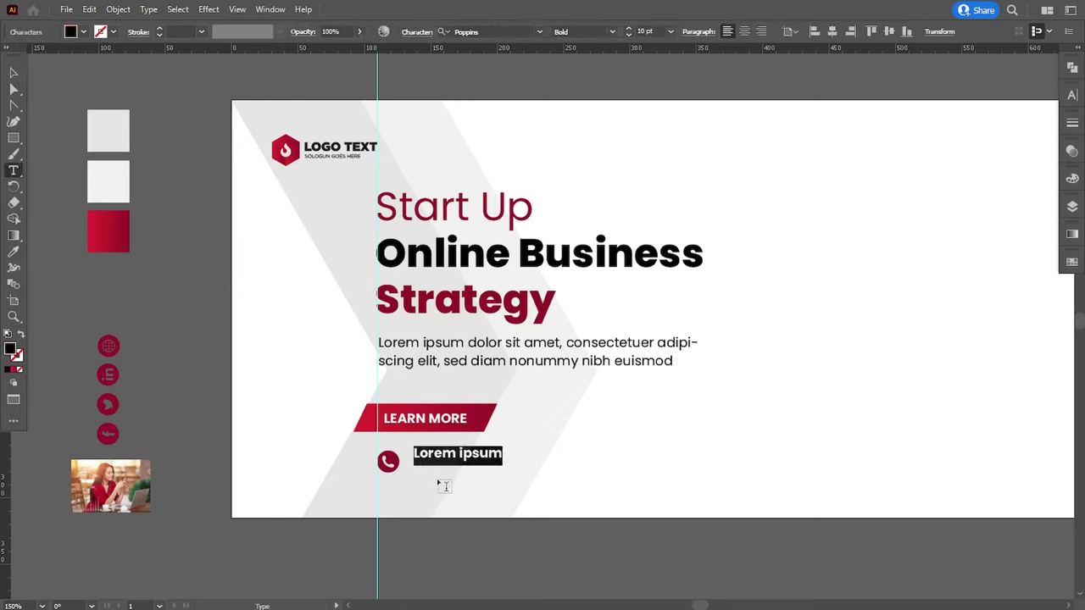
{"action": "type", "text": "000"}
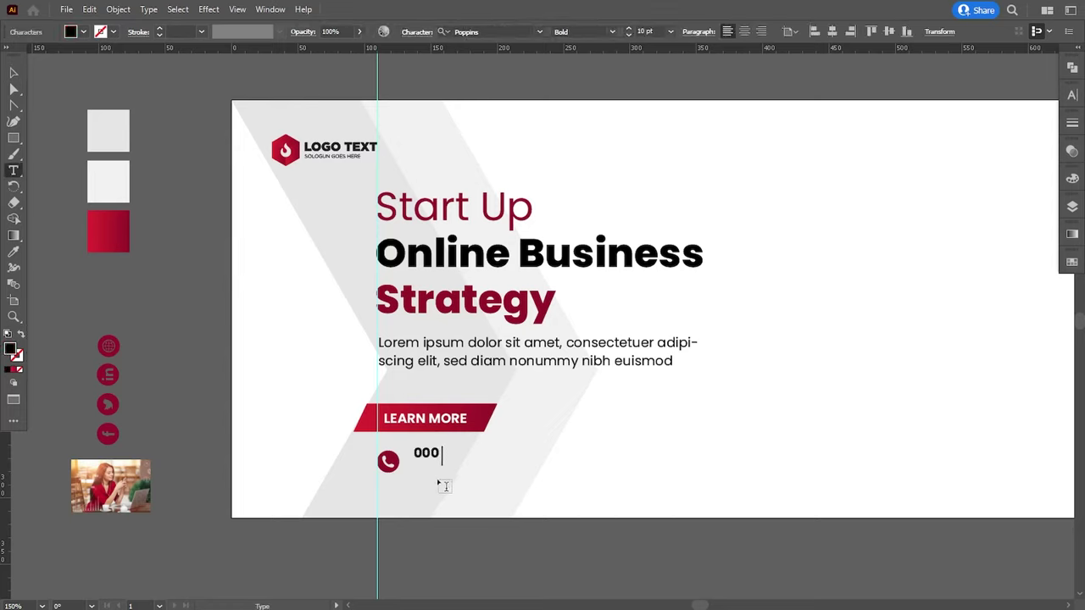
{"action": "type", "text": " 123 456 "}
{"action": "type", "text": "789"}
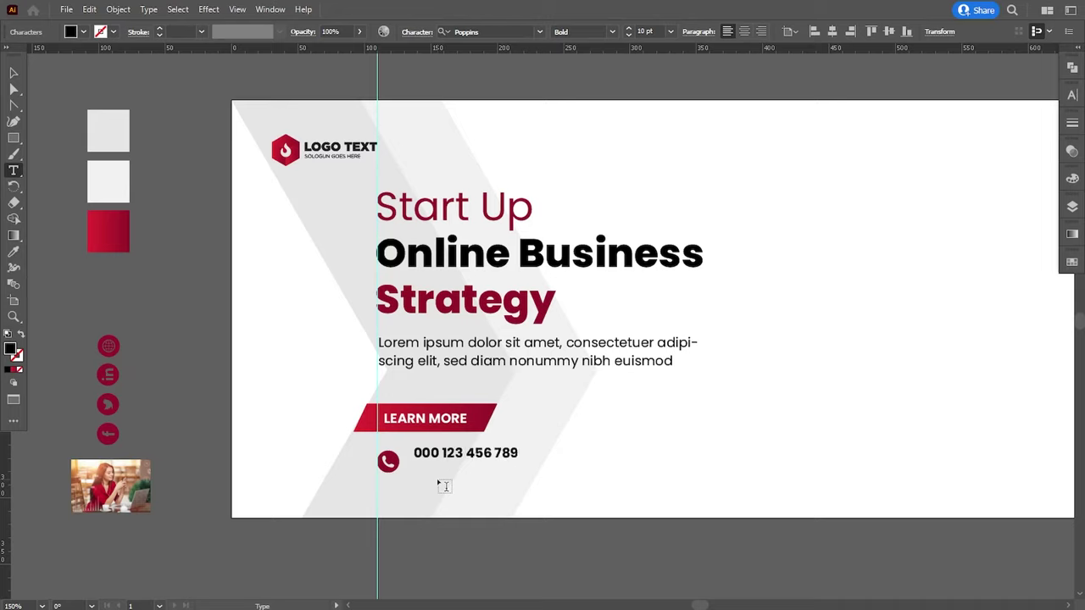
{"action": "left_click", "coordinate": [14, 73]}
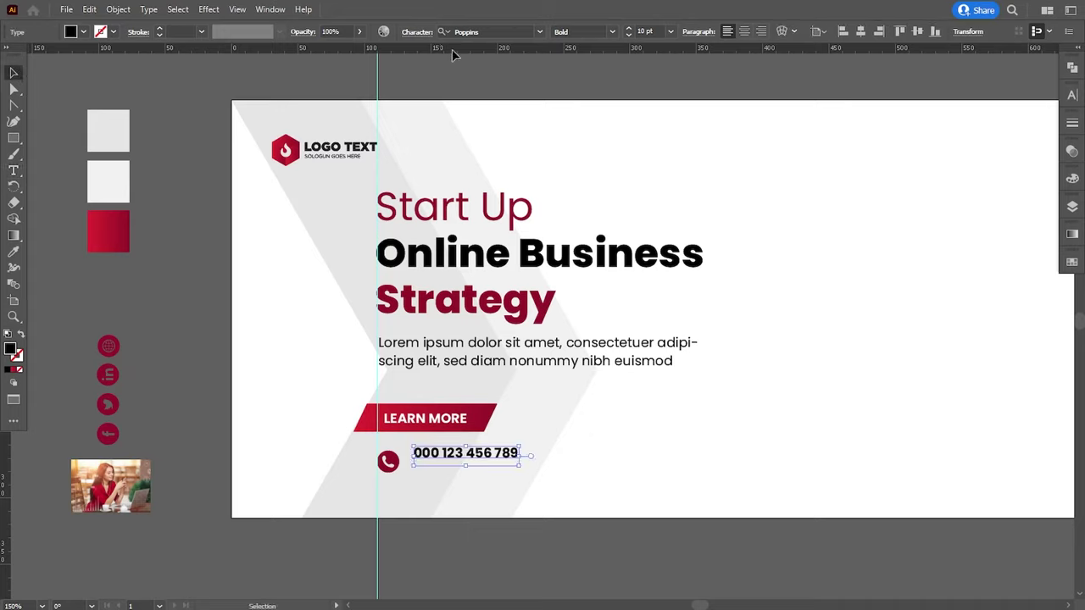
{"action": "left_click", "coordinate": [612, 32]}
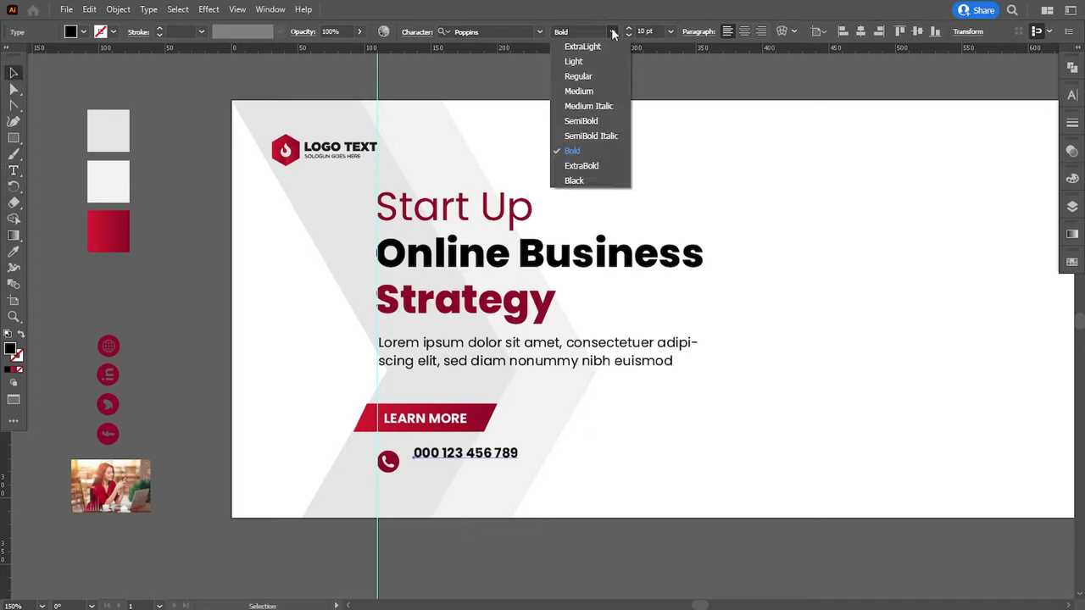
{"action": "left_click", "coordinate": [579, 76]}
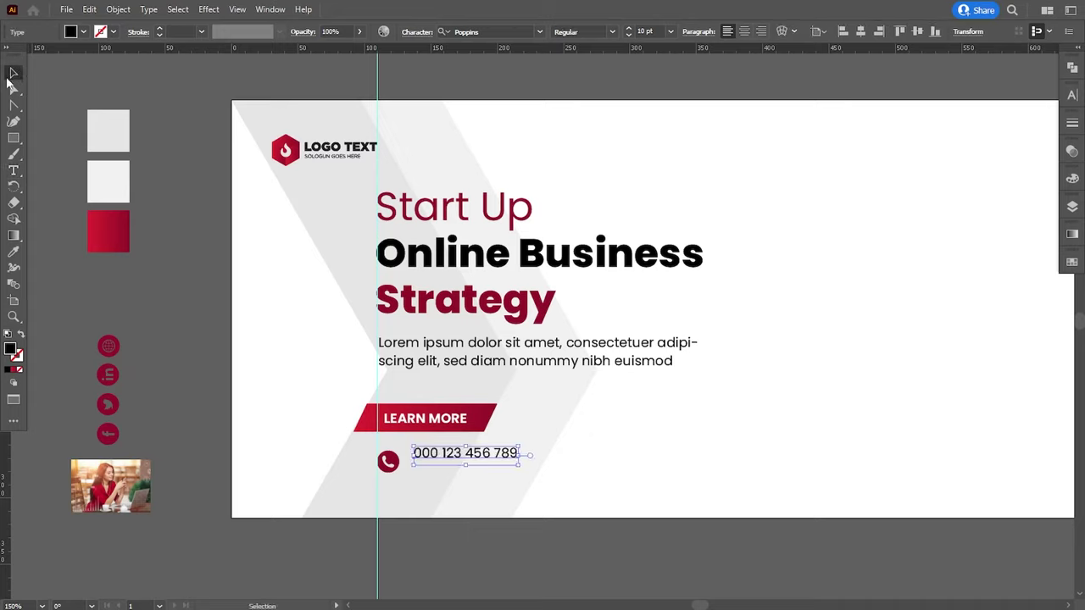
{"action": "left_click", "coordinate": [416, 551]}
{"action": "left_click_drag", "start_coordinate": [462, 456], "coordinate": [461, 467]}
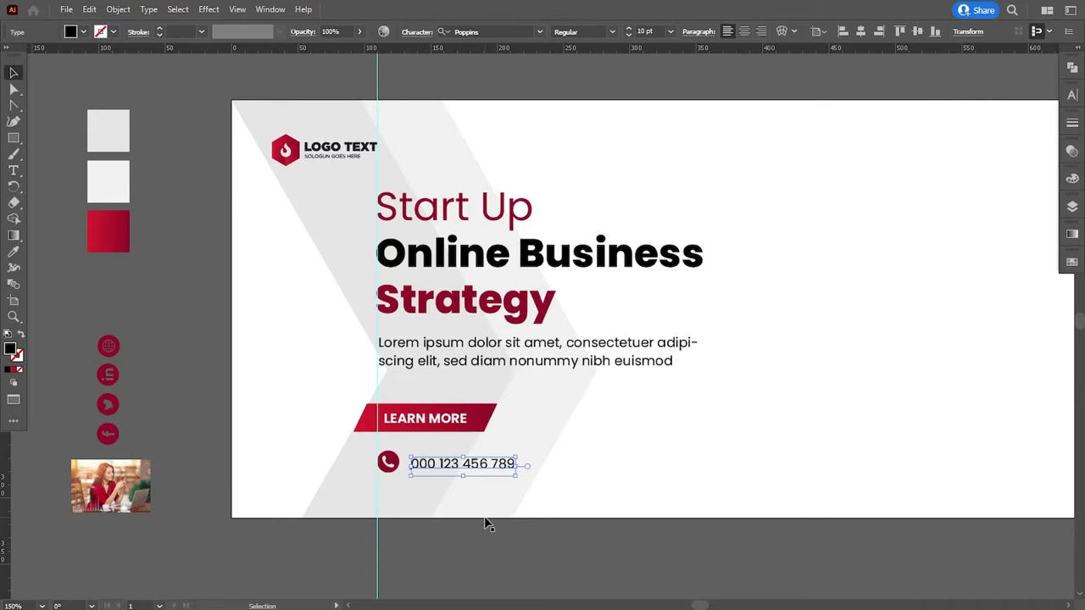
- Zoom in and nudge the phone number slightly to align it with the icon
{"action": "left_click", "coordinate": [465, 574]}
{"action": "key", "text": "ctrl+equal"}
{"action": "key", "text": "ctrl+equal"}
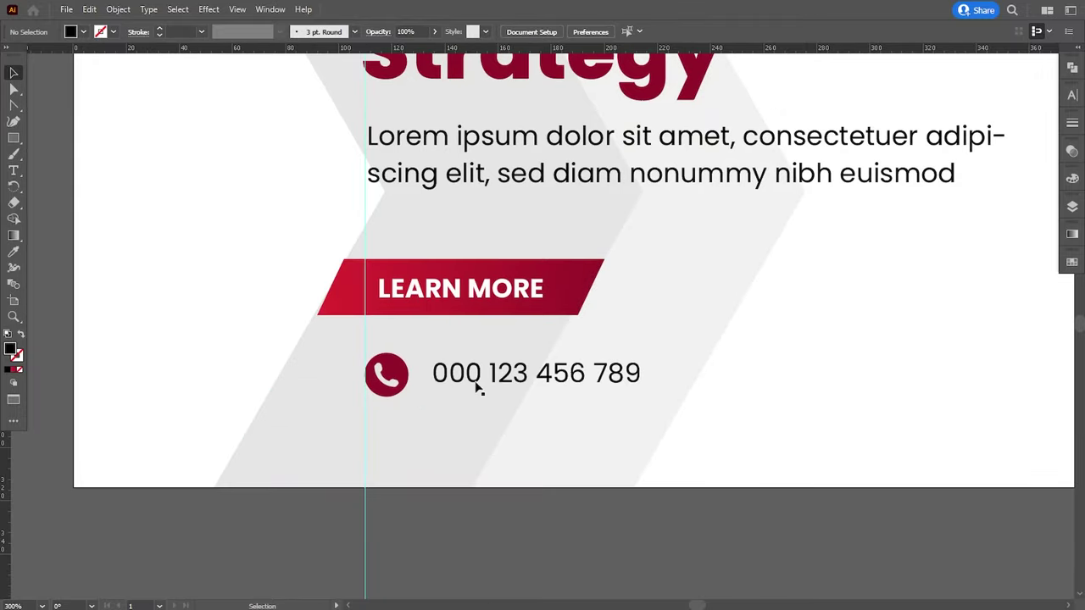
{"action": "left_click_drag", "start_coordinate": [477, 387], "coordinate": [472, 383]}
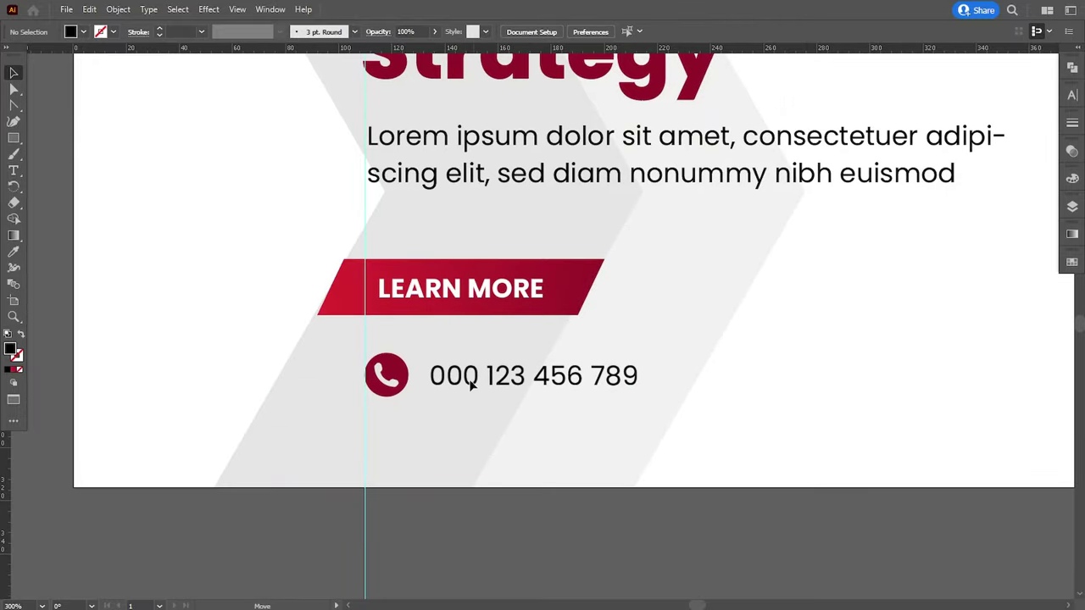
{"action": "left_click", "coordinate": [550, 567]}
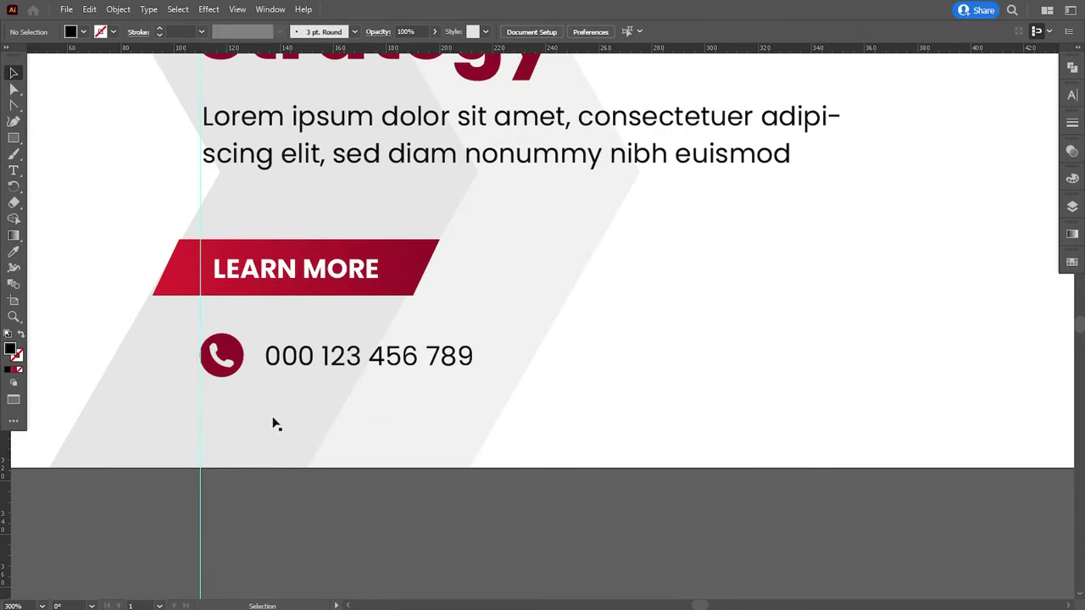
- Duplicate the phone icon and number to the right as a second contact line
{"action": "left_click", "coordinate": [226, 365]}
{"action": "left_click", "coordinate": [293, 362], "text": "shift"}
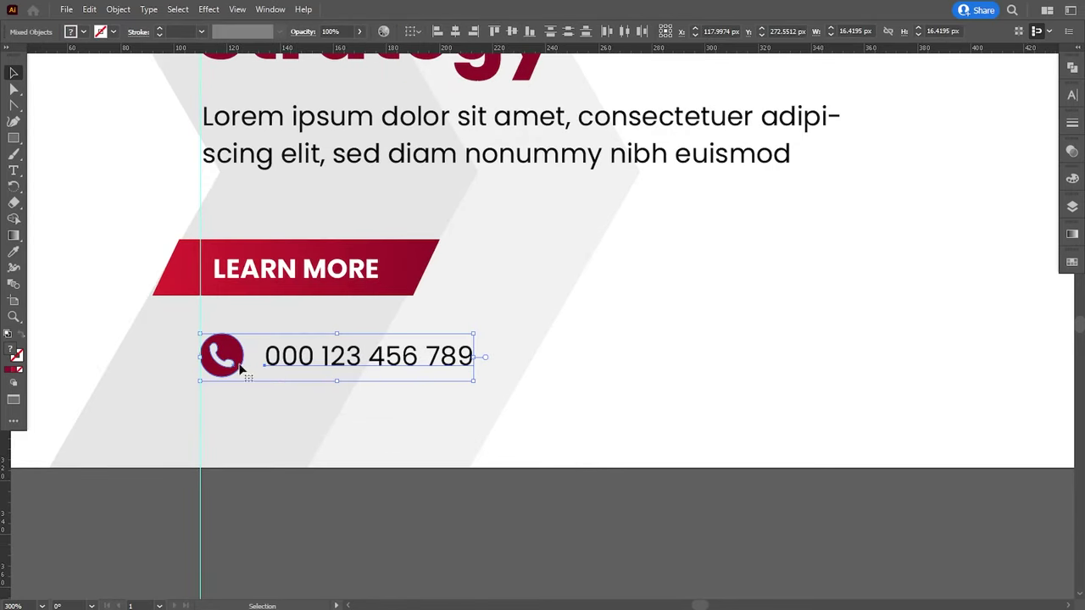
{"action": "left_click_drag", "start_coordinate": [227, 366], "coordinate": [554, 370]}
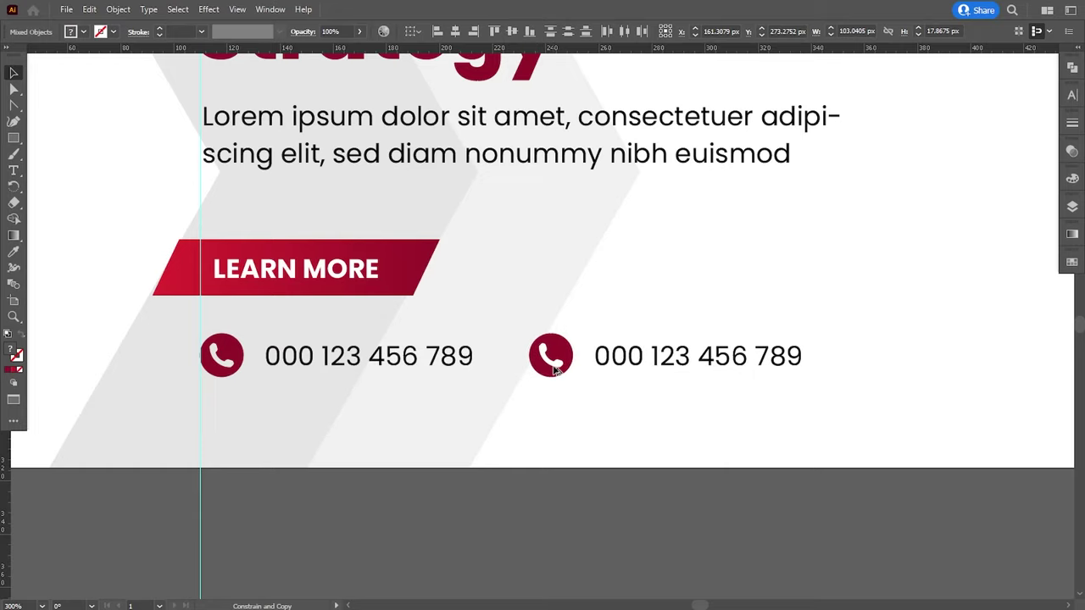
{"action": "left_click_drag", "start_coordinate": [555, 371], "coordinate": [564, 370]}
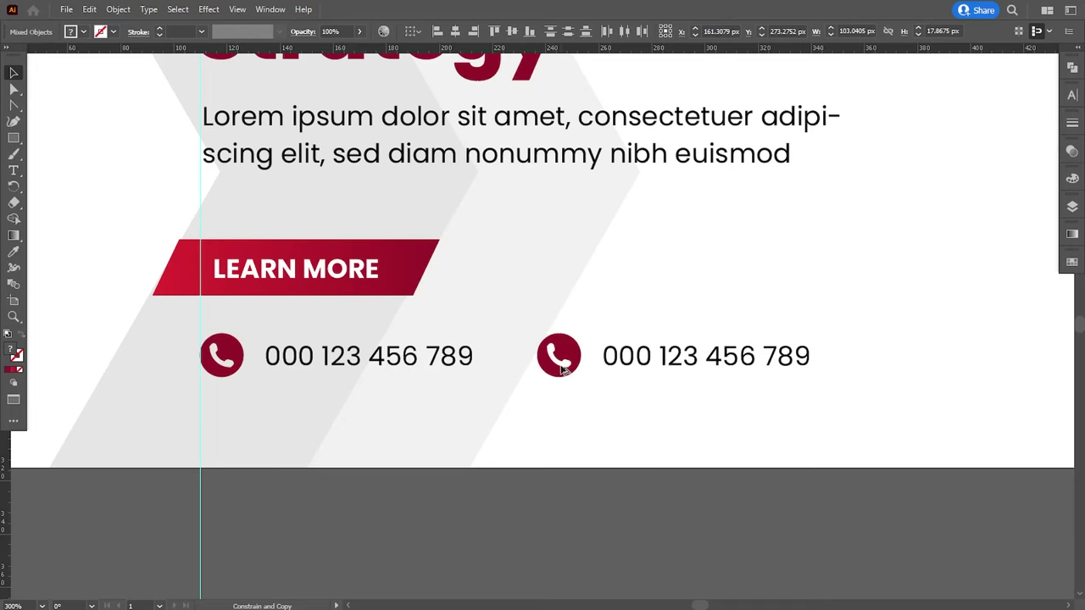
{"action": "left_click", "coordinate": [560, 491]}
{"action": "key", "text": "ctrl+minus"}
{"action": "key", "text": "ctrl+minus"}
{"action": "key", "text": "ctrl+minus"}
{"action": "key", "text": "ctrl+minus"}
{"action": "key", "text": "ctrl+plus"}
{"action": "key", "text": "ctrl+plus"}
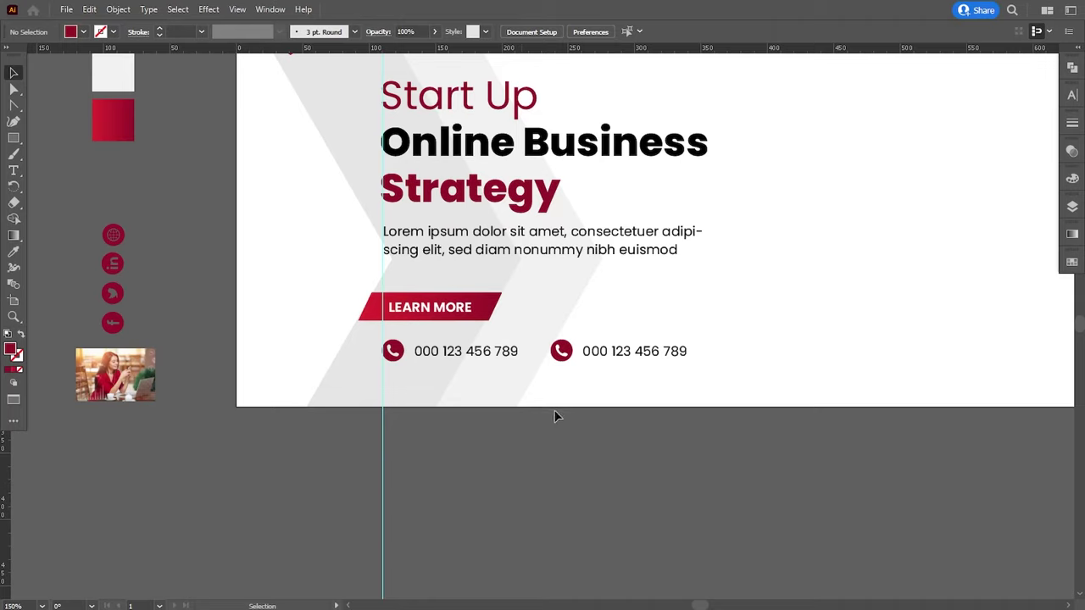
- Place the globe icon over the second phone circle and bring it to the front
{"action": "left_click", "coordinate": [596, 358]}
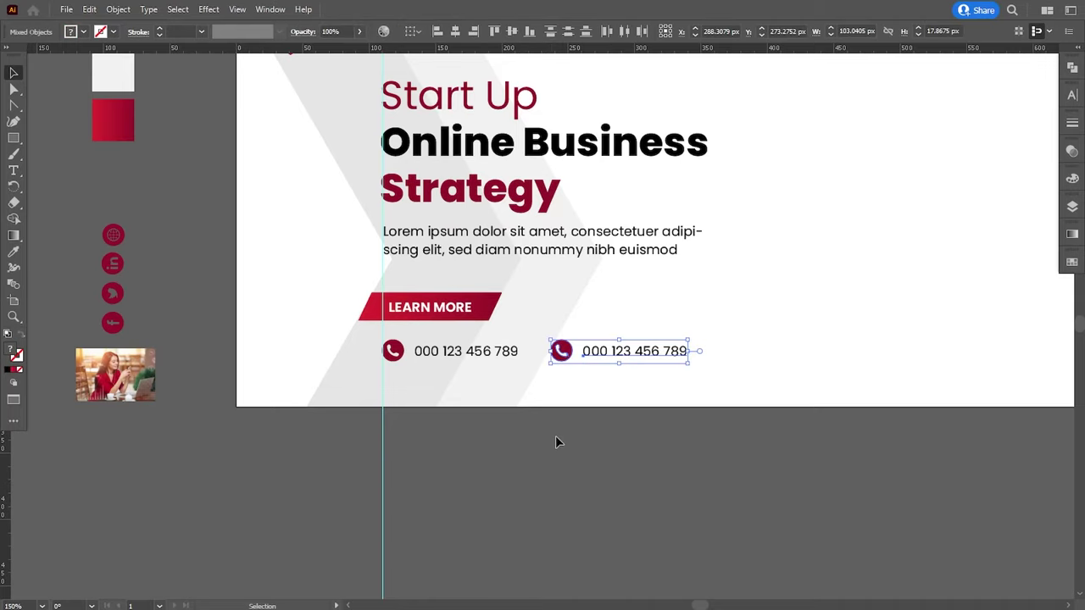
{"action": "key", "text": "Left"}
{"action": "key", "text": "Left"}
{"action": "left_click", "coordinate": [555, 442]}
{"action": "mouse_move", "coordinate": [113, 235]}
{"action": "left_mouse_down"}
{"action": "mouse_move", "coordinate": [509, 363]}
{"action": "mouse_move", "coordinate": [555, 354]}
{"action": "left_mouse_up"}
{"action": "right_click", "coordinate": [555, 354]}
{"action": "mouse_move", "coordinate": [589, 280]}
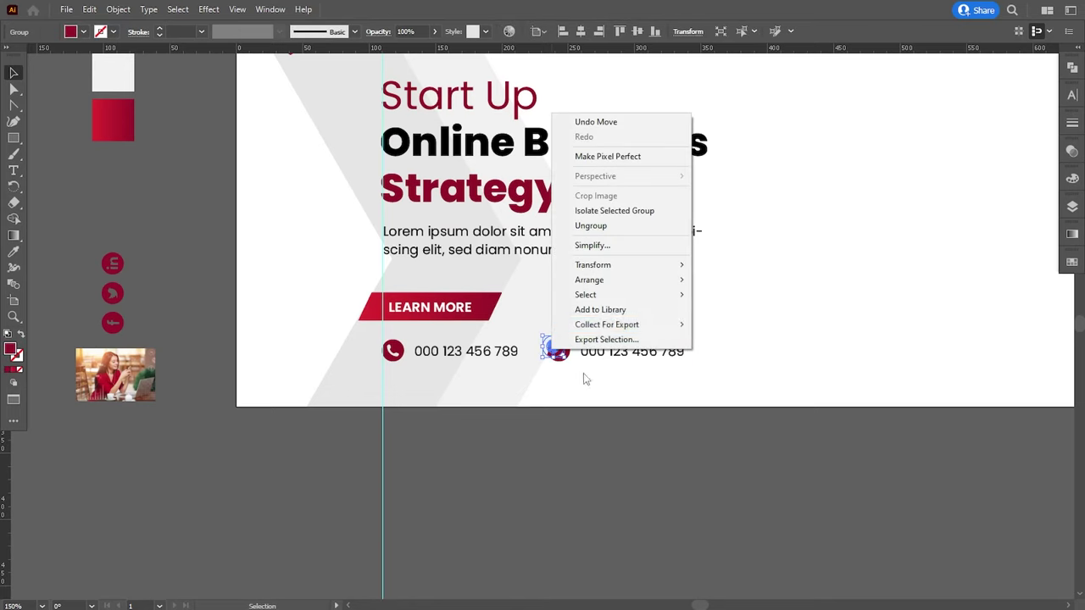
{"action": "left_click", "coordinate": [703, 281]}
{"action": "key", "text": "ctrl+plus"}
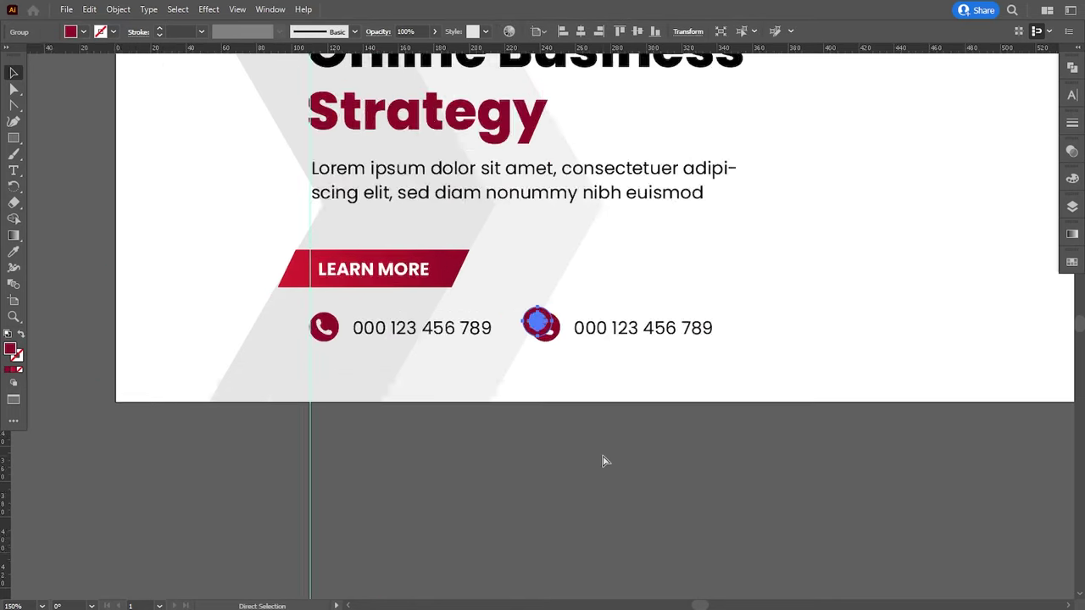
{"action": "key", "text": "ctrl+plus"}
{"action": "key", "text": "ctrl+plus"}
{"action": "key", "text": "ctrl+plus"}
{"action": "left_click_drag", "start_coordinate": [556, 331], "coordinate": [590, 348]}
- Delete the old phone icon behind the globe via the Layers panel
{"action": "left_click", "coordinate": [1072, 206]}
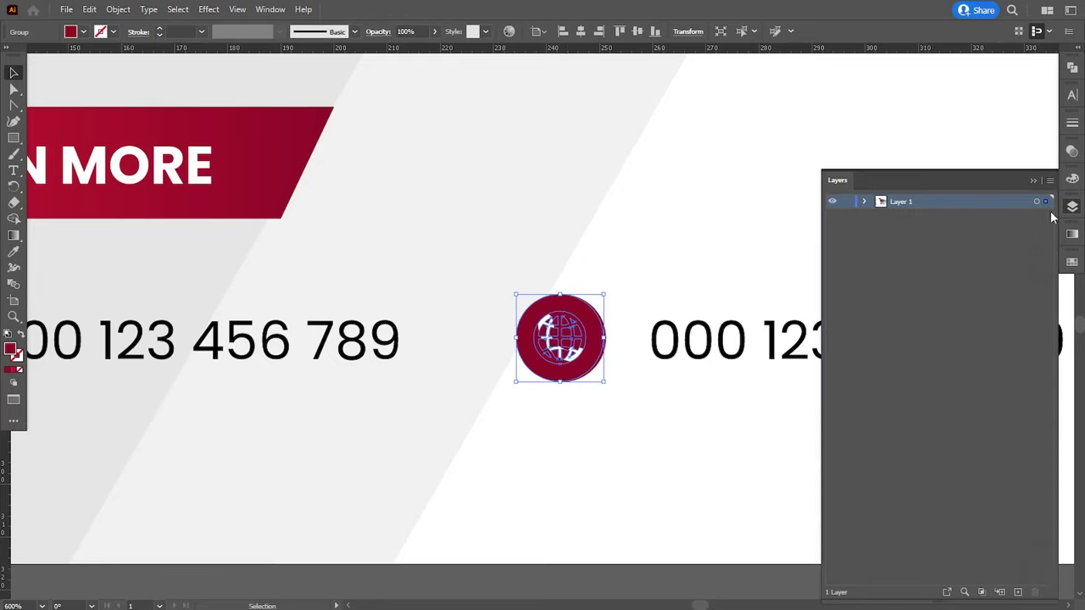
{"action": "left_click", "coordinate": [864, 202]}
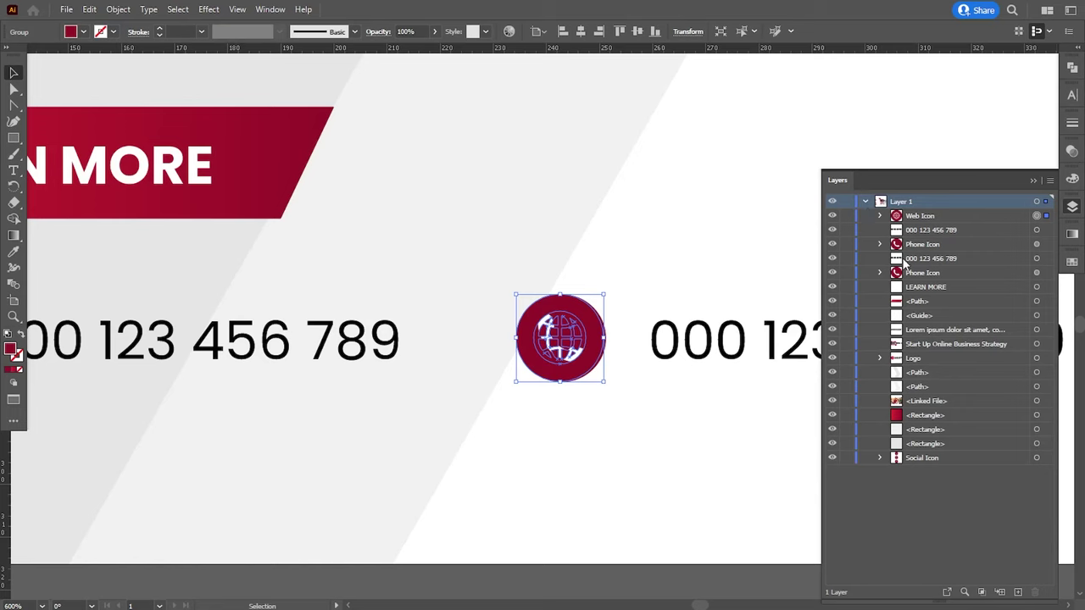
{"action": "left_click", "coordinate": [1035, 245]}
{"action": "key", "text": "Delete"}
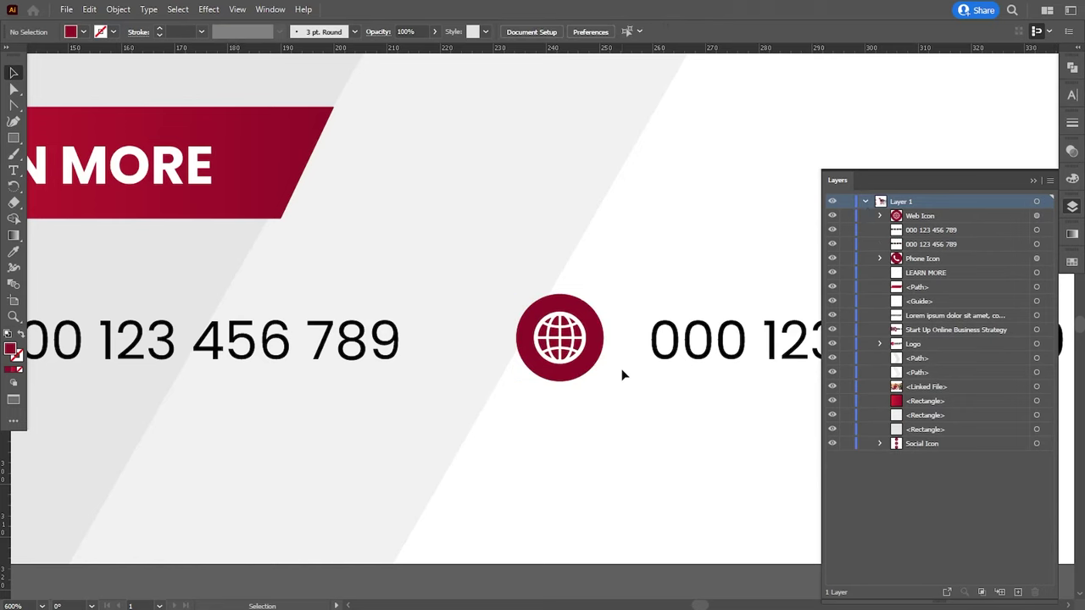
{"action": "key", "text": "ctrl+minus"}
{"action": "key", "text": "ctrl+minus"}
{"action": "key", "text": "ctrl+minus"}
- Replace the second phone number with 'your website name here'
{"action": "left_click", "coordinate": [578, 333]}
{"action": "double_click", "coordinate": [578, 333]}
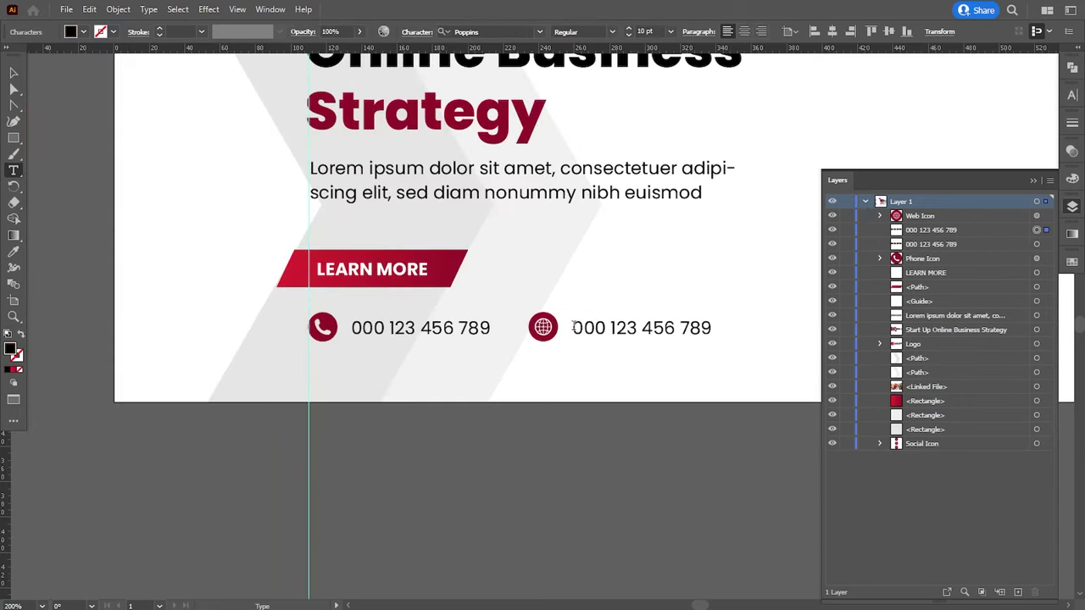
{"action": "left_click_drag", "start_coordinate": [573, 330], "coordinate": [790, 339]}
{"action": "type", "text": "you"}
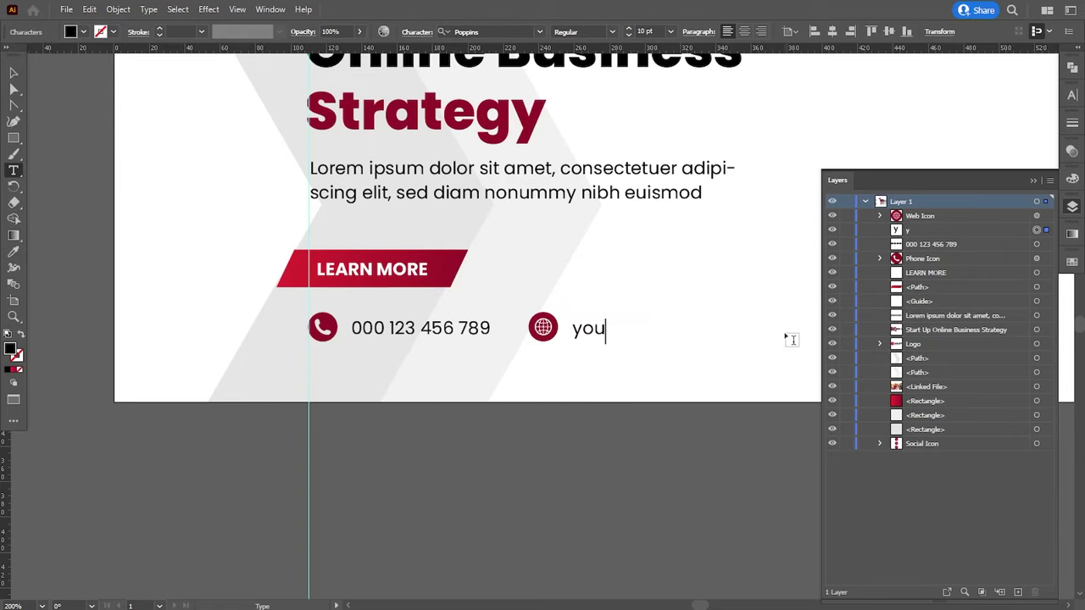
{"action": "type", "text": "r website"}
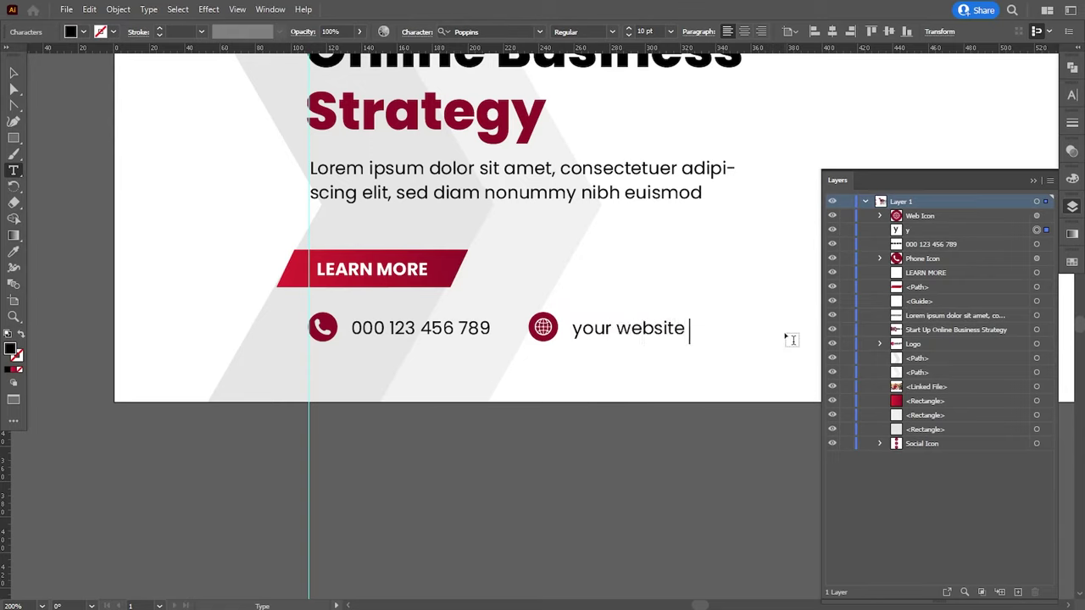
{"action": "type", "text": " name here"}
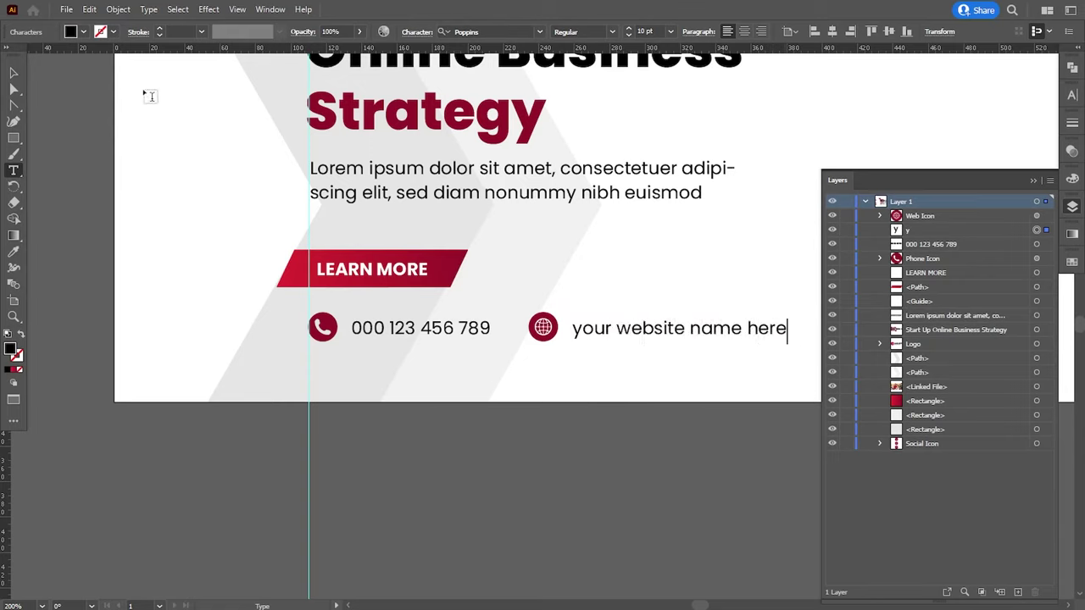
{"action": "left_click", "coordinate": [14, 74]}
{"action": "left_click", "coordinate": [463, 479]}
- Nudge the globe and website text together into alignment, then zoom out
{"action": "left_click", "coordinate": [608, 334]}
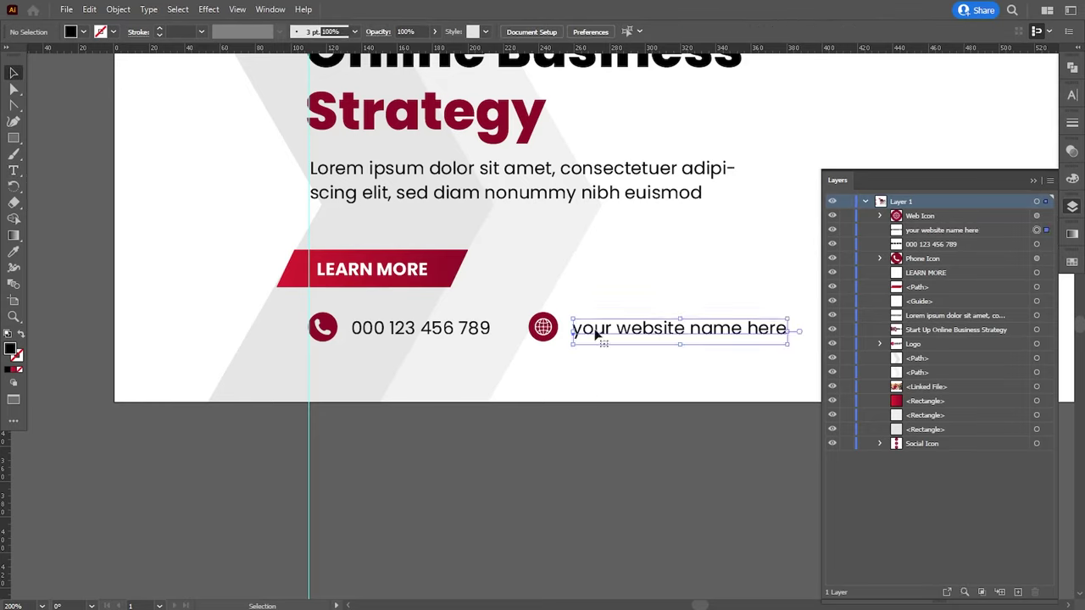
{"action": "left_click", "coordinate": [543, 329], "text": "shift"}
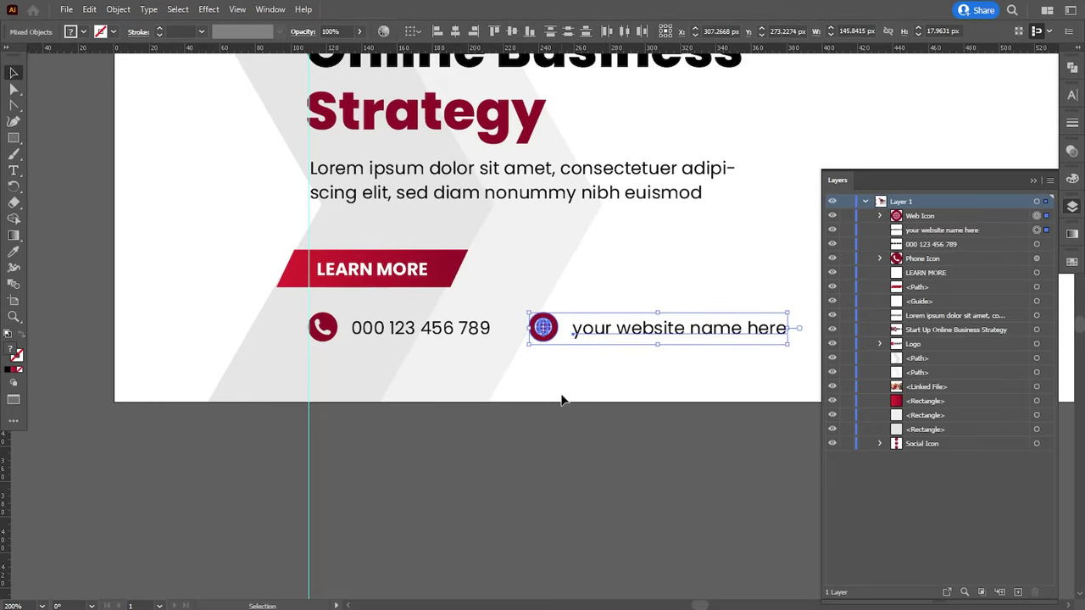
{"action": "key", "text": "Left"}
{"action": "key", "text": "Left"}
{"action": "key", "text": "Left"}
{"action": "key", "text": "Right"}
{"action": "key", "text": "Right"}
{"action": "key", "text": "Right"}
{"action": "key", "text": "Right"}
{"action": "left_click", "coordinate": [570, 450]}
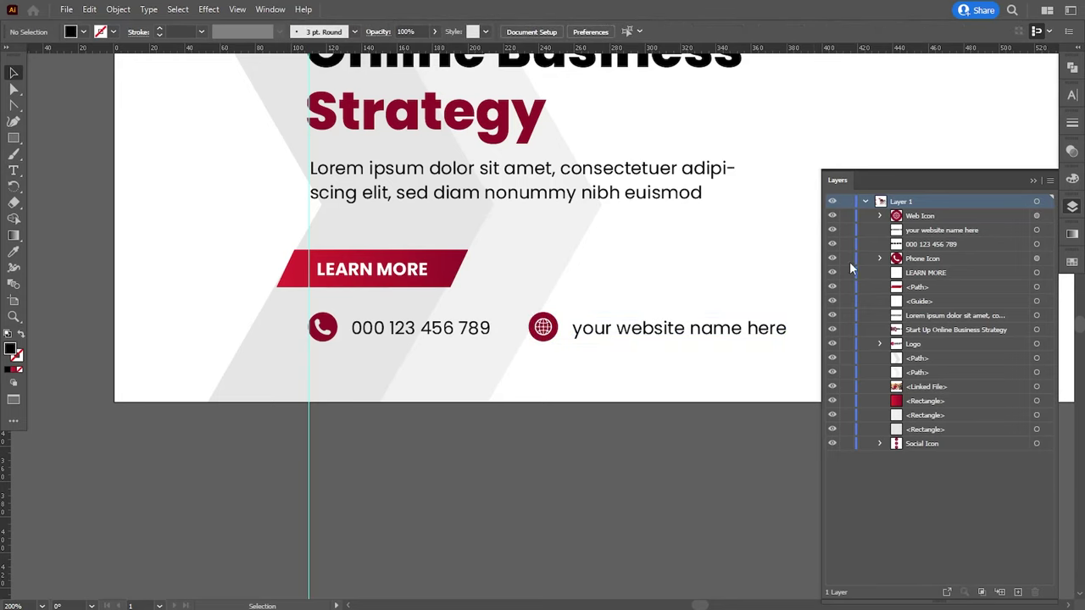
{"action": "left_click", "coordinate": [1028, 180]}
{"action": "key", "text": "ctrl+minus"}
{"action": "key", "text": "ctrl+minus"}
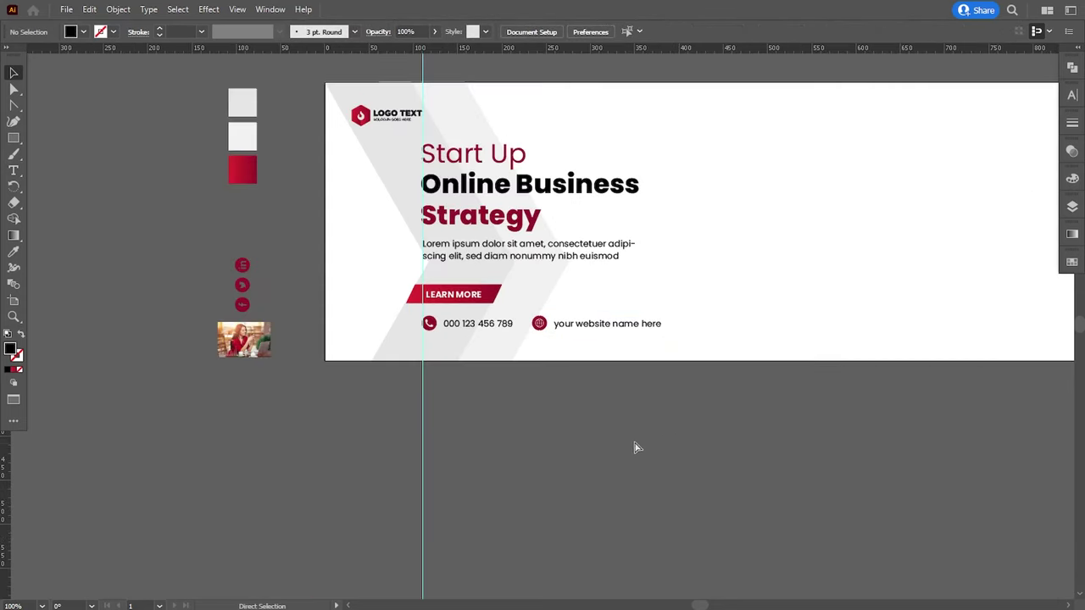
- Copy the light chevron to the right, rotate it 180° to point left, and position it
{"action": "left_click_drag", "start_coordinate": [537, 401], "coordinate": [512, 448]}
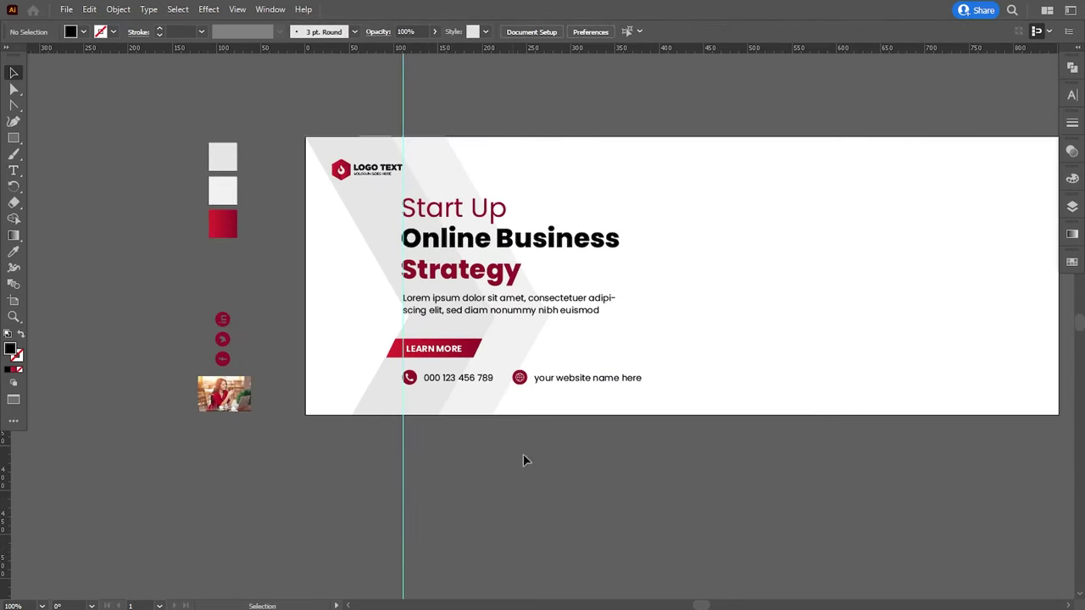
{"action": "left_click_drag", "start_coordinate": [637, 370], "coordinate": [545, 406]}
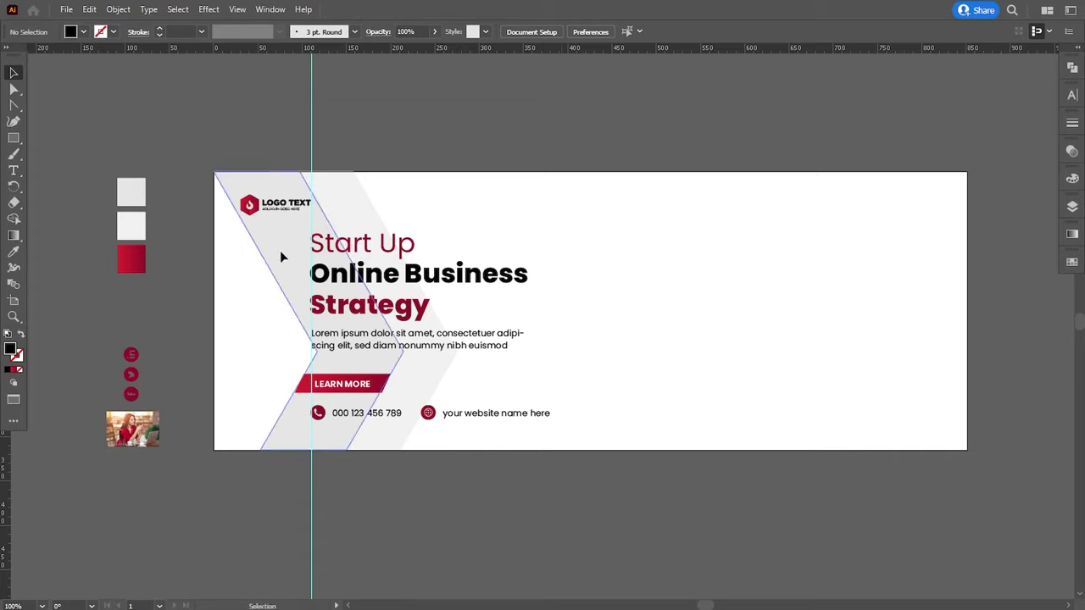
{"action": "left_click_drag", "start_coordinate": [281, 257], "coordinate": [727, 262]}
{"action": "left_click_drag", "start_coordinate": [852, 168], "coordinate": [664, 406]}
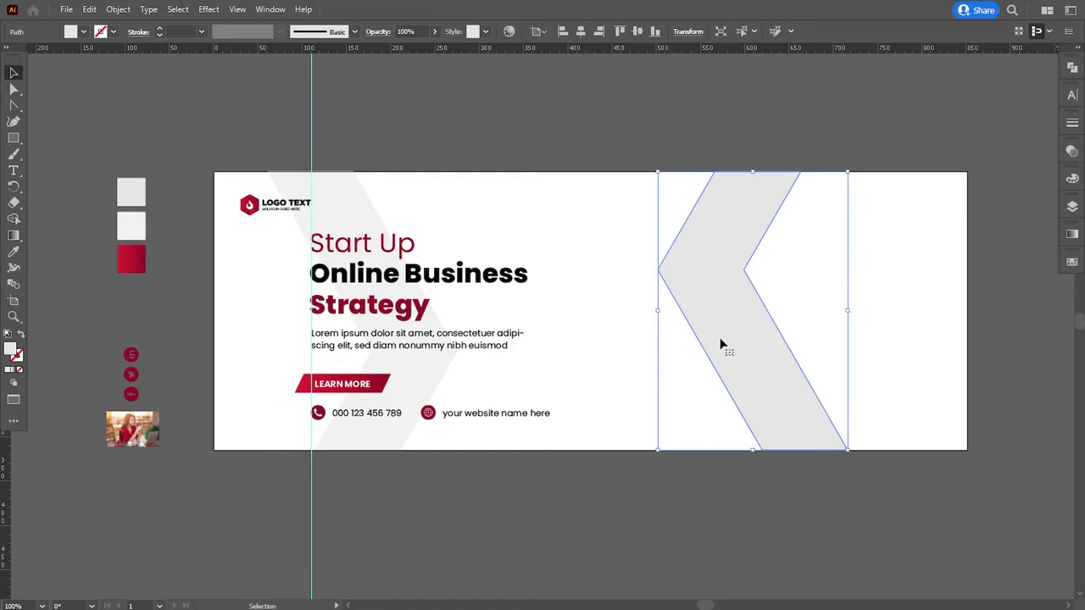
{"action": "left_click_drag", "start_coordinate": [720, 343], "coordinate": [605, 342]}
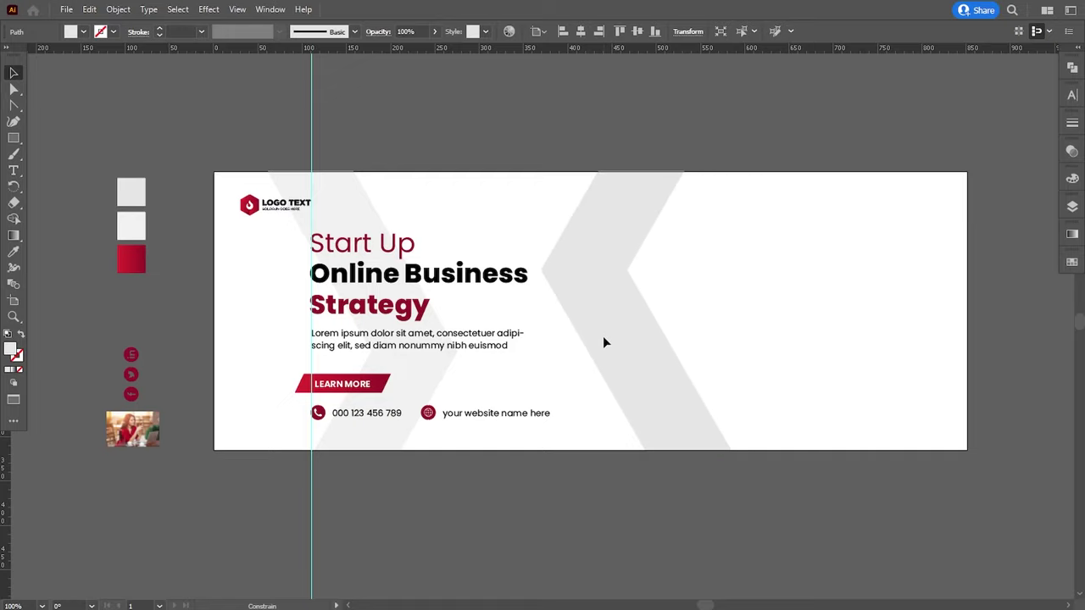
{"action": "left_click_drag", "start_coordinate": [604, 342], "coordinate": [603, 340]}
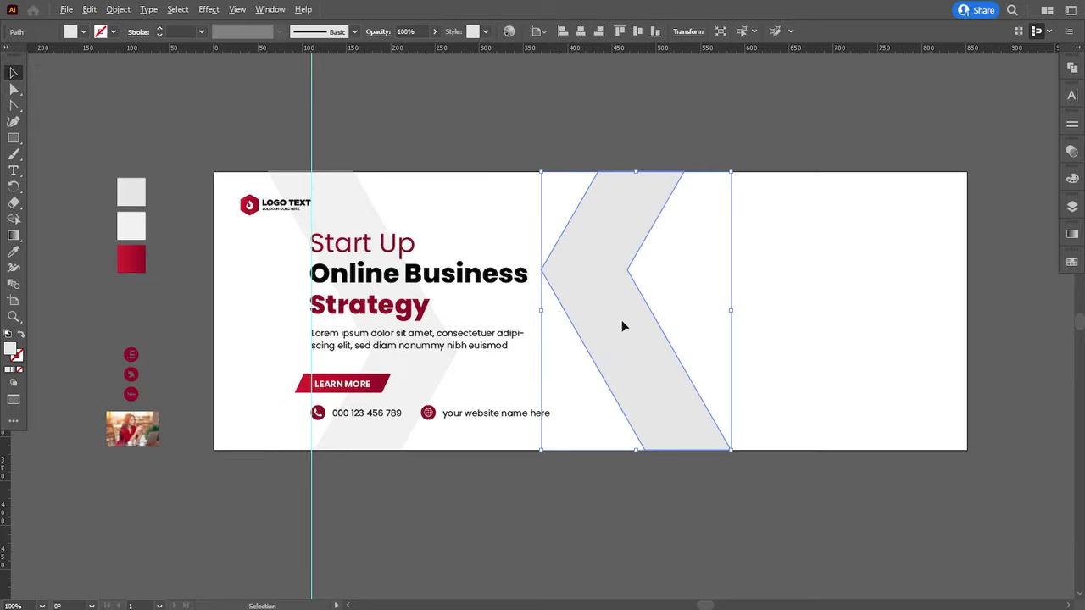
- Duplicate that chevron further right and fill it darker grey #d3d3d3
{"action": "left_click_drag", "start_coordinate": [622, 320], "coordinate": [689, 327]}
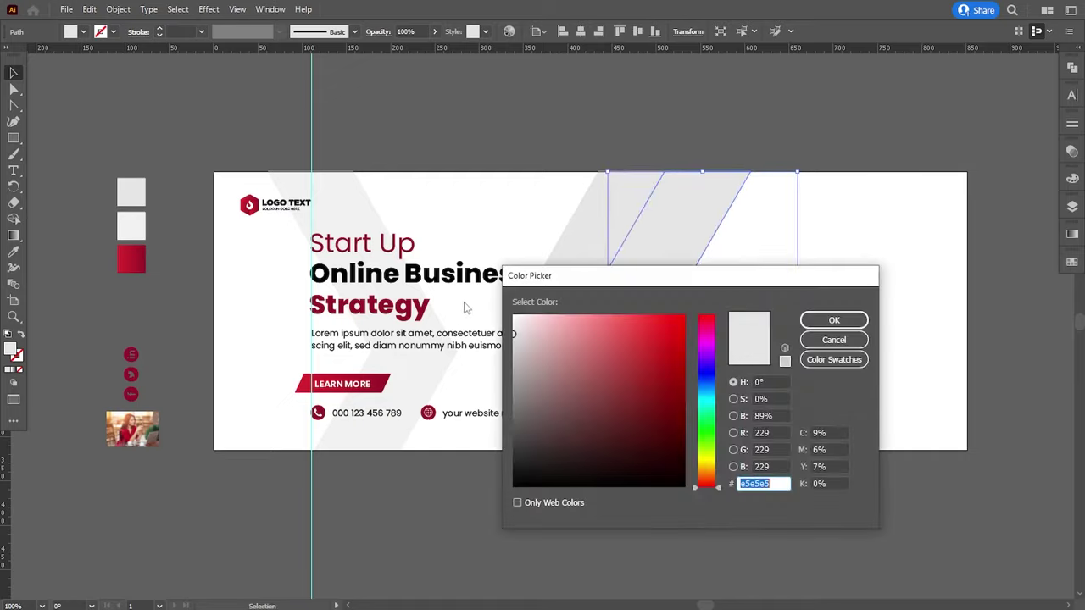
{"action": "left_click", "coordinate": [513, 343]}
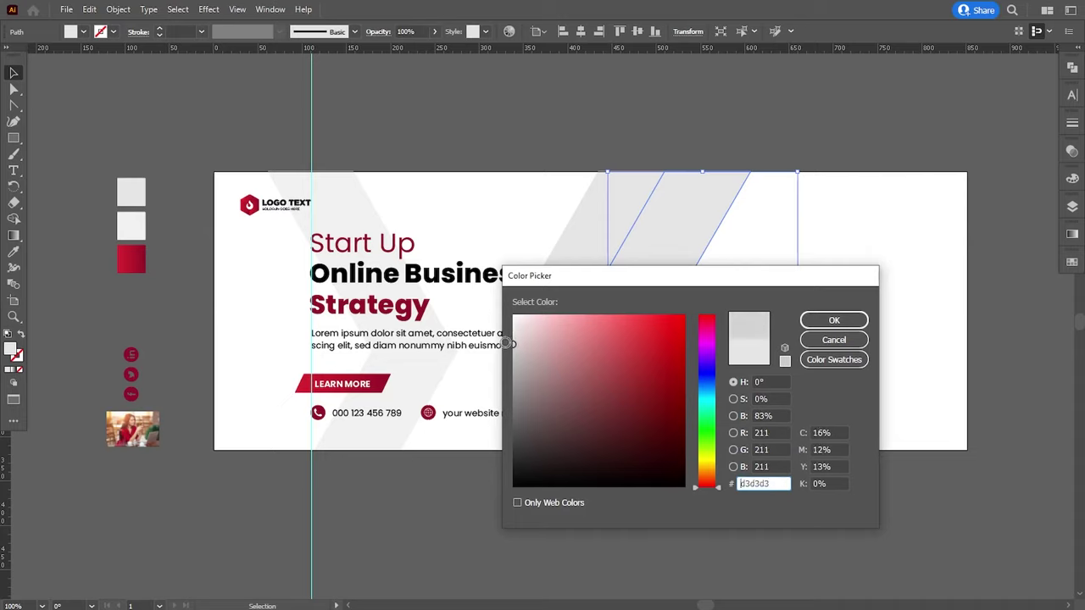
{"action": "left_click", "coordinate": [834, 320]}
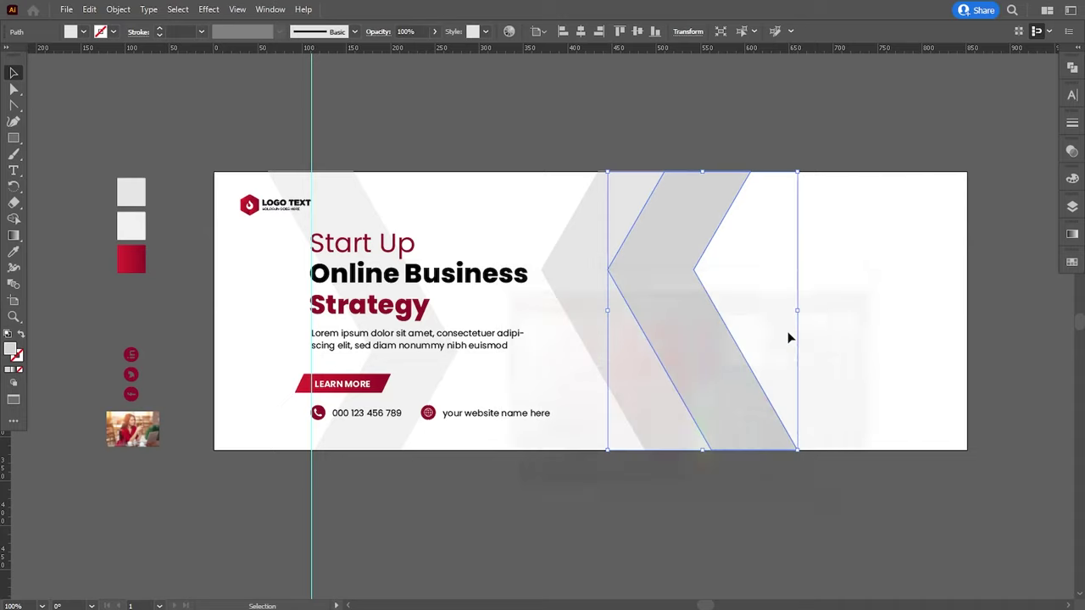
- Push the darker chevron's middle and bottom-right anchors right with Shift+arrow and arrow nudges
{"action": "left_click", "coordinate": [14, 88]}
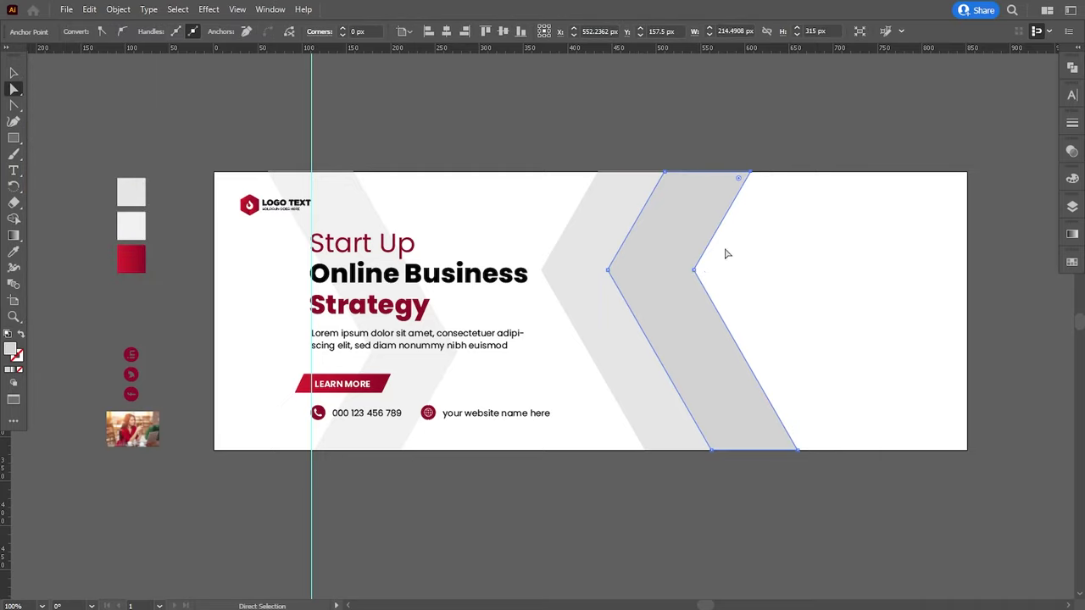
{"action": "left_click", "coordinate": [693, 269]}
{"action": "left_click", "coordinate": [796, 451], "text": "shift"}
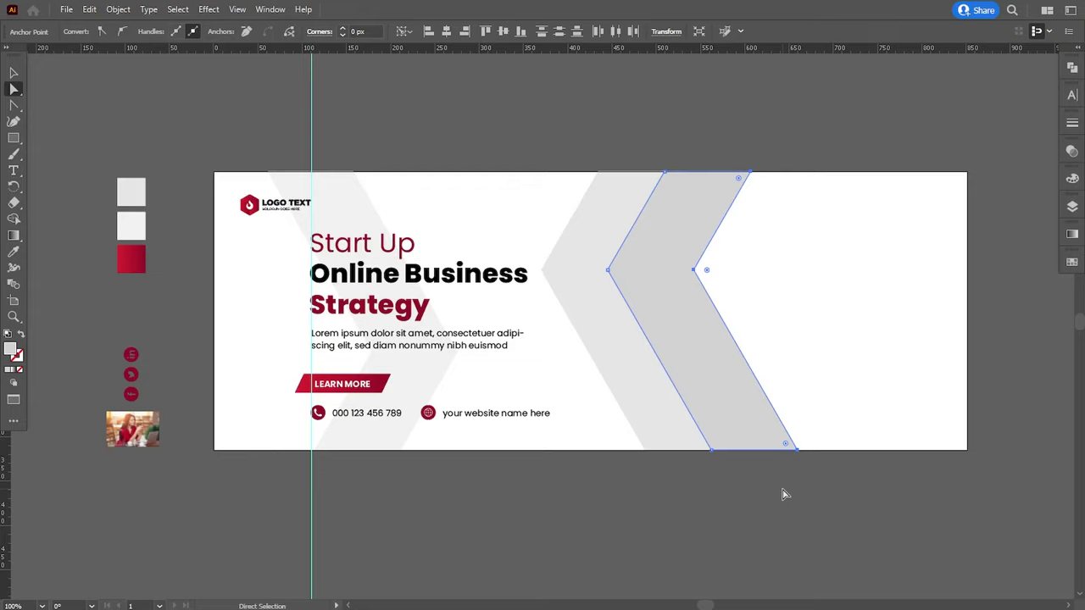
{"action": "key", "text": "shift+Right"}
{"action": "key", "text": "shift+Right"}
{"action": "key", "text": "shift+Right"}
{"action": "key", "text": "shift+Right"}
{"action": "key", "text": "shift+Right"}
{"action": "key", "text": "shift+Right"}
{"action": "key", "text": "shift+Right"}
{"action": "key", "text": "shift+Right"}
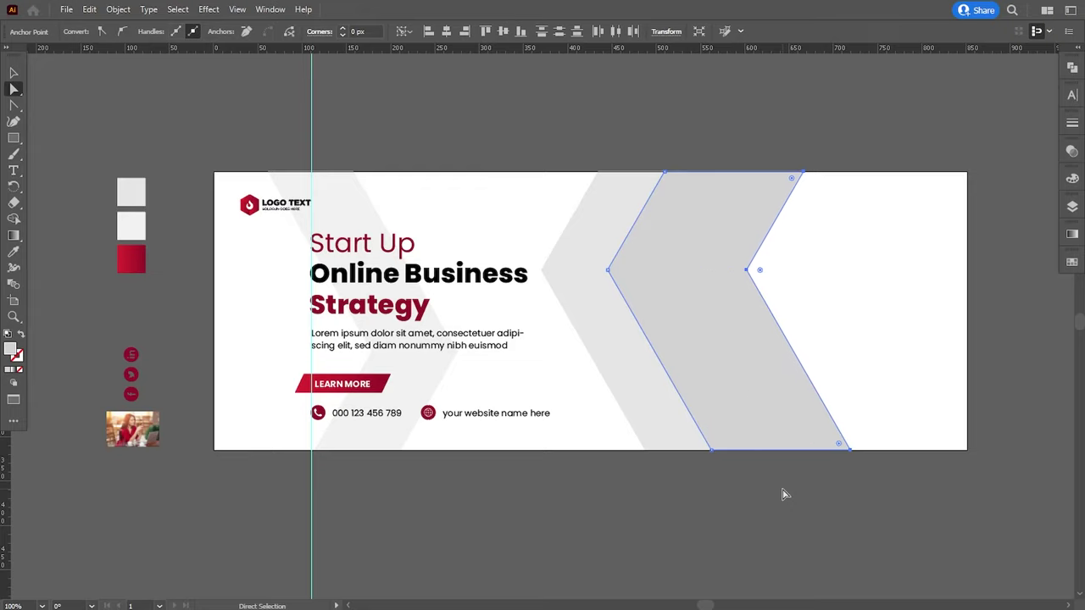
{"action": "key", "text": "shift+Right"}
{"action": "key", "text": "shift+Right"}
{"action": "key", "text": "shift+Right"}
{"action": "key", "text": "shift+Right"}
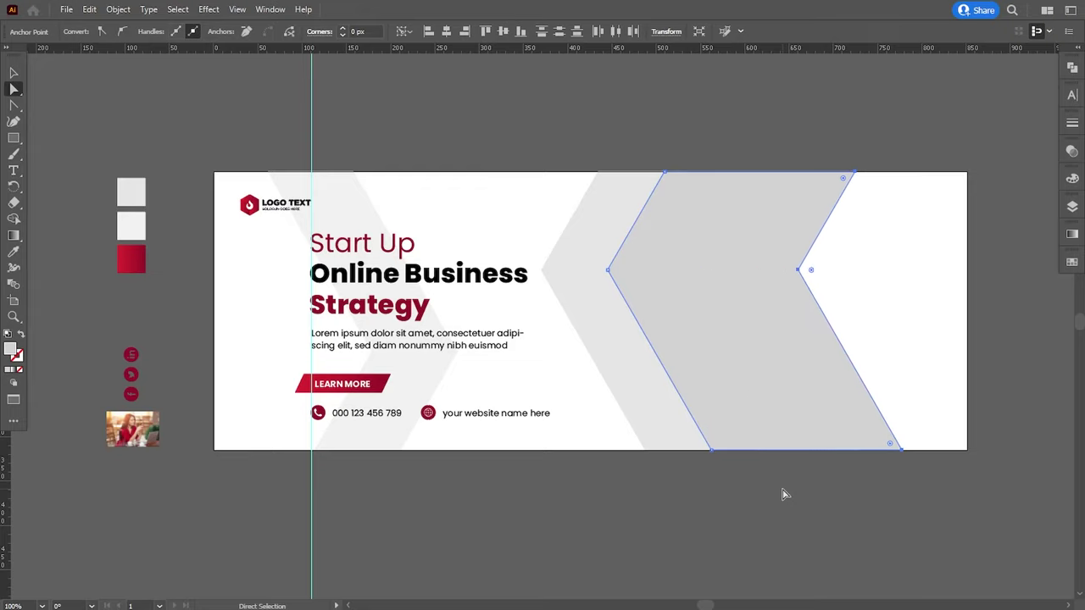
{"action": "key", "text": "Right"}
{"action": "key", "text": "Right"}
{"action": "key", "text": "Right"}
{"action": "key", "text": "Right"}
{"action": "key", "text": "Right"}
{"action": "key", "text": "Right"}
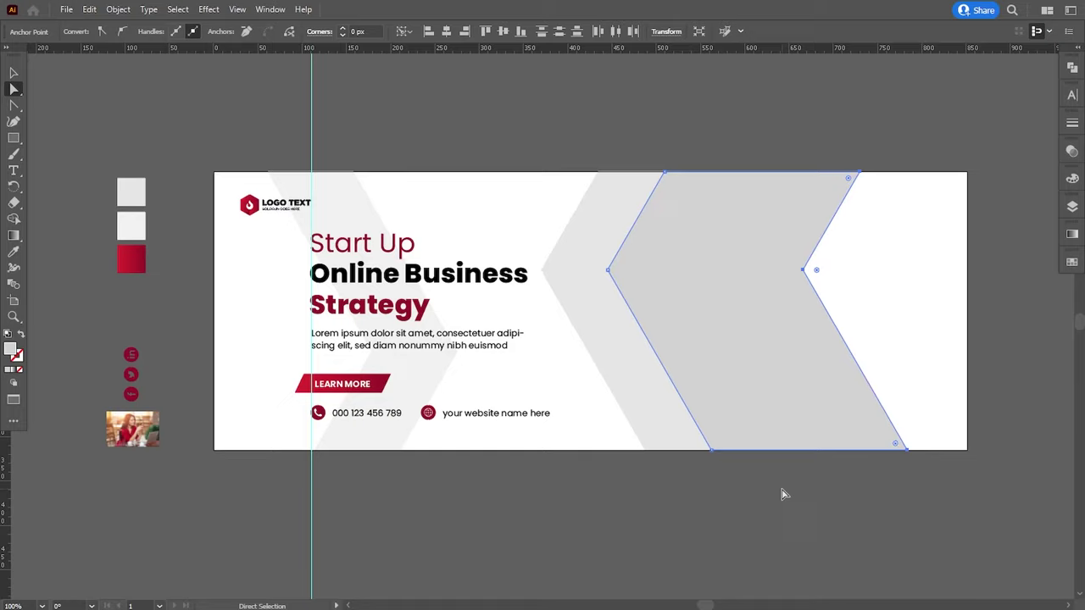
{"action": "key", "text": "Right"}
{"action": "key", "text": "Right"}
{"action": "key", "text": "Right"}
{"action": "key", "text": "Right"}
{"action": "key", "text": "Right"}
{"action": "key", "text": "Right"}
{"action": "key", "text": "Right"}
{"action": "key", "text": "Right"}
{"action": "key", "text": "Right"}
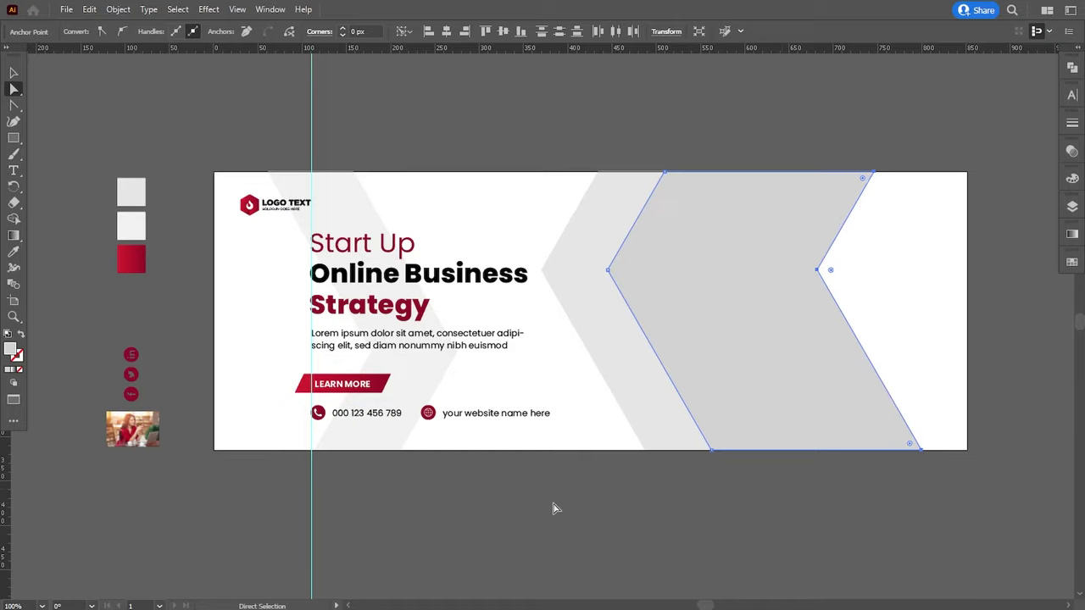
{"action": "left_click", "coordinate": [555, 508]}
{"action": "left_click", "coordinate": [13, 72]}
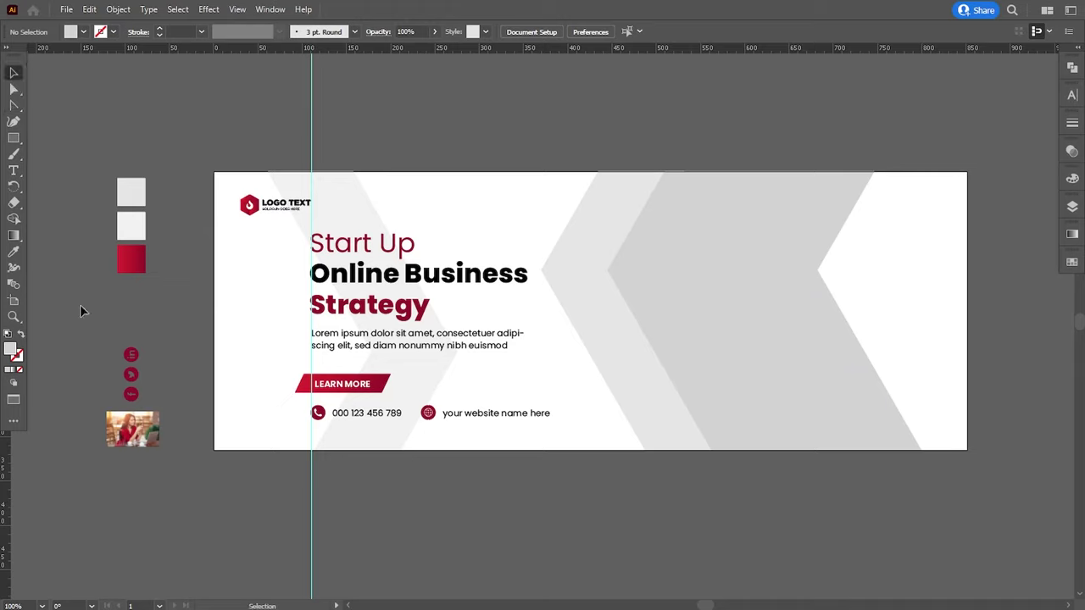
- Rotate the social icons group 90° into a row above the banner's top-right corner
{"action": "left_click", "coordinate": [131, 394]}
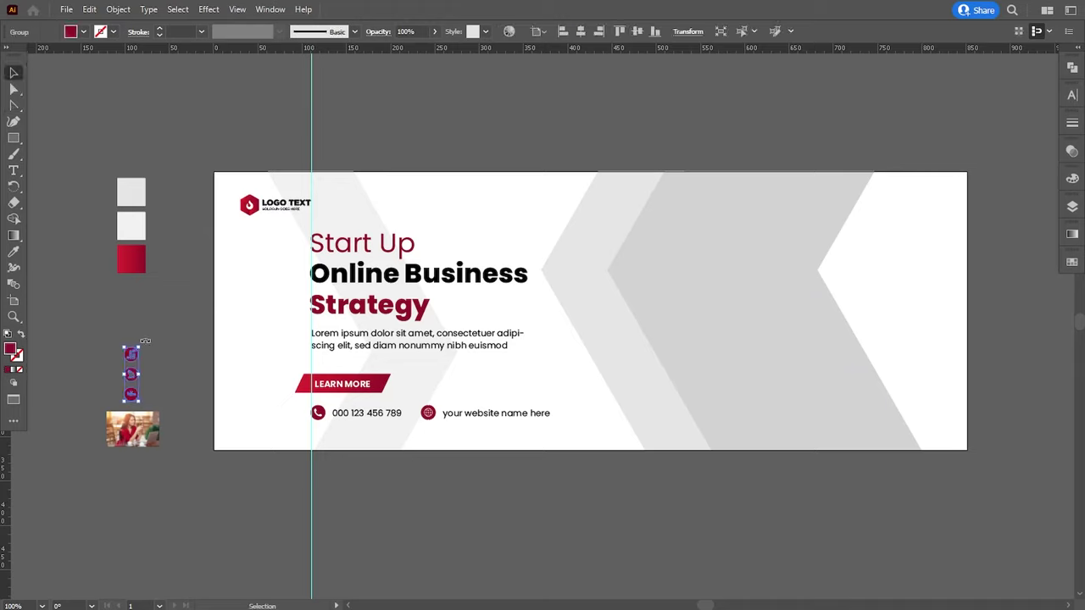
{"action": "mouse_move", "coordinate": [153, 337]}
{"action": "left_mouse_down"}
{"action": "mouse_move", "coordinate": [160, 390]}
{"action": "mouse_move", "coordinate": [903, 196]}
{"action": "left_mouse_up"}
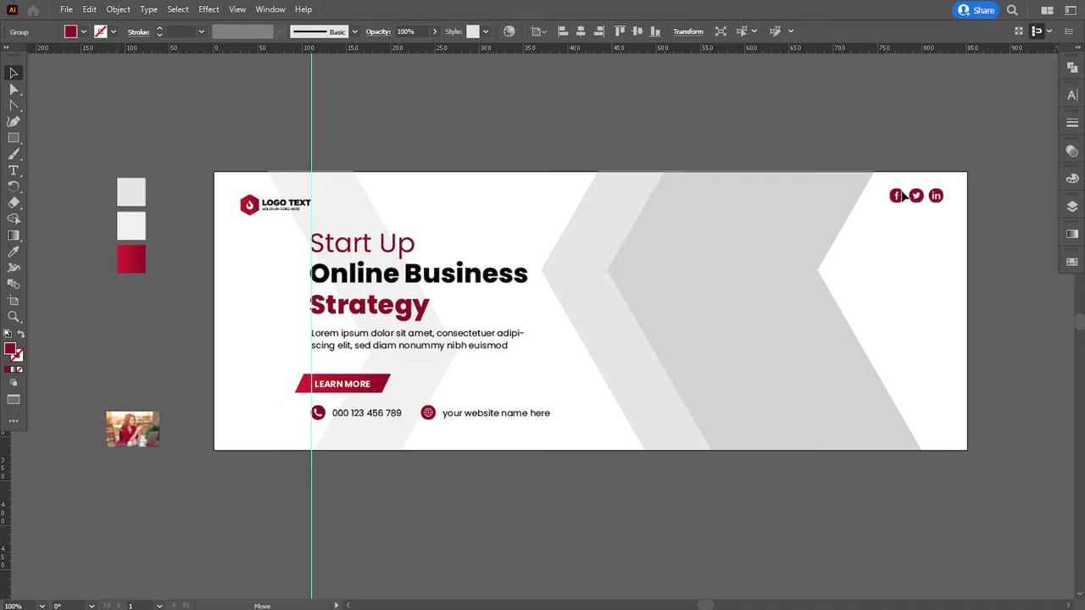
{"action": "left_click_drag", "start_coordinate": [903, 196], "coordinate": [884, 146]}
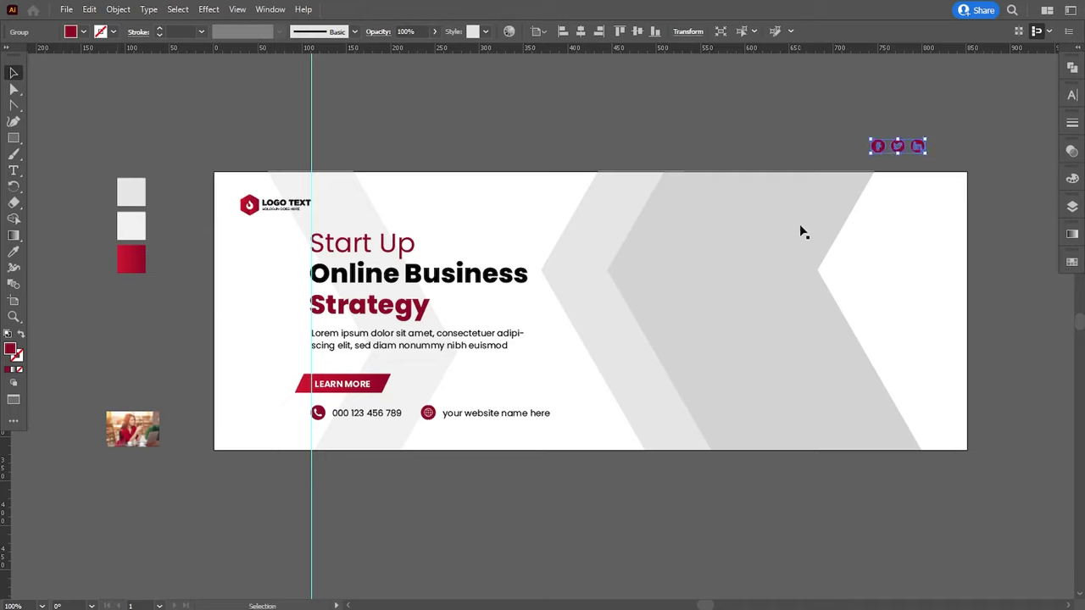
- Inspect the large grey chevron's right-side anchor points, then select the lighter chevron
{"action": "left_click", "coordinate": [799, 223]}
{"action": "left_click", "coordinate": [13, 88]}
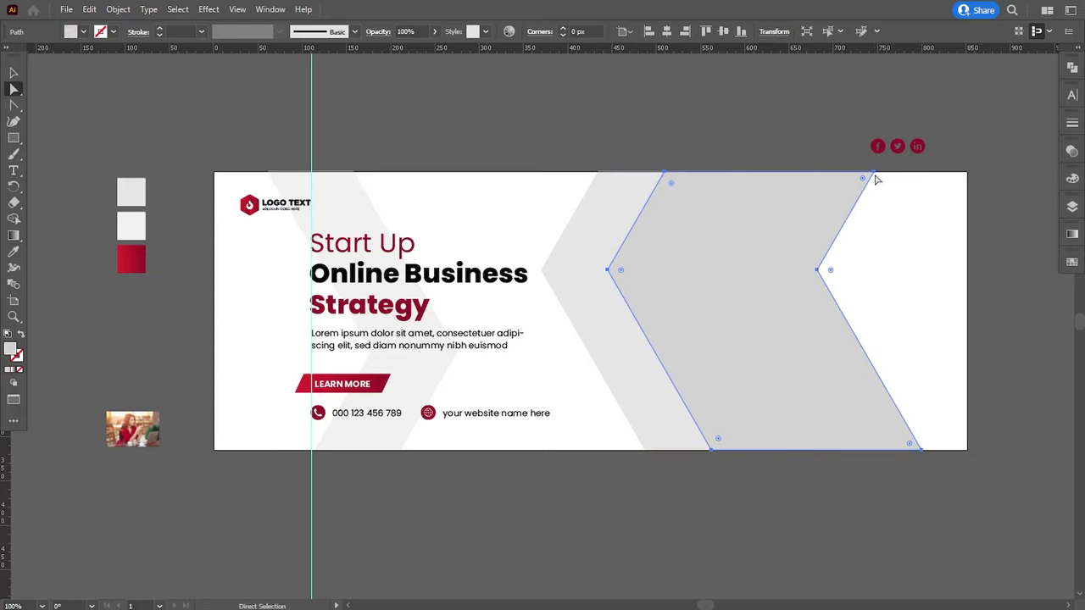
{"action": "left_click", "coordinate": [872, 174]}
{"action": "left_click", "coordinate": [817, 270], "text": "shift"}
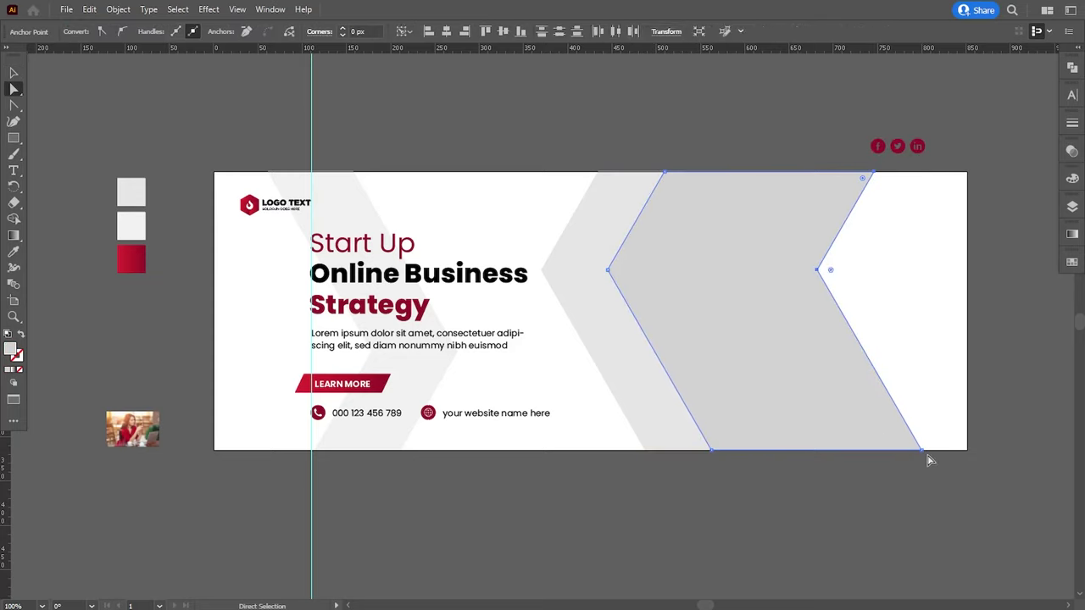
{"action": "left_click", "coordinate": [921, 450], "text": "shift"}
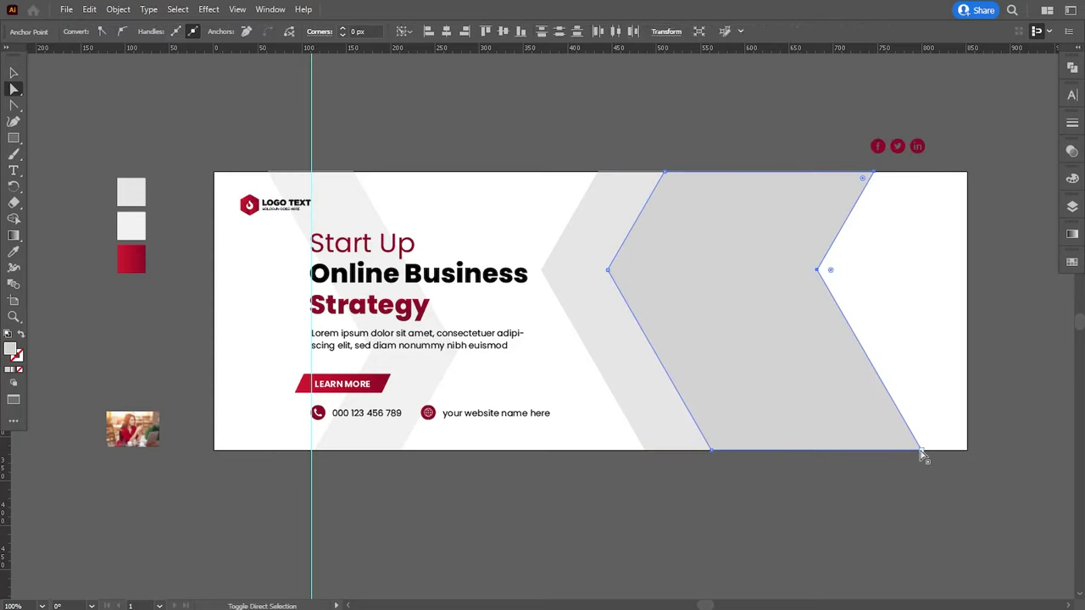
{"action": "left_click", "coordinate": [888, 498]}
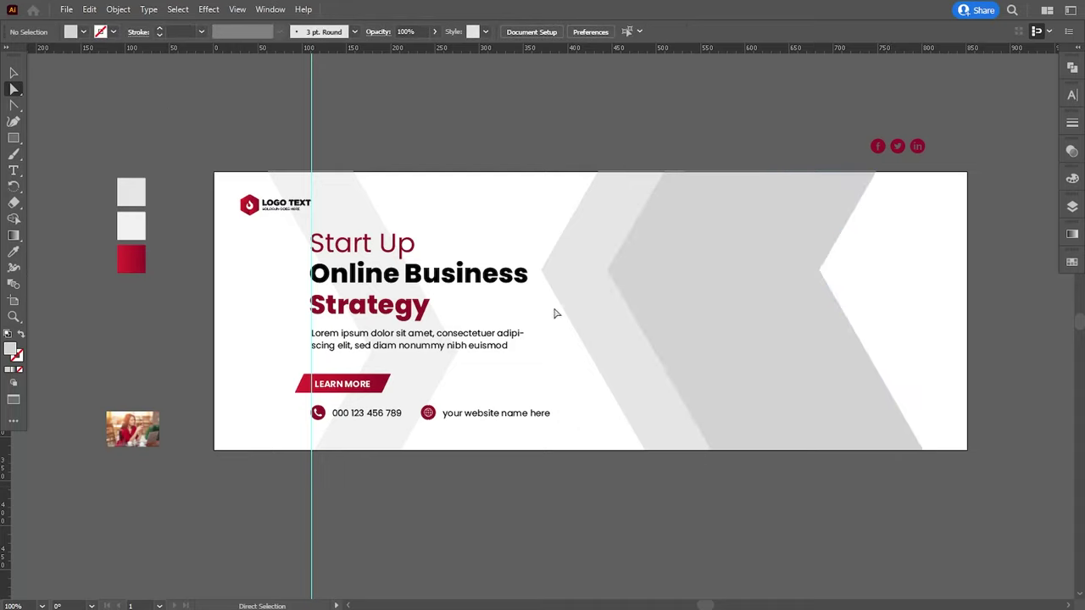
{"action": "left_click", "coordinate": [611, 318]}
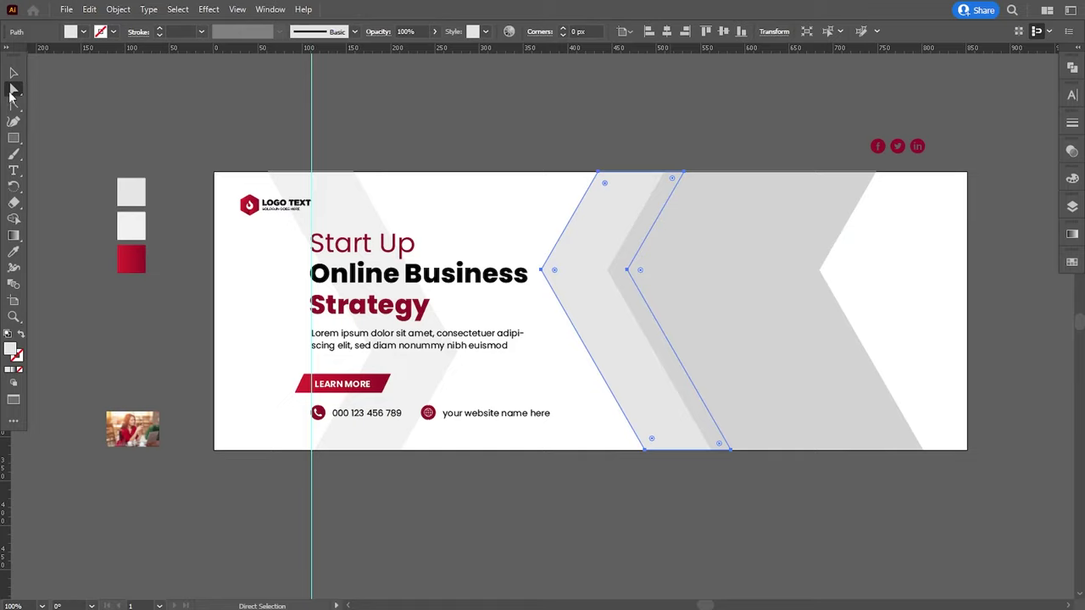
- Draw a rectangle over the banner's right side and slant its left edge
{"action": "left_click", "coordinate": [13, 138]}
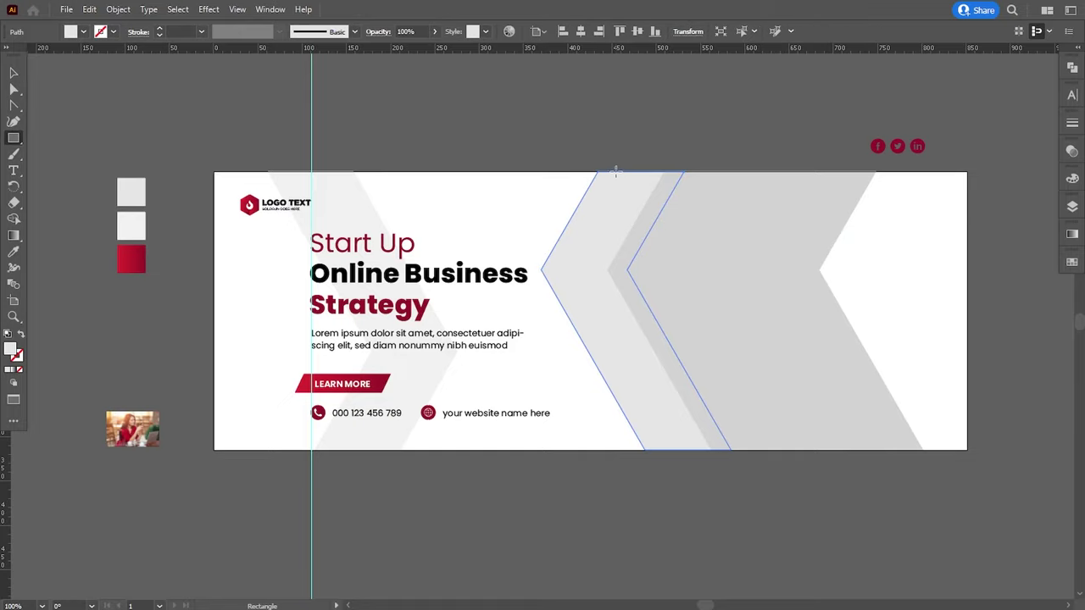
{"action": "left_click_drag", "start_coordinate": [615, 171], "coordinate": [967, 451]}
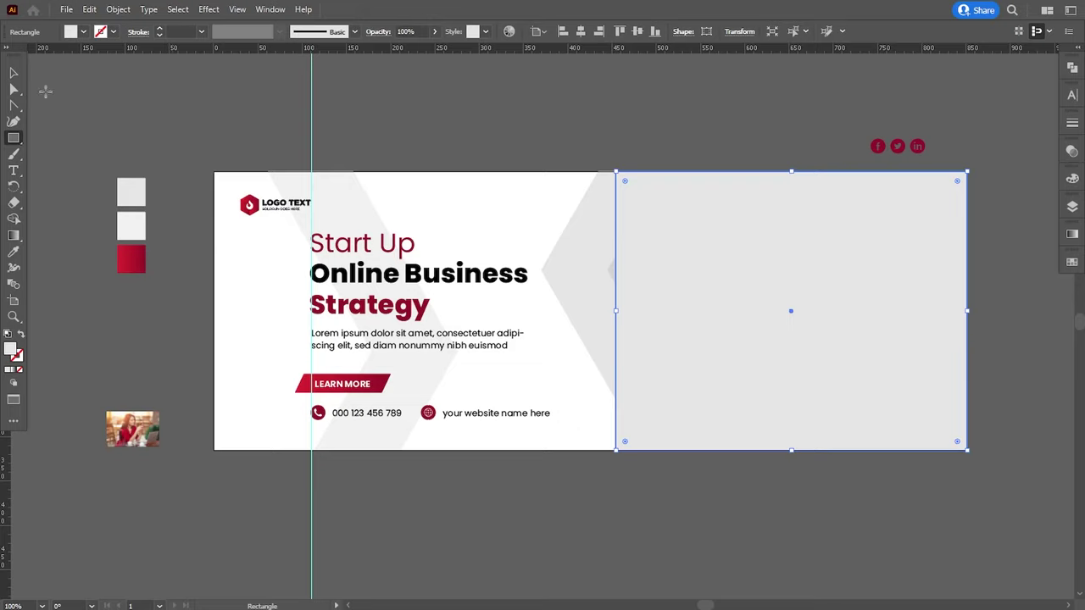
{"action": "left_click", "coordinate": [14, 88]}
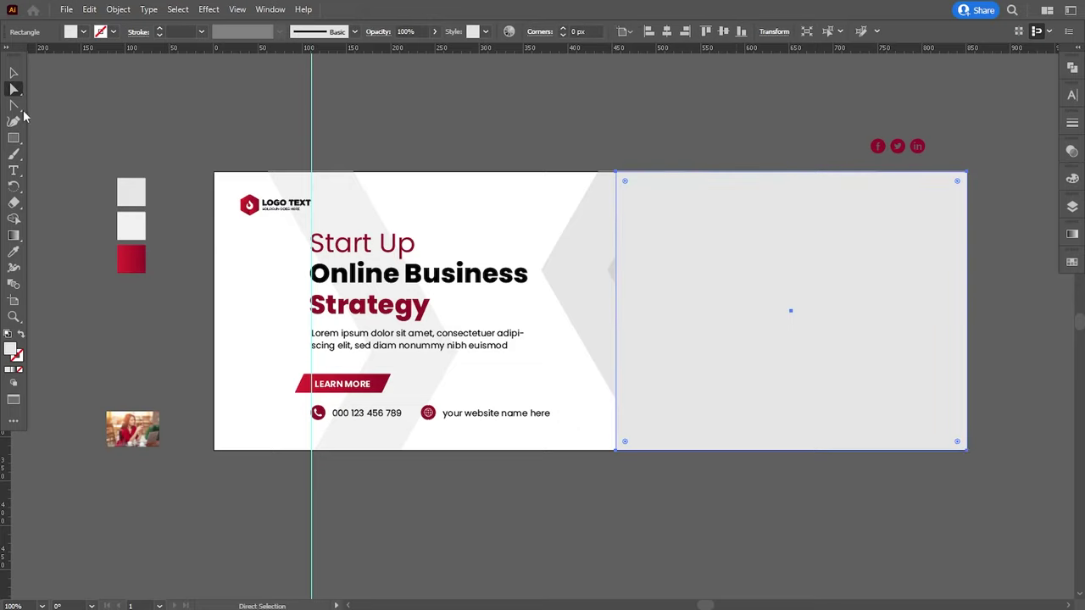
{"action": "left_click", "coordinate": [619, 457]}
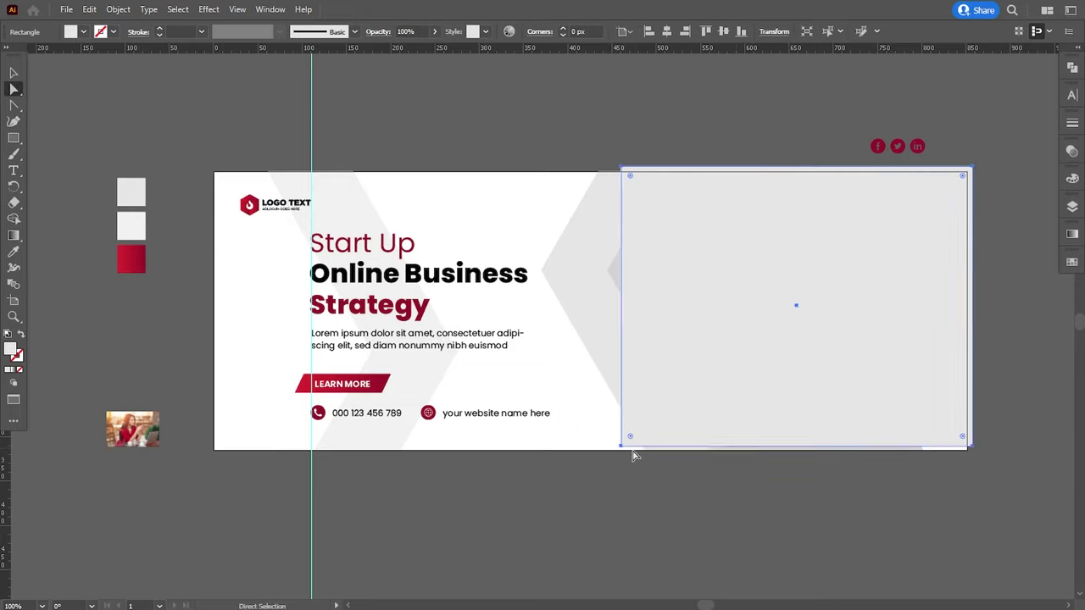
{"action": "left_click_drag", "start_coordinate": [617, 451], "coordinate": [655, 453]}
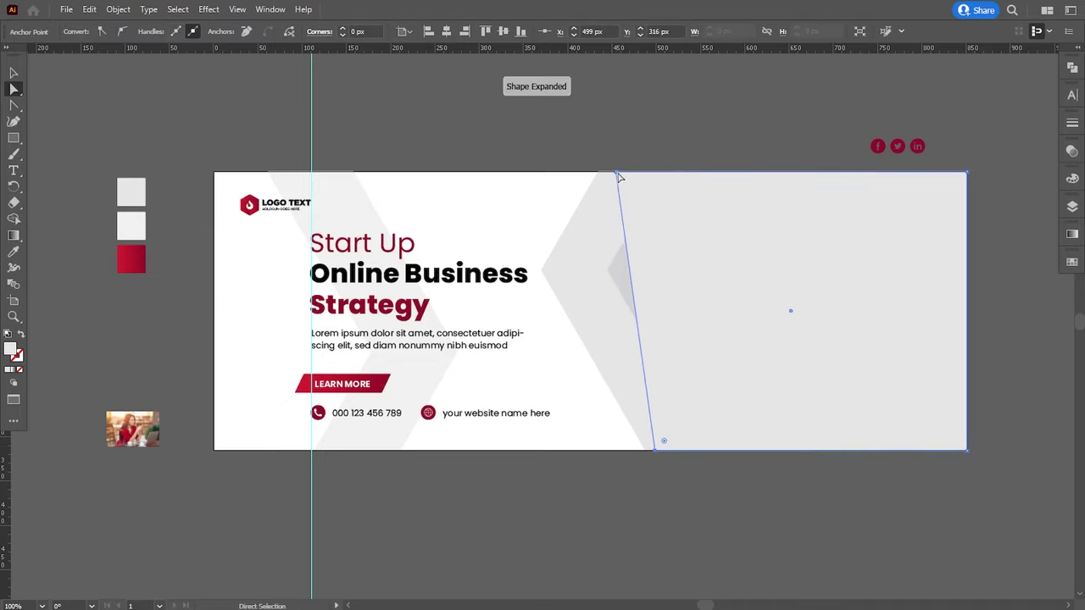
{"action": "left_click_drag", "start_coordinate": [617, 173], "coordinate": [604, 175]}
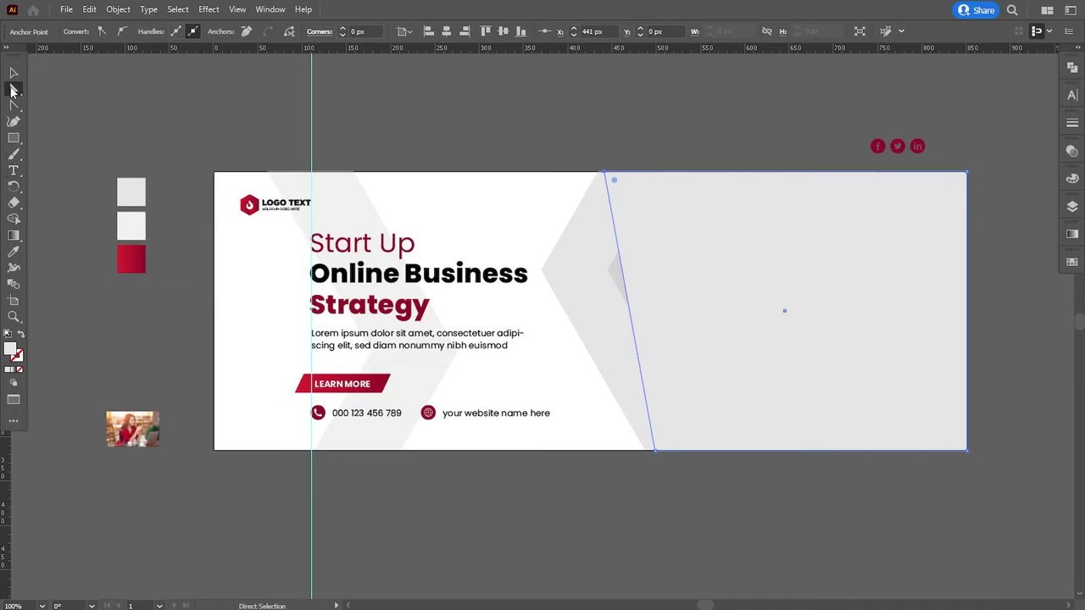
{"action": "key", "text": "v"}
- Add a point on the slanted left edge and pull it left into a chevron point
{"action": "left_click", "coordinate": [13, 122]}
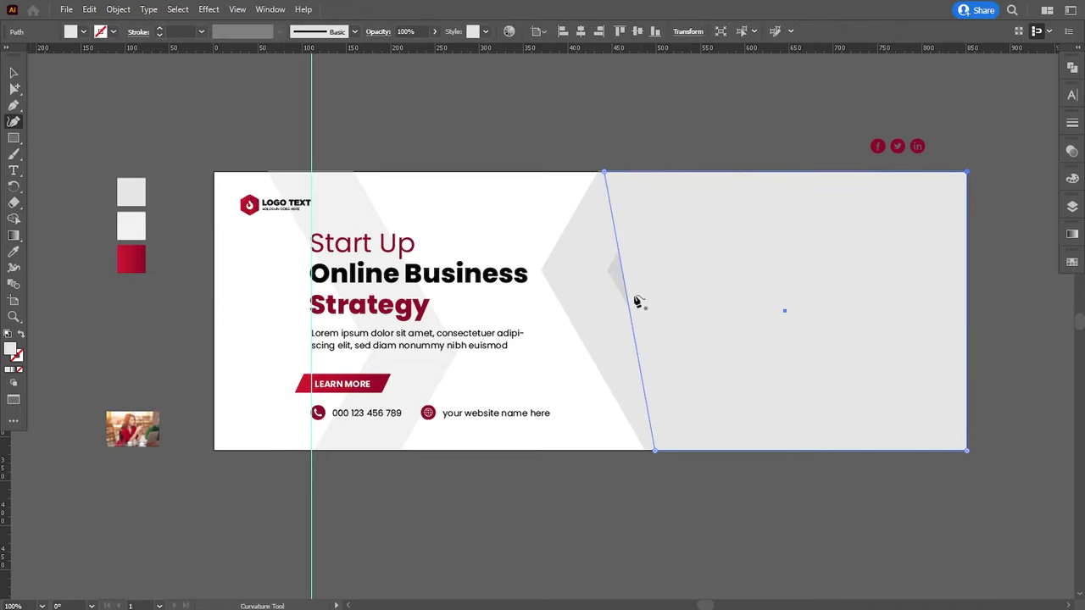
{"action": "left_click", "coordinate": [625, 296]}
{"action": "left_click", "coordinate": [14, 88]}
{"action": "left_click", "coordinate": [59, 88]}
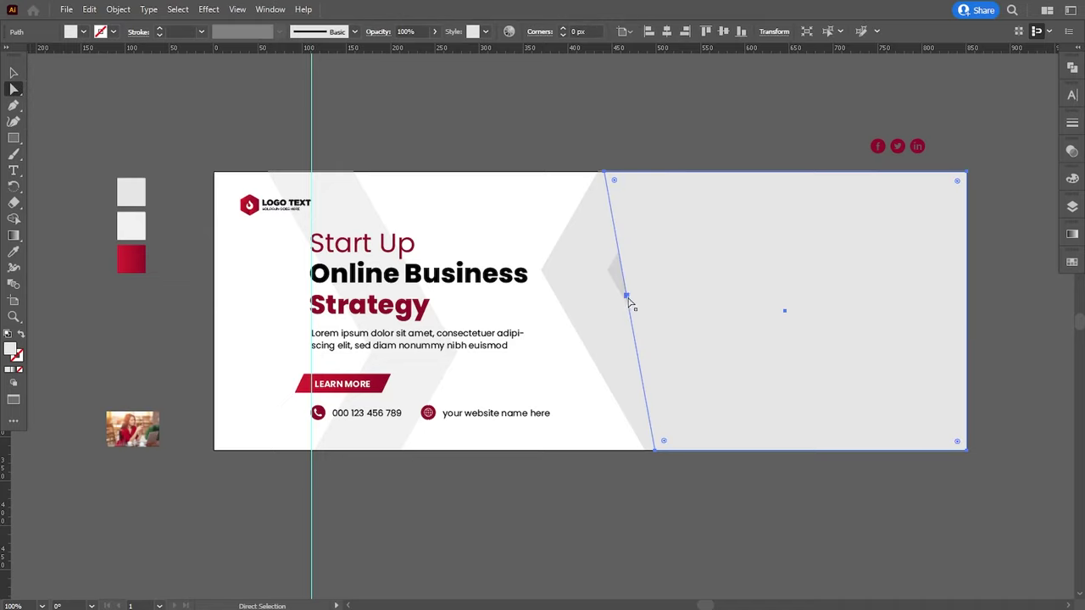
{"action": "left_click_drag", "start_coordinate": [627, 297], "coordinate": [590, 294]}
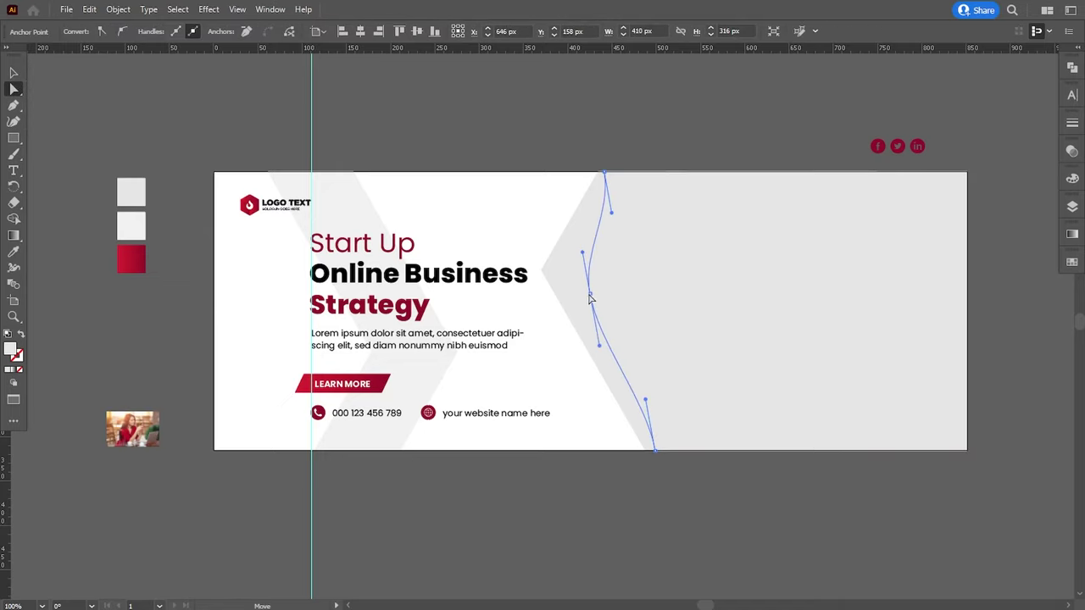
- Unite the grey panel with the chevron into one path using Pathfinder
{"action": "key", "text": "v"}
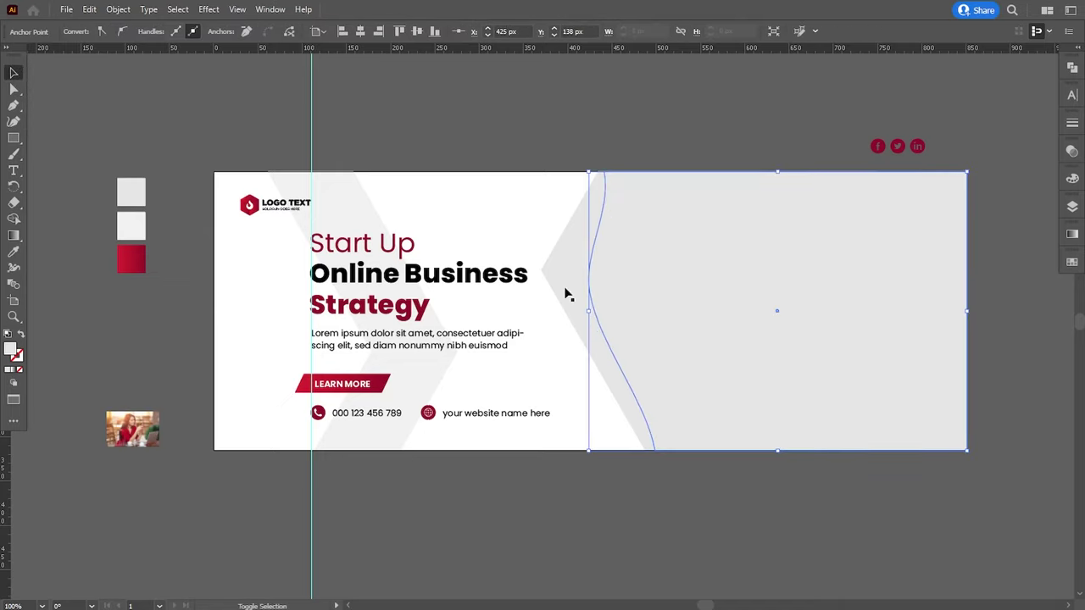
{"action": "left_click", "coordinate": [568, 294], "text": "shift"}
{"action": "left_click", "coordinate": [1072, 67]}
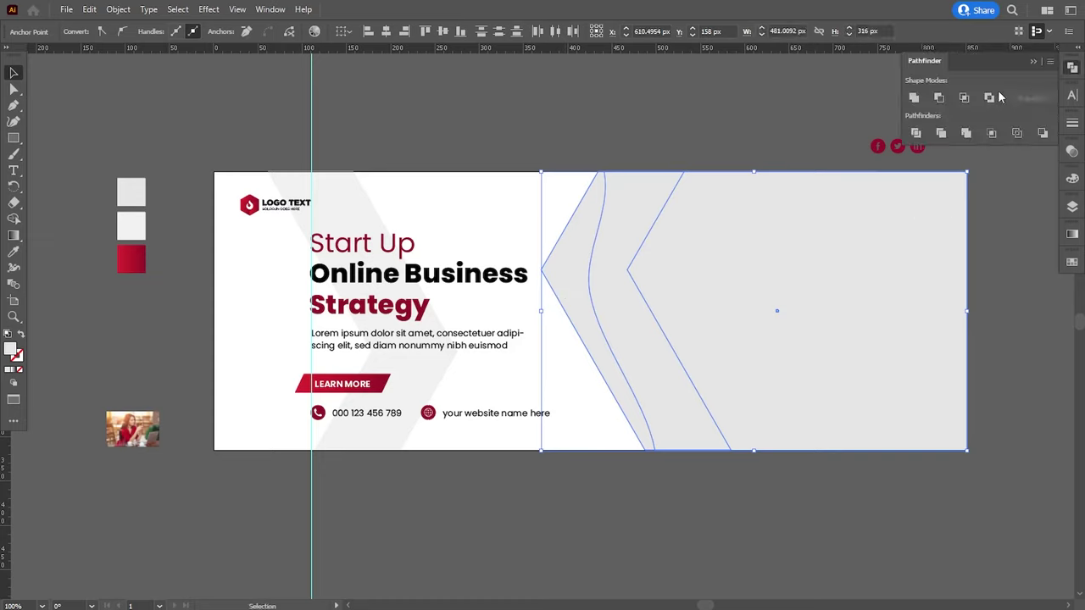
{"action": "left_click", "coordinate": [915, 99]}
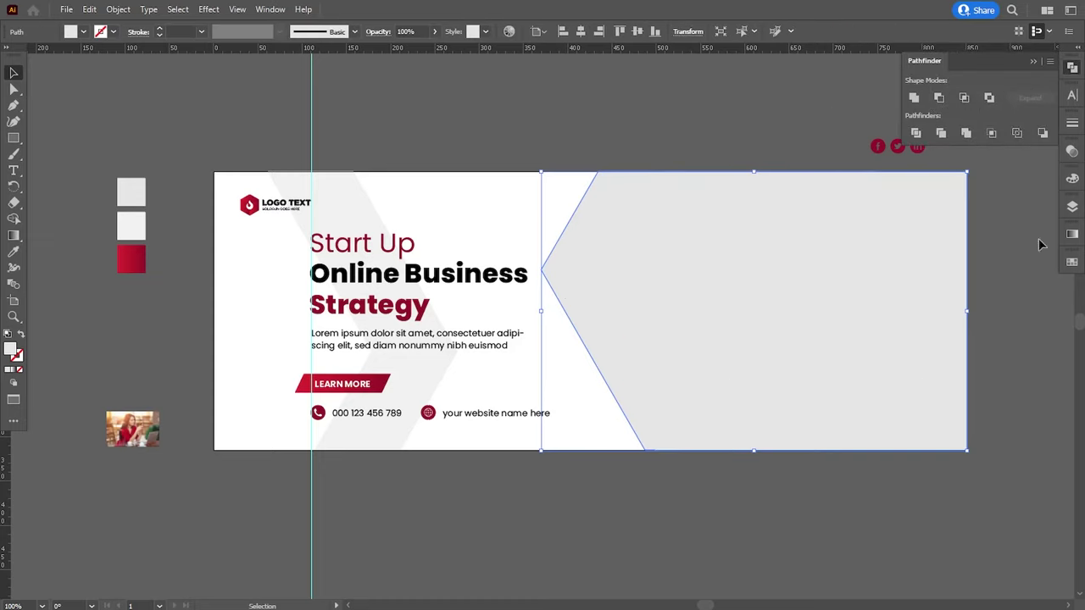
{"action": "left_click", "coordinate": [1072, 208]}
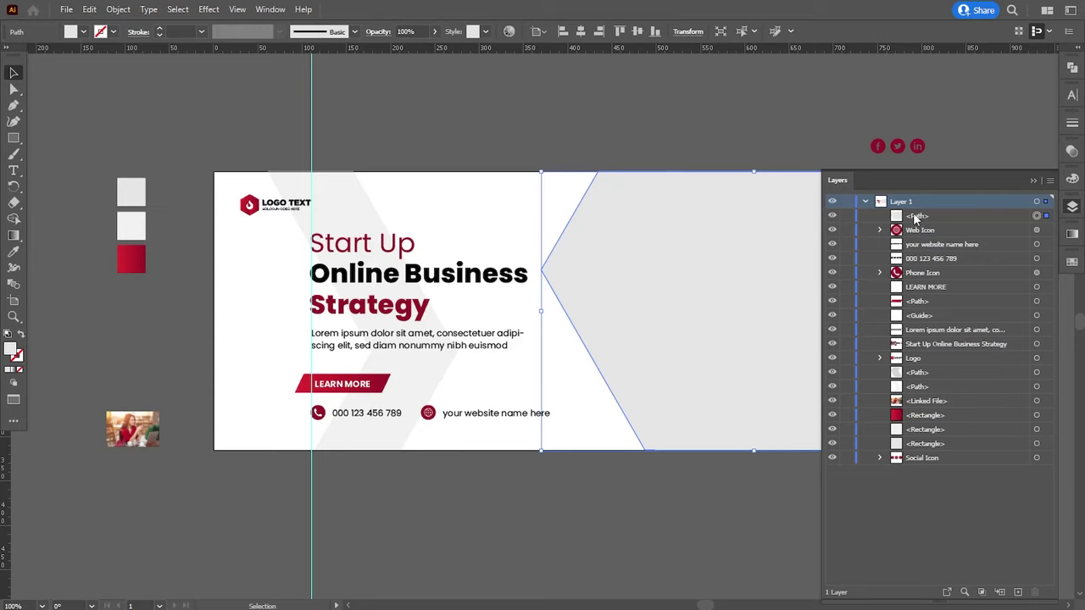
- Move the merged grey path below Logo in the Layers panel
{"action": "left_click_drag", "start_coordinate": [916, 219], "coordinate": [920, 373]}
{"action": "left_click", "coordinate": [658, 521]}
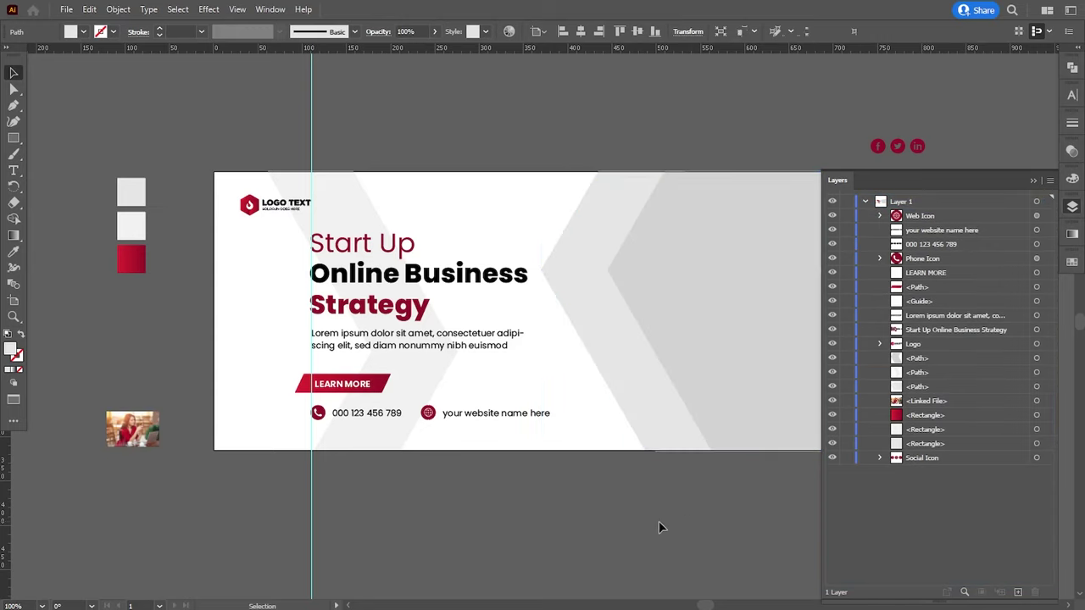
{"action": "scroll", "coordinate": [659, 527], "scroll_direction": "right", "scroll_amount": 3}
{"action": "scroll", "coordinate": [535, 504], "scroll_direction": "right", "scroll_amount": 2}
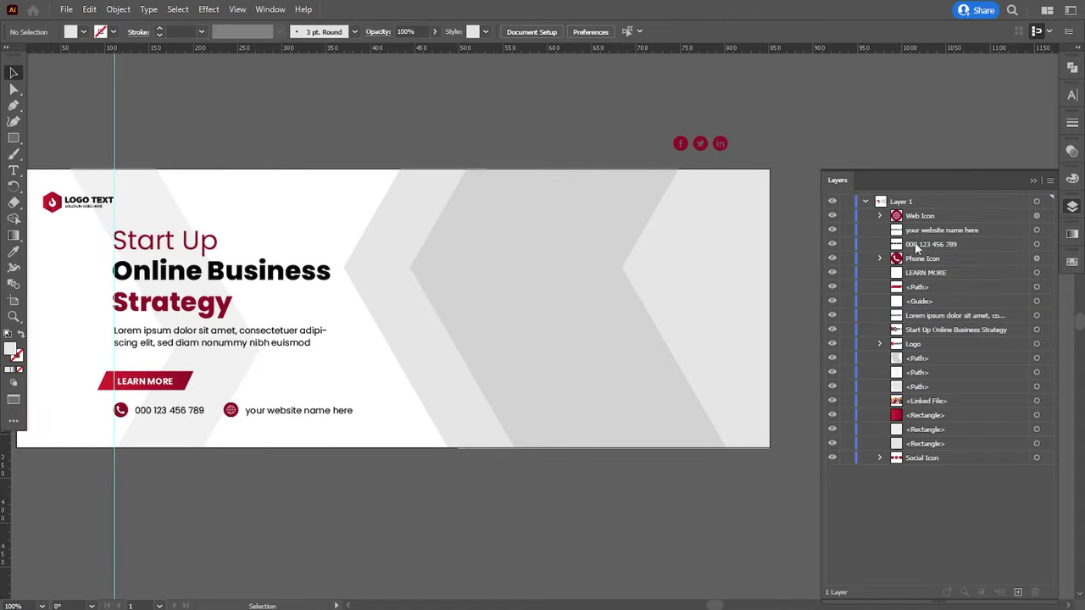
{"action": "left_click", "coordinate": [1033, 180]}
- Place the social icons in the banner's top-right corner and bring them to front
{"action": "mouse_move", "coordinate": [688, 285]}
{"action": "left_mouse_down"}
{"action": "mouse_move", "coordinate": [812, 294]}
{"action": "mouse_move", "coordinate": [673, 315]}
{"action": "left_mouse_up"}
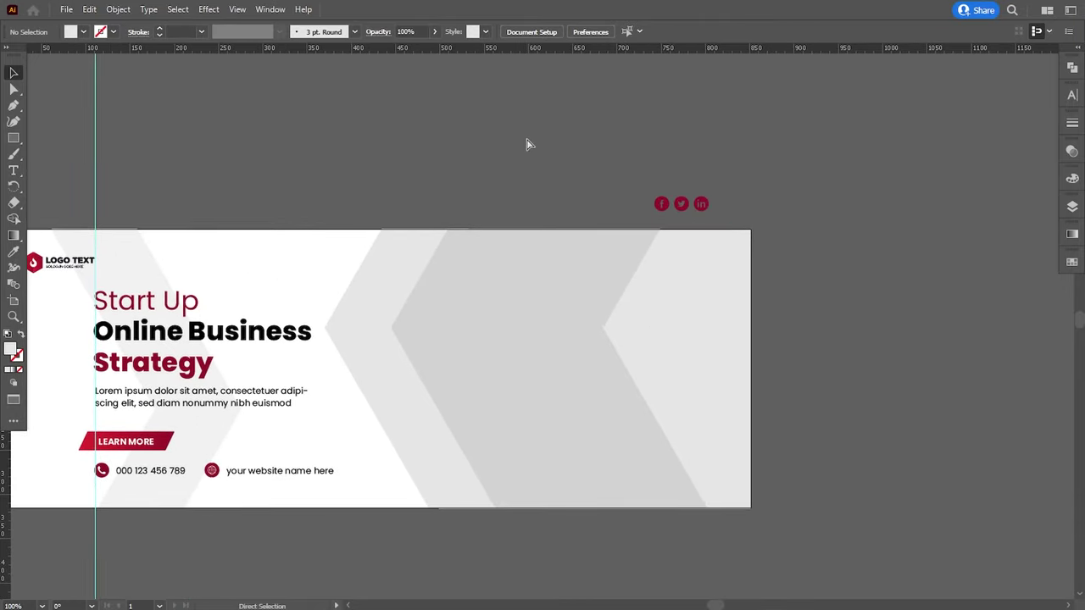
{"action": "key", "text": "ctrl+plus"}
{"action": "key", "text": "v"}
{"action": "mouse_move", "coordinate": [847, 172]}
{"action": "left_mouse_down"}
{"action": "mouse_move", "coordinate": [756, 158]}
{"action": "mouse_move", "coordinate": [767, 222]}
{"action": "left_mouse_up"}
{"action": "right_click", "coordinate": [779, 231]}
{"action": "mouse_move", "coordinate": [815, 392]}
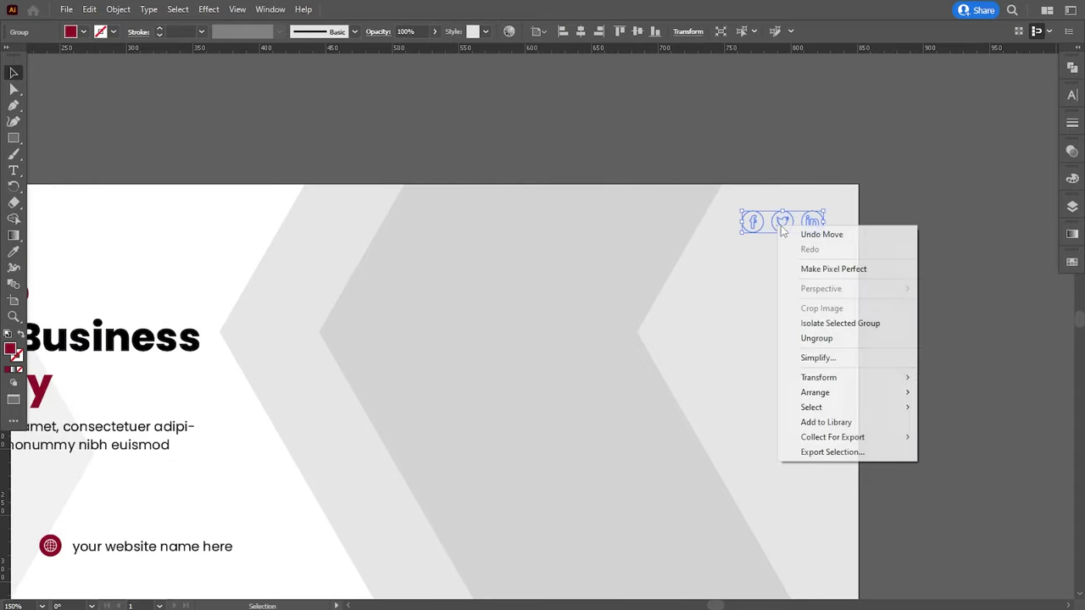
{"action": "left_click", "coordinate": [736, 392]}
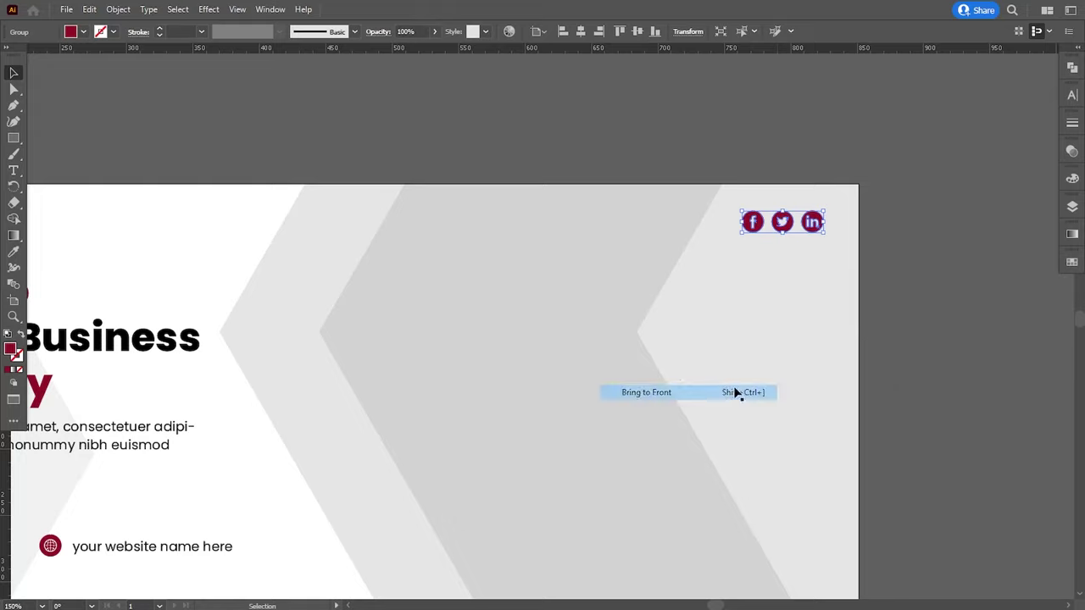
{"action": "key", "text": "Right"}
{"action": "key", "text": "Right"}
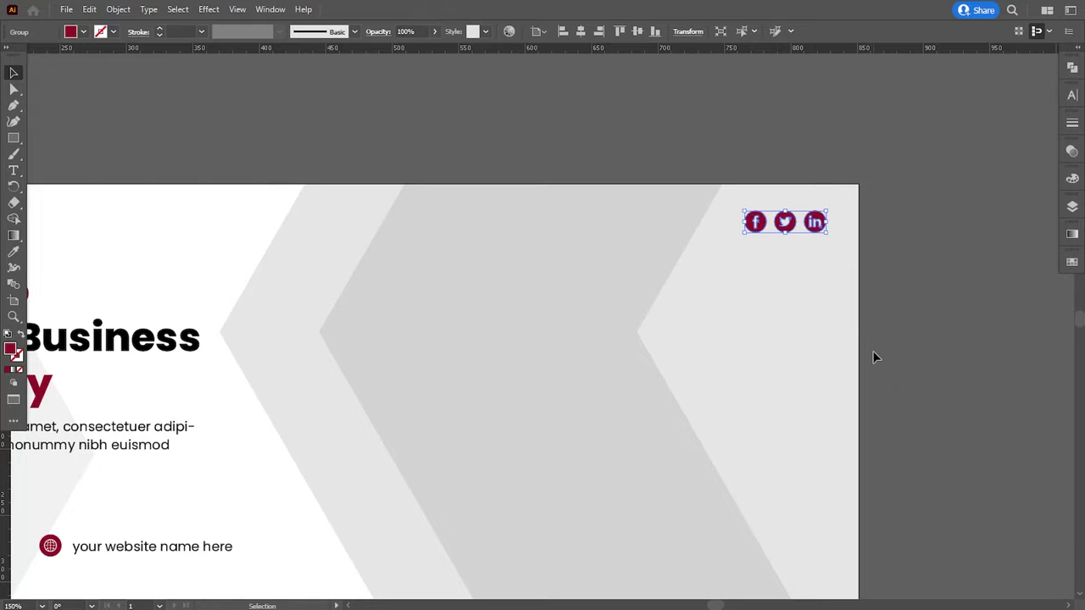
- Nudge the social icons right and pen-draw a slanted red stripe from the top edge
{"action": "key", "text": "Right"}
{"action": "key", "text": "Right"}
{"action": "key", "text": "Right"}
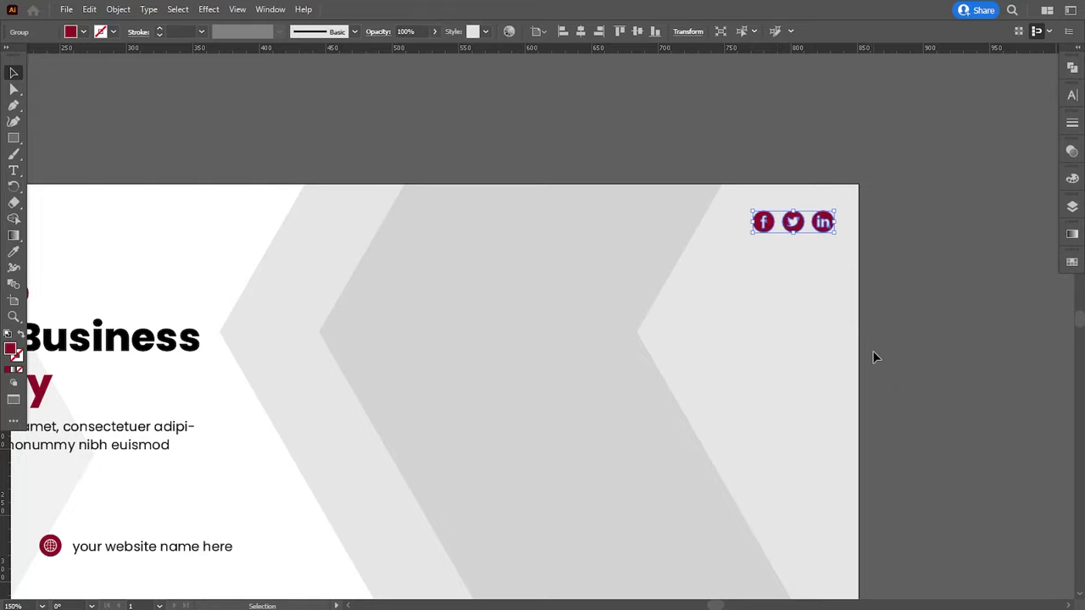
{"action": "key", "text": "Right"}
{"action": "key", "text": "Right"}
{"action": "left_click", "coordinate": [890, 348]}
{"action": "left_click", "coordinate": [13, 101]}
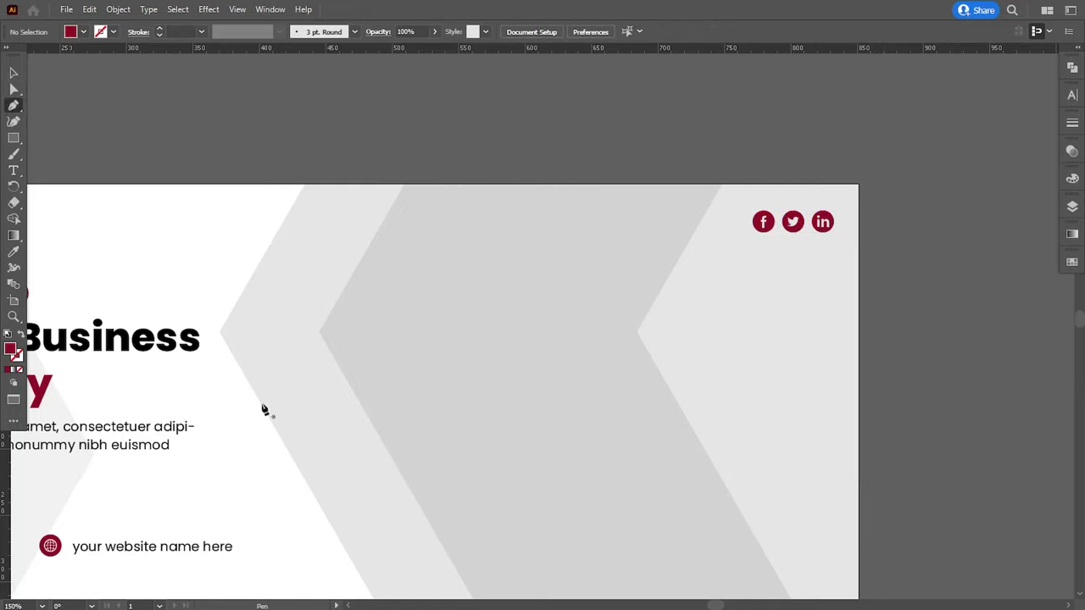
{"action": "left_click", "coordinate": [720, 185]}
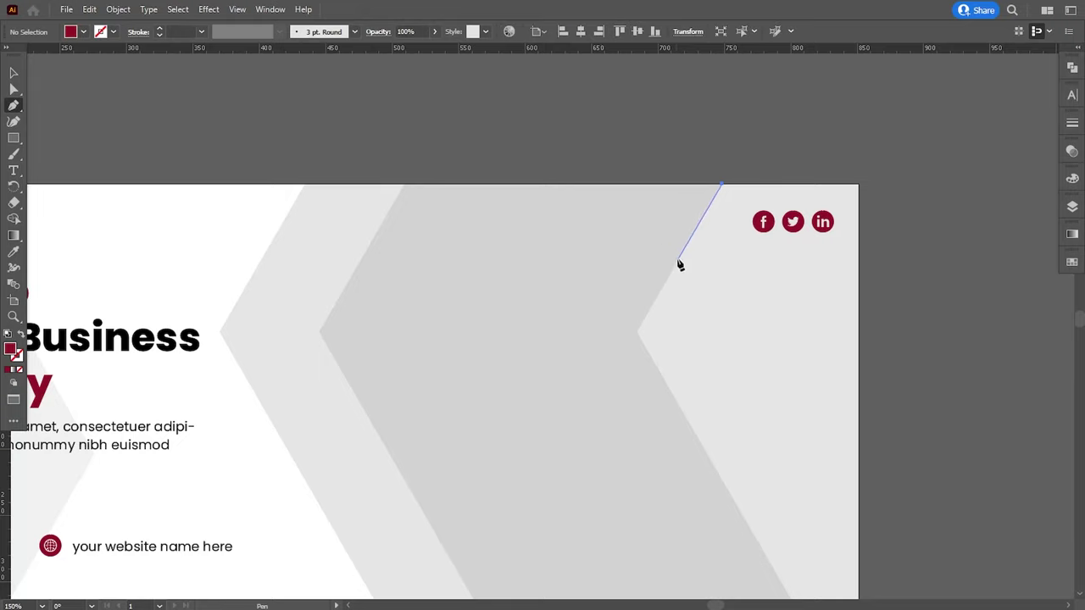
{"action": "left_click", "coordinate": [678, 261]}
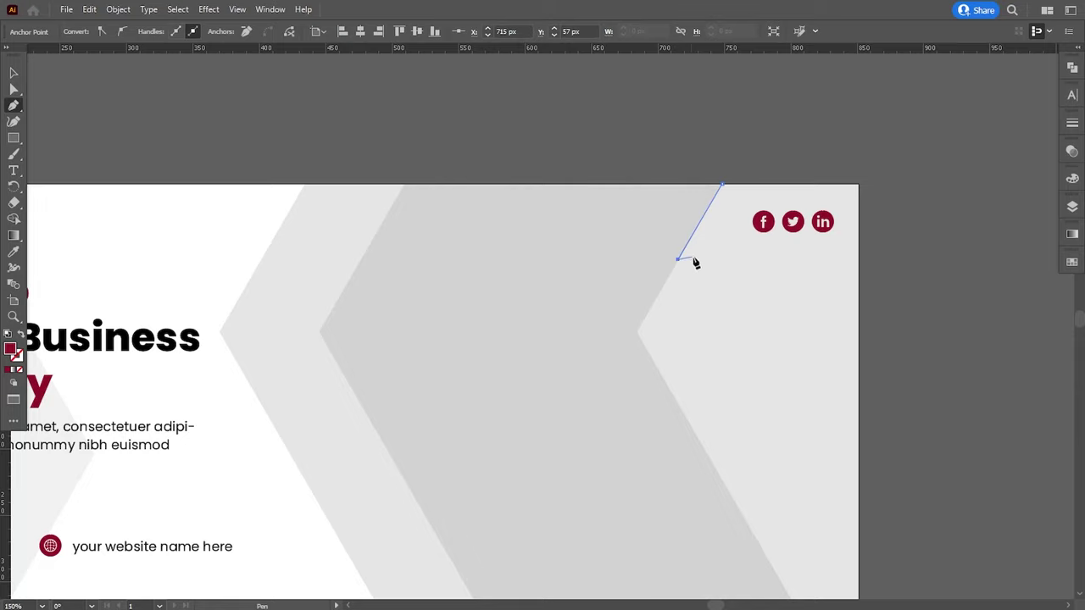
{"action": "left_click", "coordinate": [692, 258]}
{"action": "left_click", "coordinate": [729, 186]}
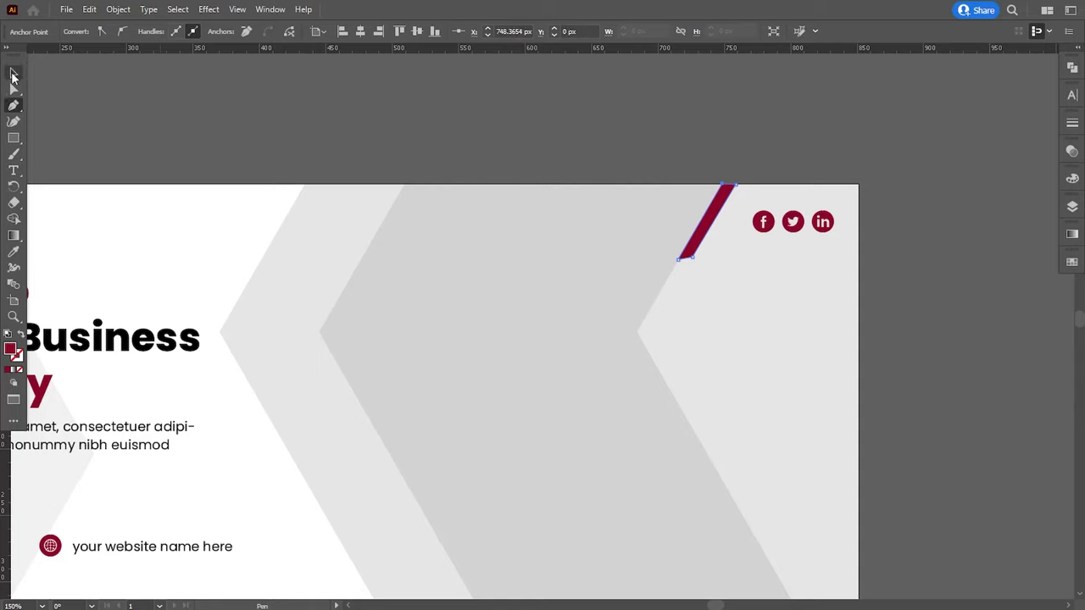
- Adjust the red stripe's lower corner anchors with Direct Selection
{"action": "left_click", "coordinate": [13, 74]}
{"action": "left_click", "coordinate": [114, 116]}
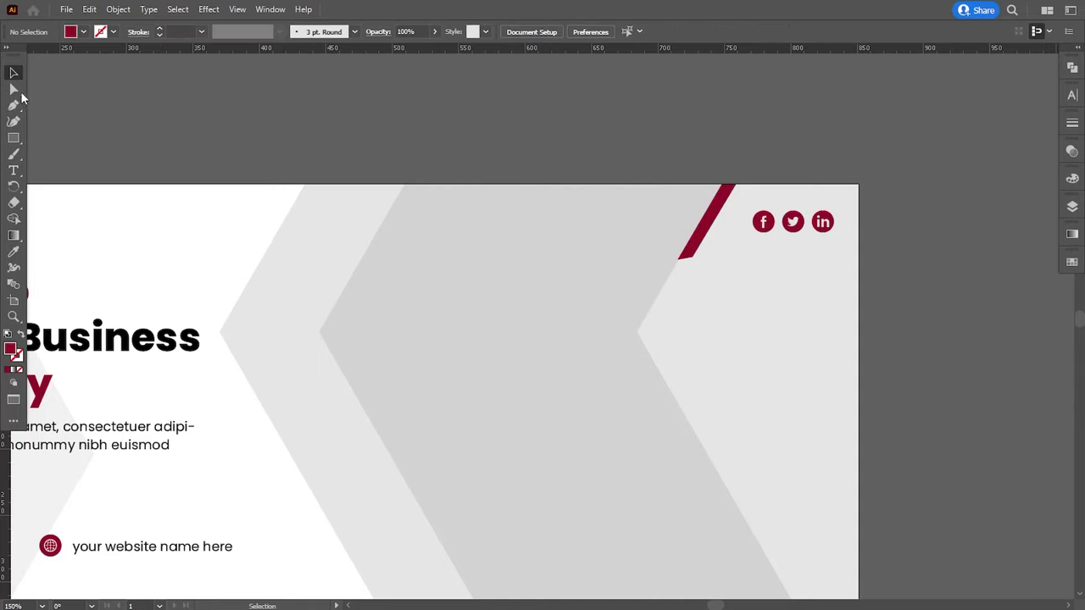
{"action": "left_click", "coordinate": [14, 89]}
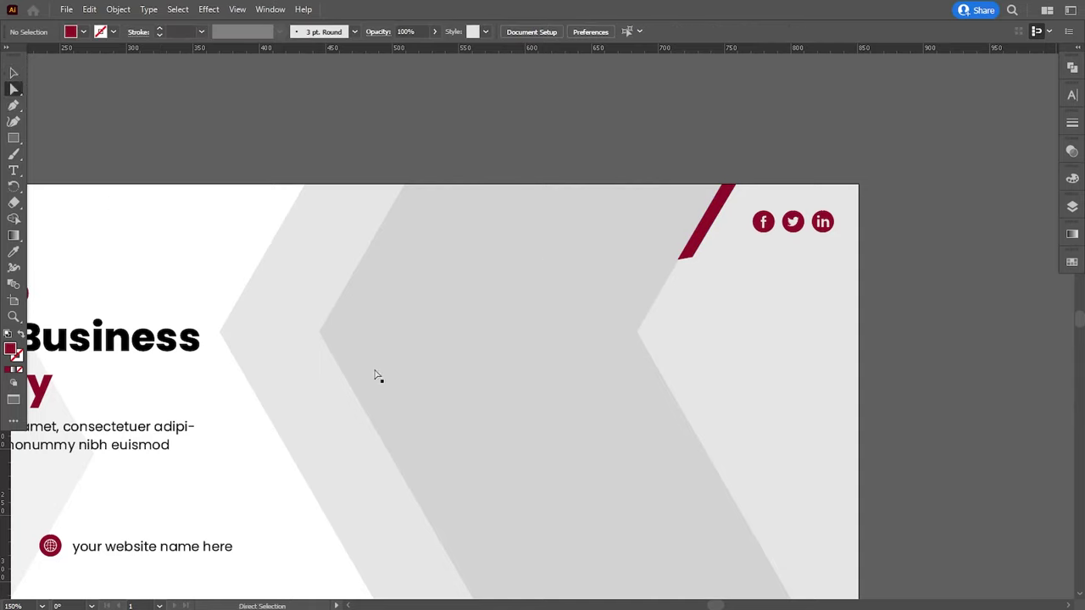
{"action": "left_click", "coordinate": [690, 260]}
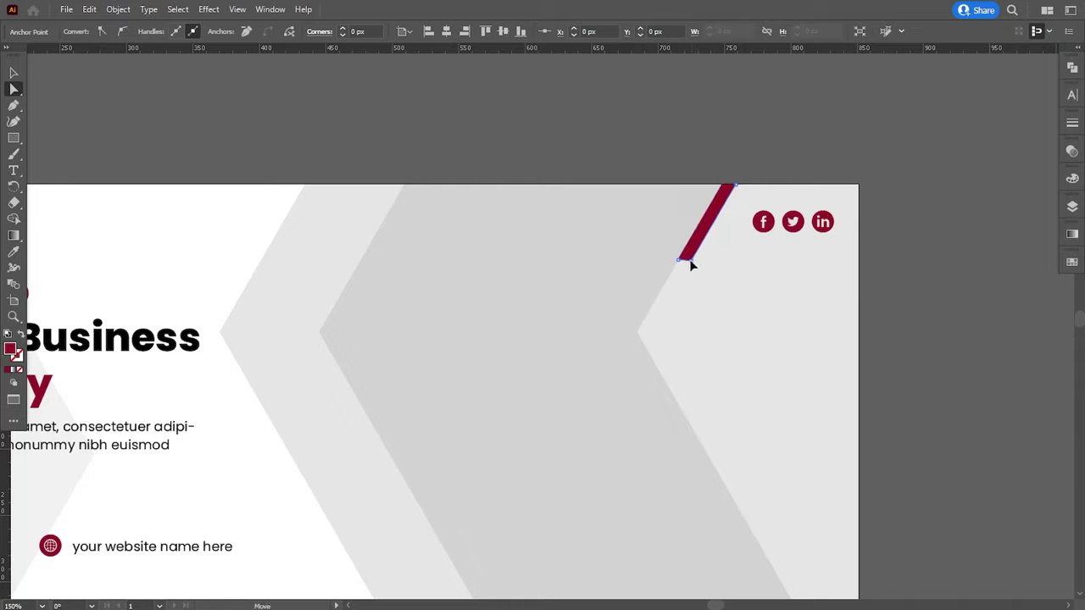
{"action": "left_click", "coordinate": [691, 263]}
{"action": "left_click", "coordinate": [693, 258]}
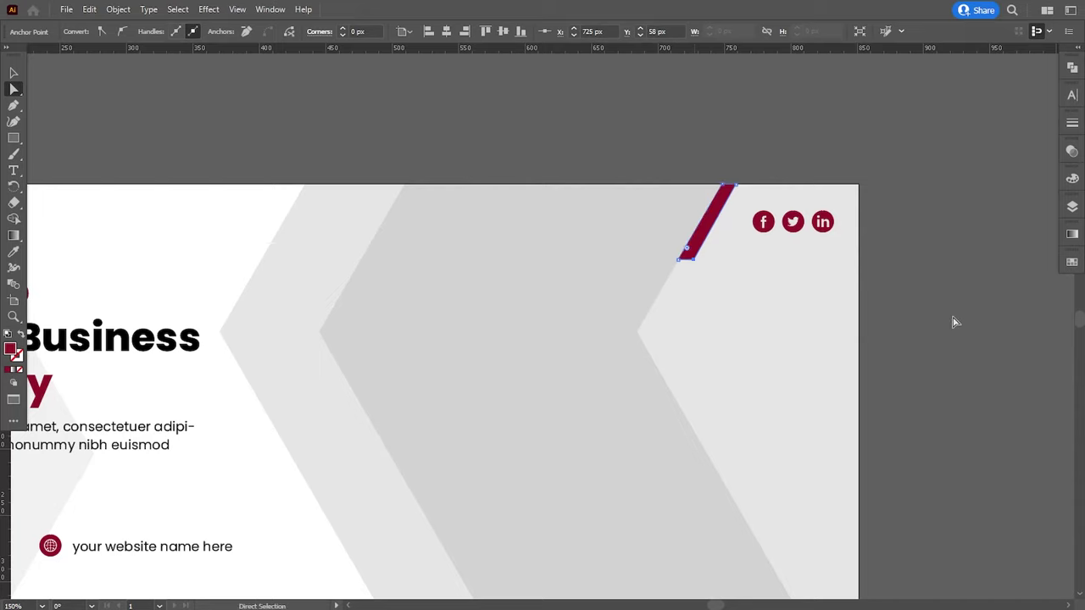
{"action": "mouse_move", "coordinate": [277, 372]}
{"action": "left_mouse_down"}
{"action": "mouse_move", "coordinate": [338, 328]}
{"action": "mouse_move", "coordinate": [551, 341]}
{"action": "left_mouse_up"}
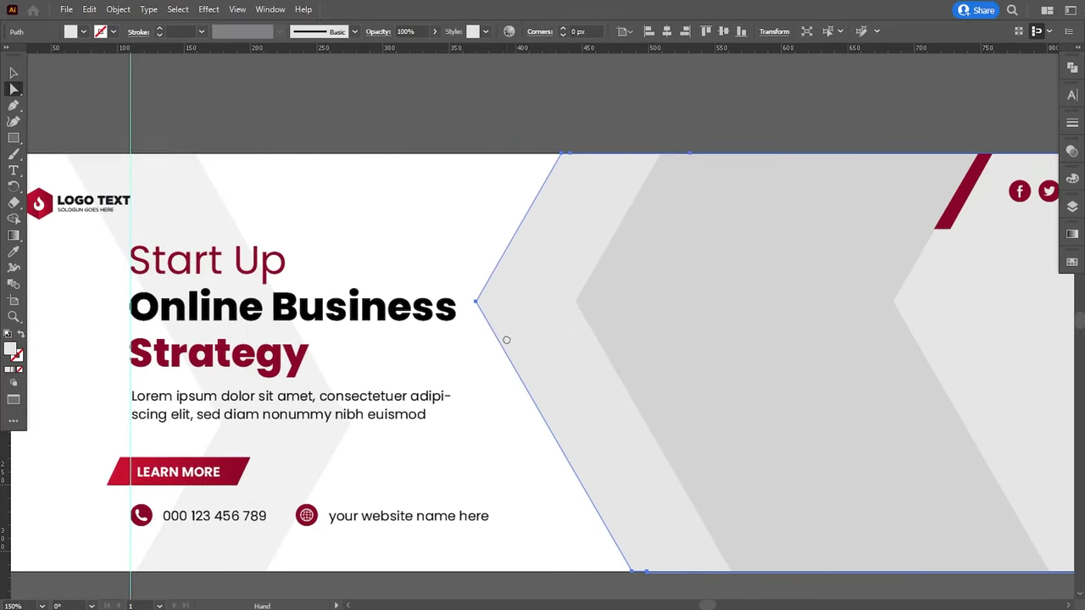
- Select the left grey band and drag a copy of it further left
{"action": "left_click", "coordinate": [178, 216]}
{"action": "left_click", "coordinate": [285, 212]}
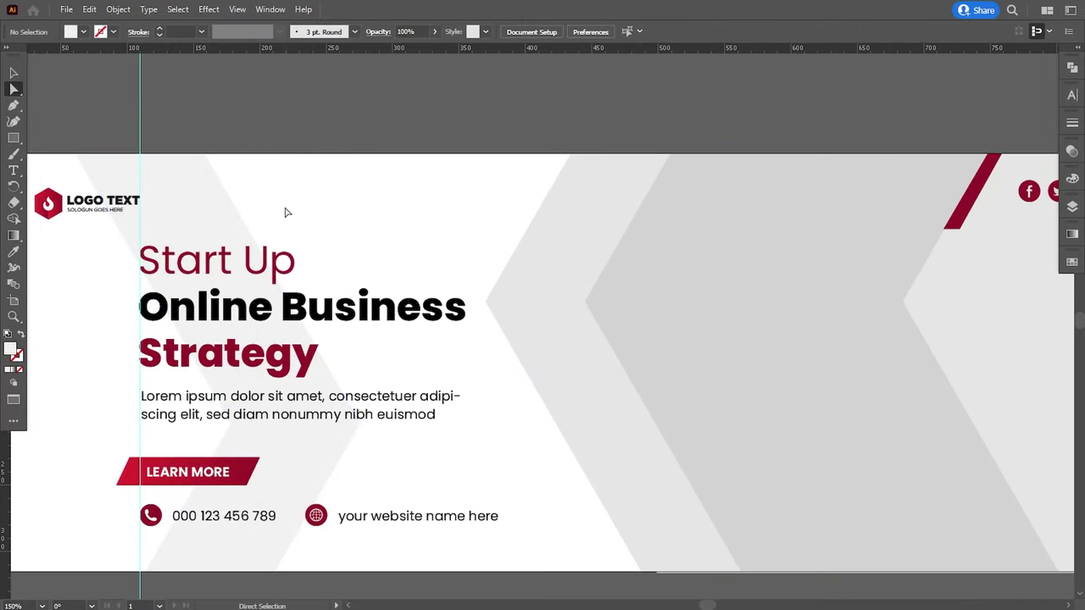
{"action": "key", "text": "ctrl+minus"}
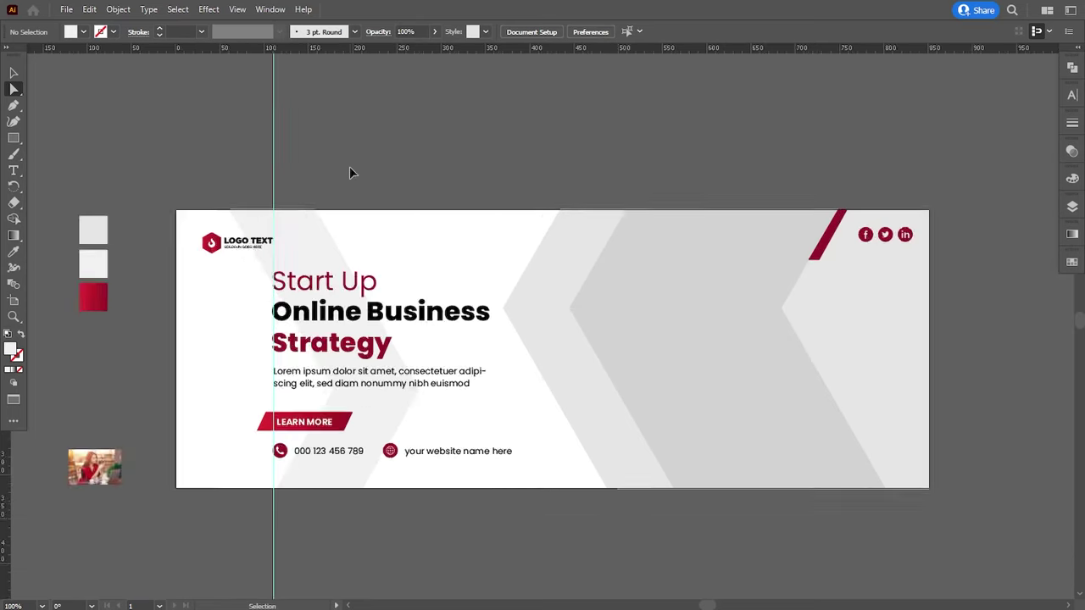
{"action": "key", "text": "ctrl+minus"}
{"action": "key", "text": "ctrl+plus"}
{"action": "key", "text": "ctrl+plus"}
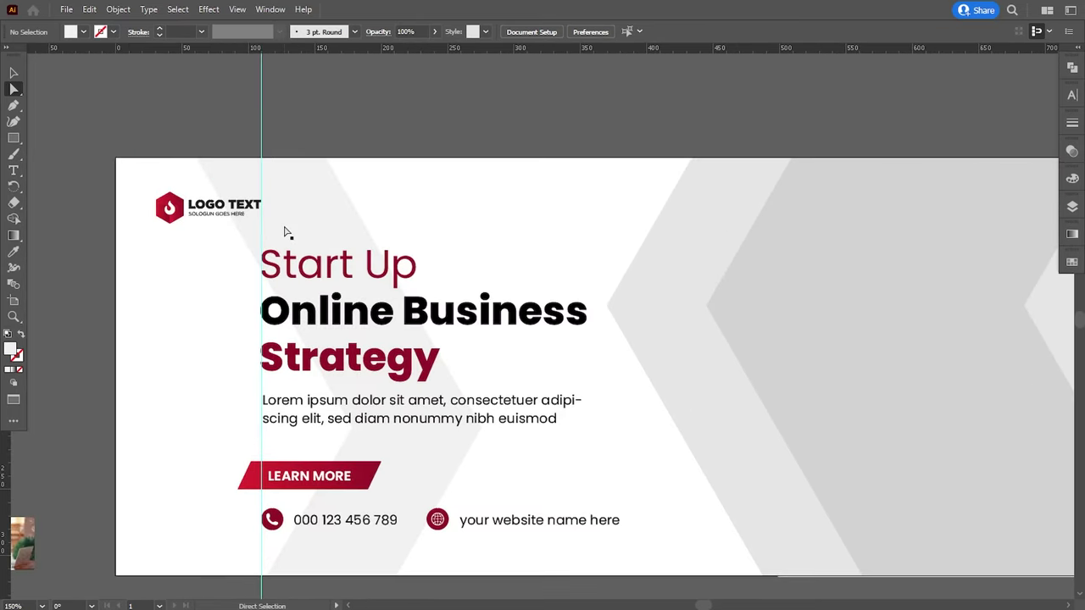
{"action": "left_click", "coordinate": [286, 230]}
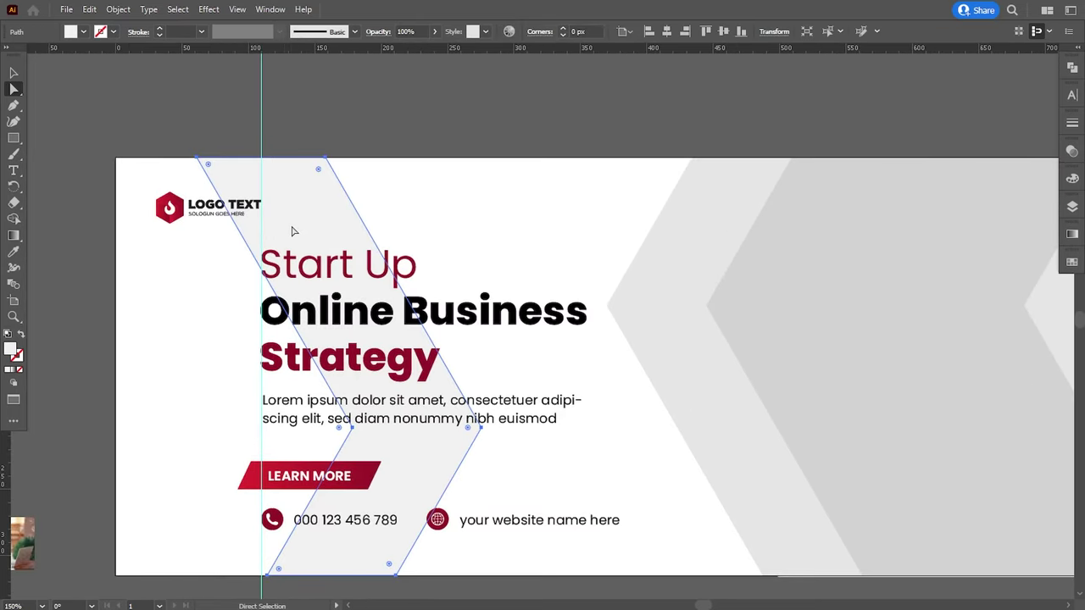
{"action": "left_click_drag", "start_coordinate": [292, 231], "coordinate": [212, 229]}
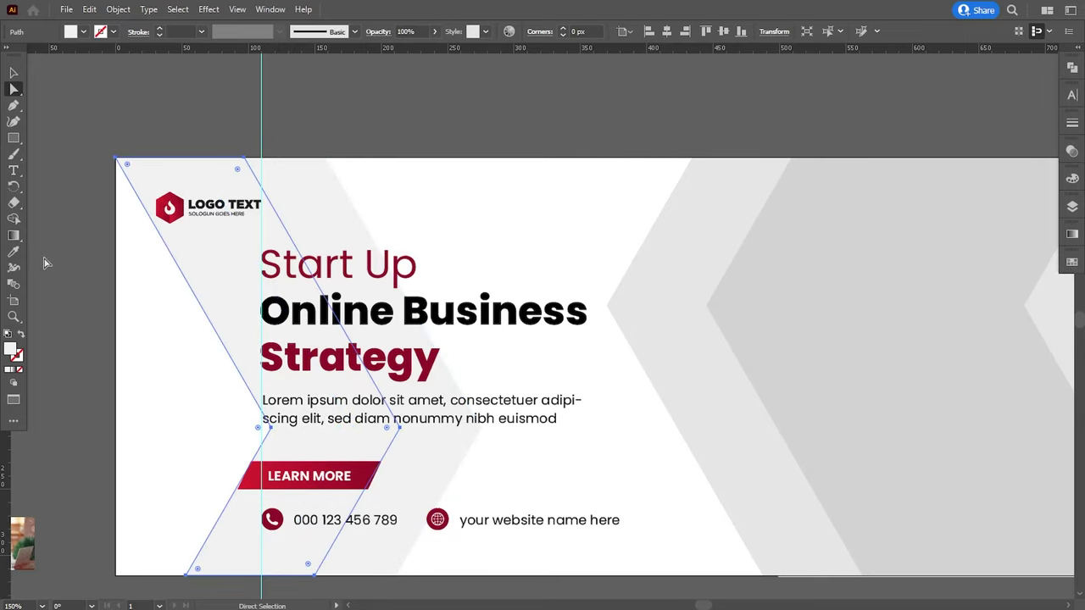
- Give the copied band the swatch's grey with the Eyedropper
{"action": "key", "text": "i"}
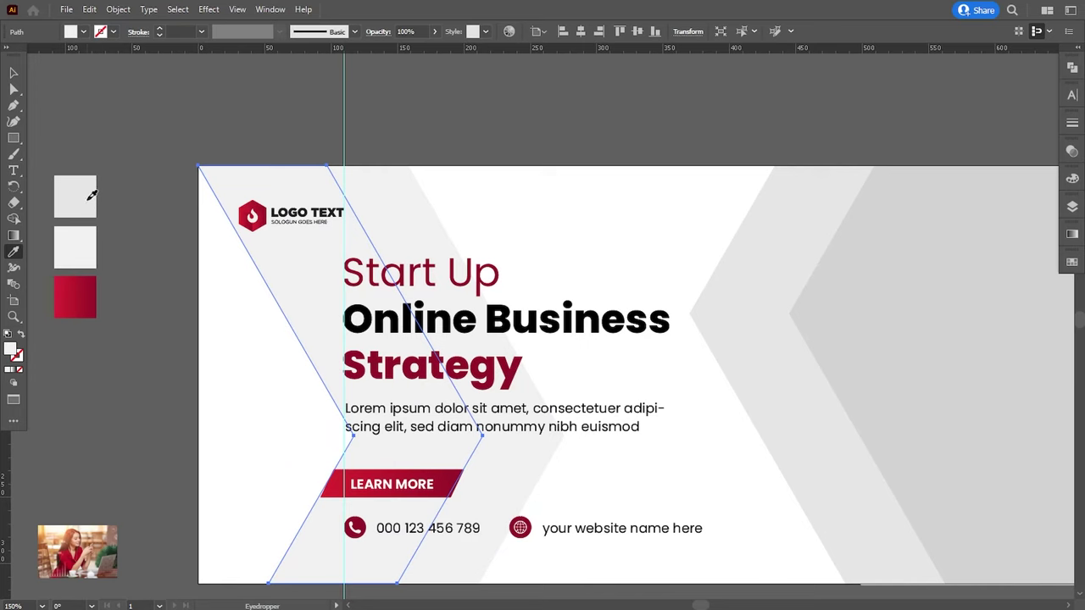
{"action": "left_click", "coordinate": [91, 195]}
{"action": "left_click", "coordinate": [14, 72]}
{"action": "left_click", "coordinate": [161, 233]}
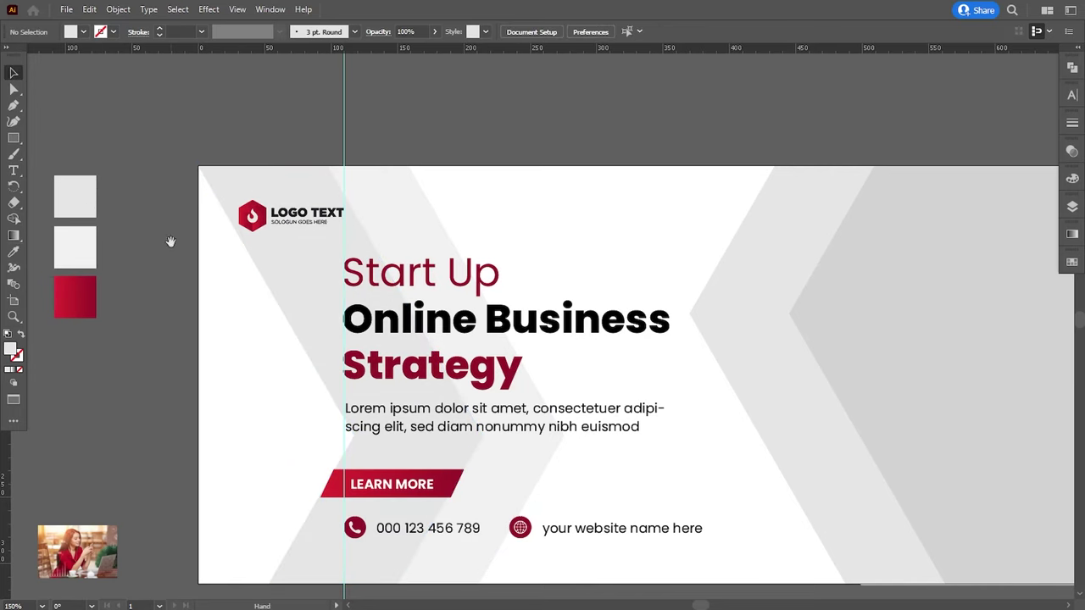
{"action": "left_click_drag", "start_coordinate": [171, 242], "coordinate": [162, 212]}
{"action": "left_click", "coordinate": [404, 193]}
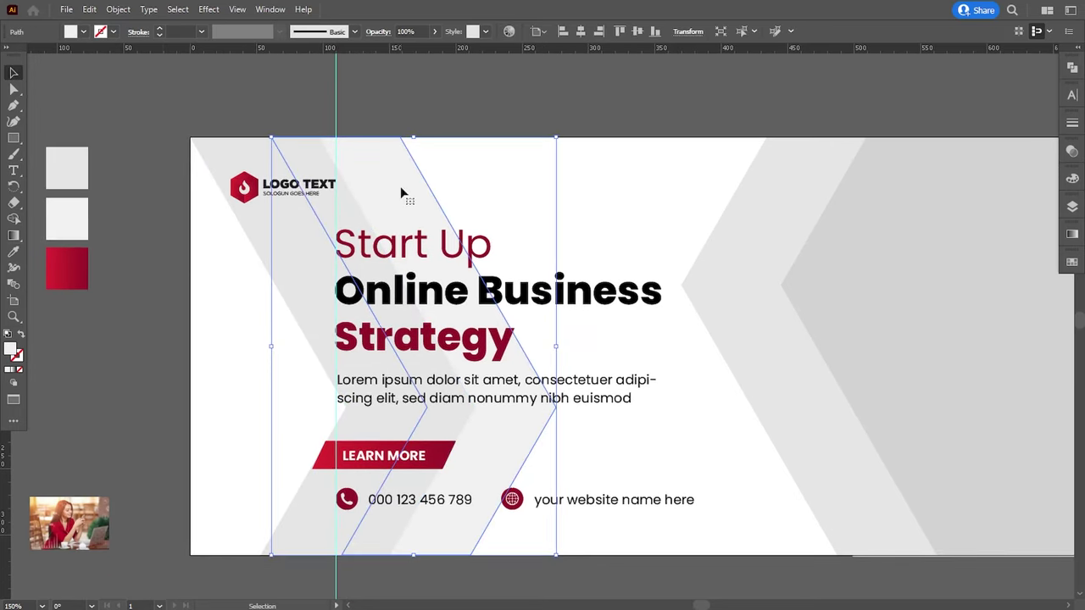
{"action": "left_click", "coordinate": [239, 117]}
{"action": "scroll", "coordinate": [568, 261], "scroll_direction": "right", "scroll_amount": 5}
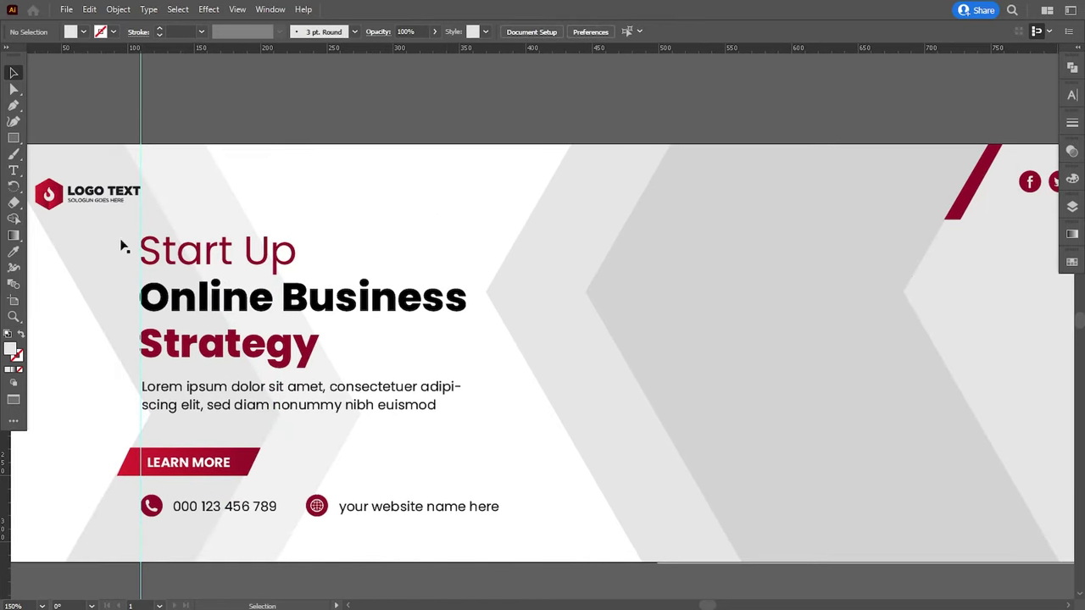
- Copy the chevron to the banner's middle, rotate it to point left and shrink it
{"action": "left_click_drag", "start_coordinate": [106, 238], "coordinate": [566, 225]}
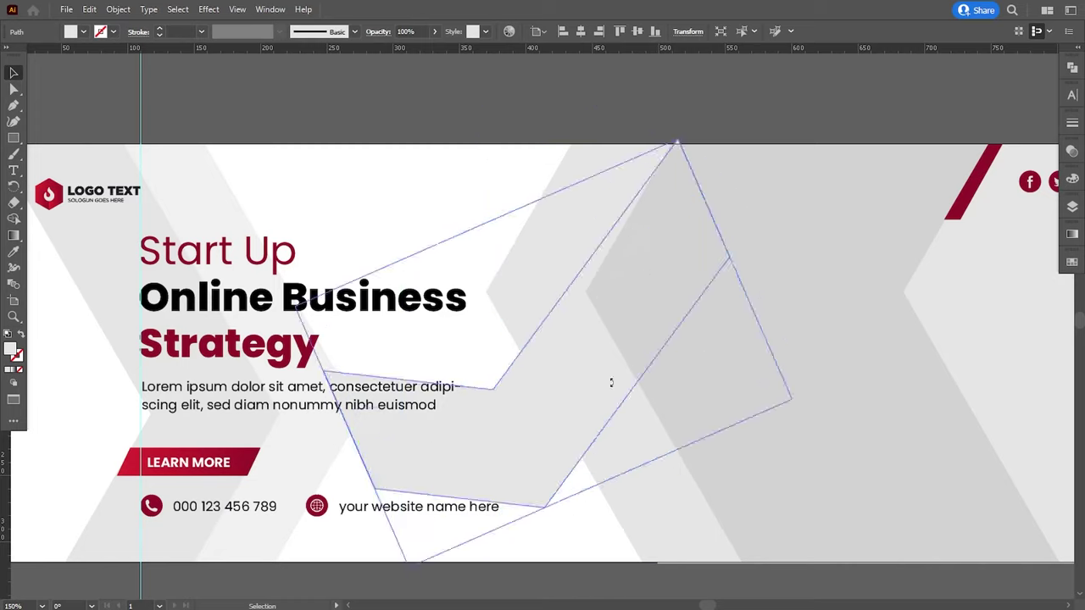
{"action": "left_click_drag", "start_coordinate": [692, 142], "coordinate": [504, 425]}
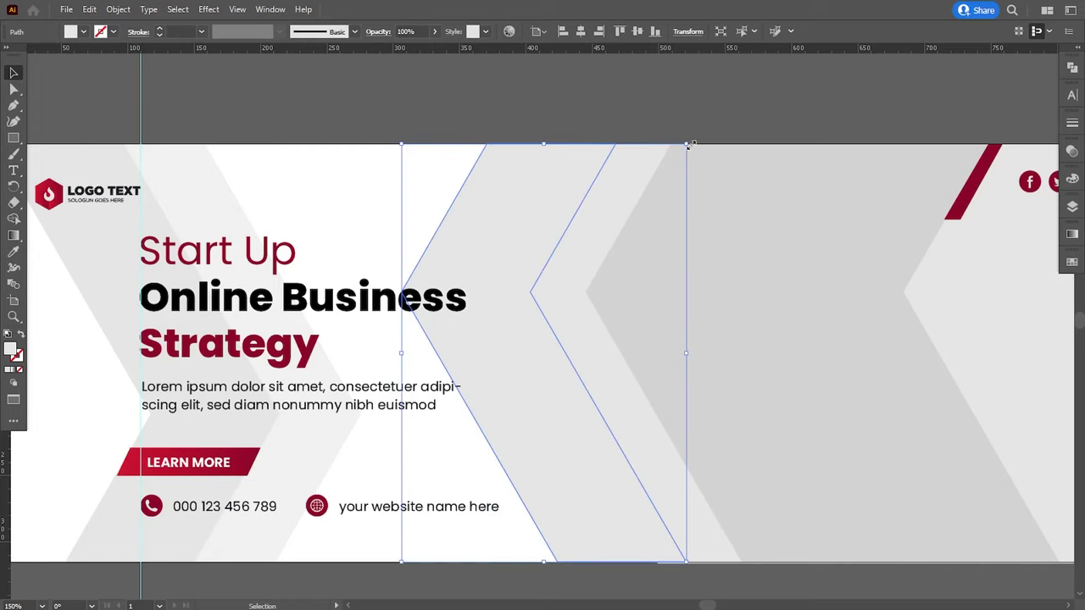
{"action": "left_click_drag", "start_coordinate": [688, 147], "coordinate": [590, 283]}
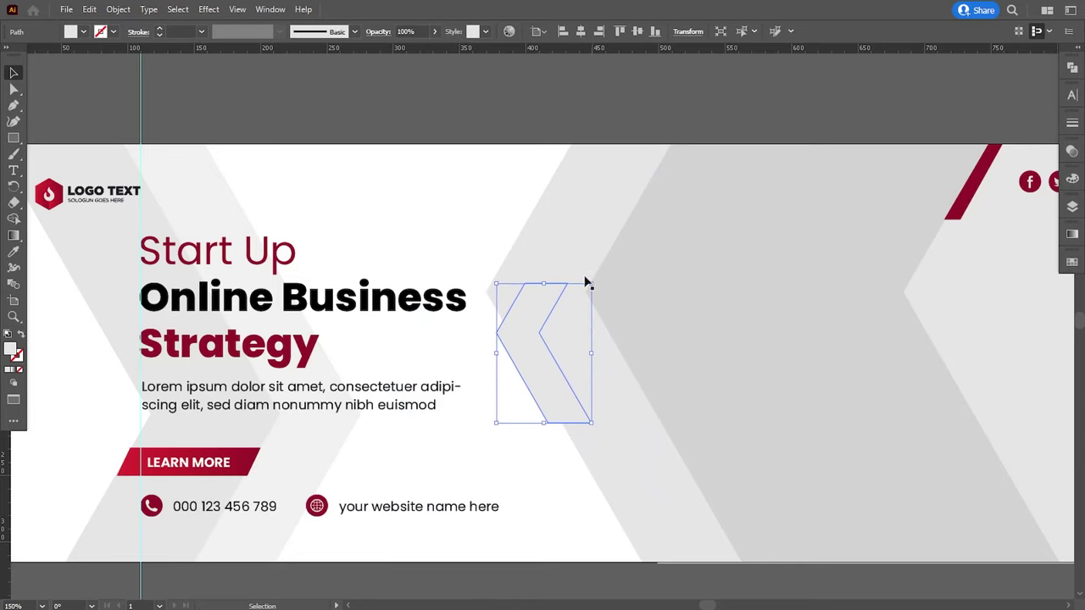
{"action": "left_click_drag", "start_coordinate": [531, 352], "coordinate": [545, 324]}
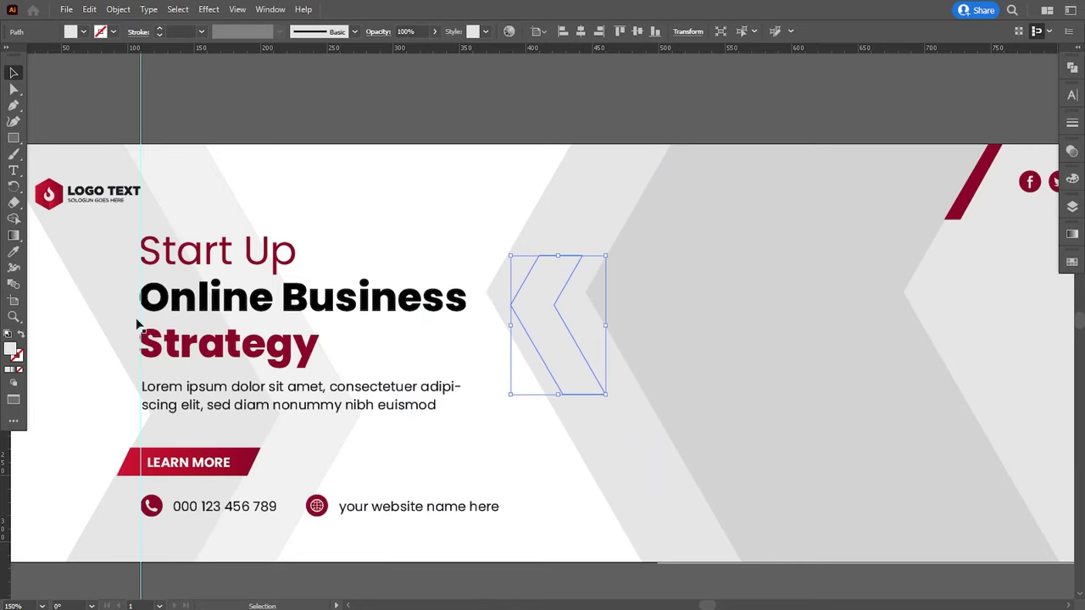
- Fill the small chevron with the red gradient swatch using the Eyedropper
{"action": "left_click", "coordinate": [14, 252]}
{"action": "left_click_drag", "start_coordinate": [62, 286], "coordinate": [198, 307]}
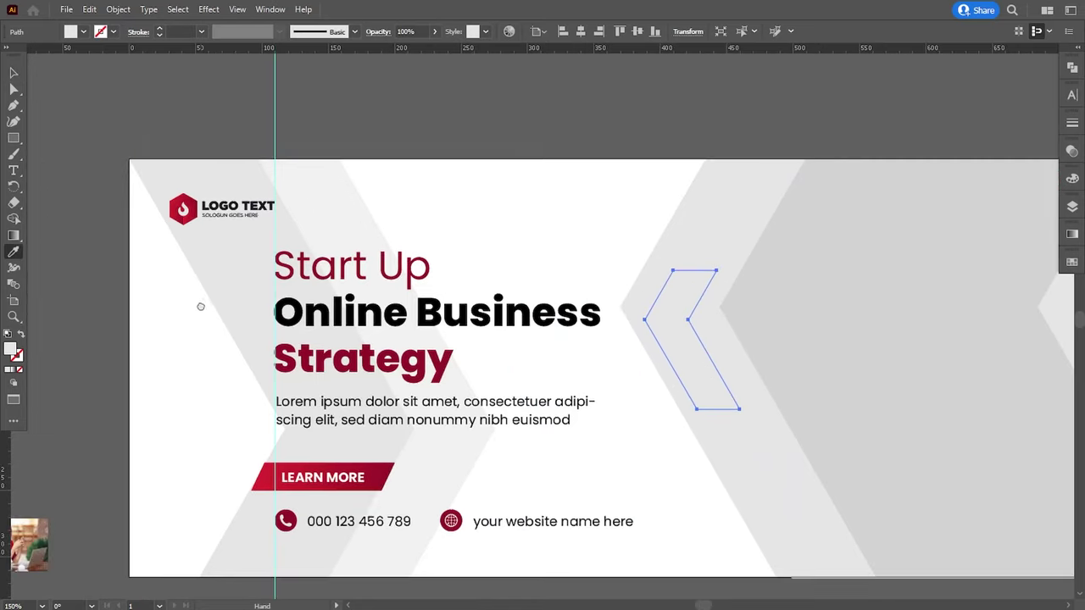
{"action": "left_click", "coordinate": [377, 476]}
{"action": "left_click_drag", "start_coordinate": [377, 476], "coordinate": [117, 447]}
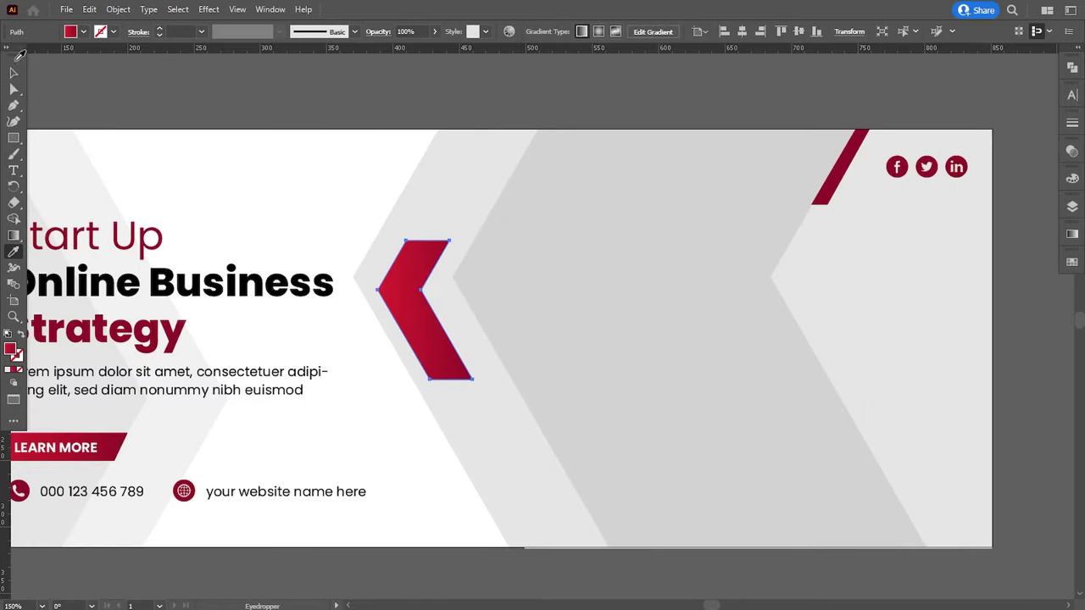
- Move and enlarge the red chevron into position beside the headline
{"action": "left_click", "coordinate": [12, 74]}
{"action": "left_click_drag", "start_coordinate": [404, 306], "coordinate": [439, 295]}
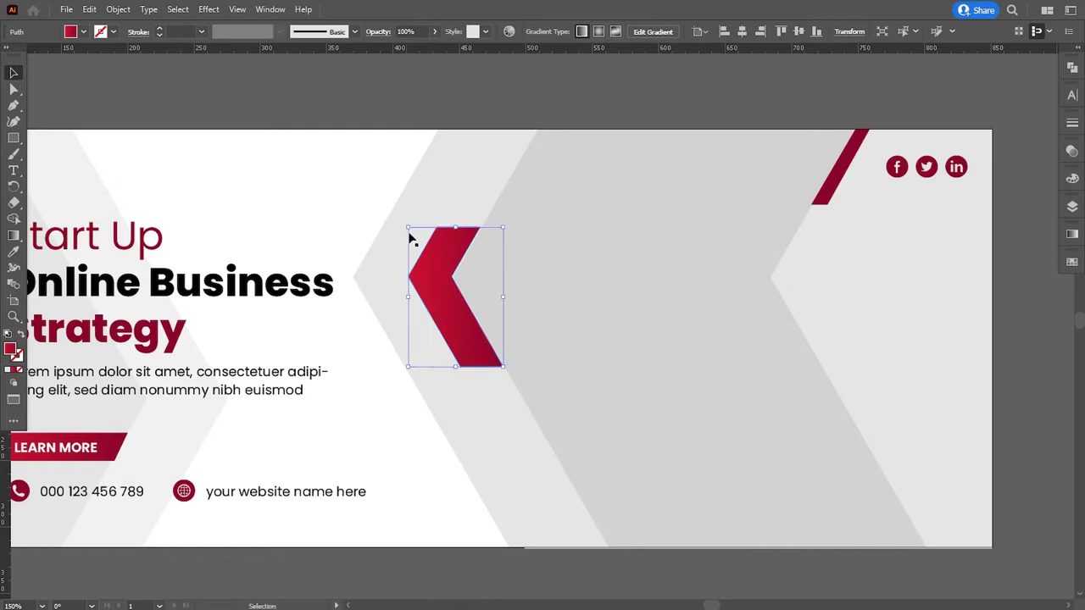
{"action": "left_click_drag", "start_coordinate": [408, 227], "coordinate": [397, 208]}
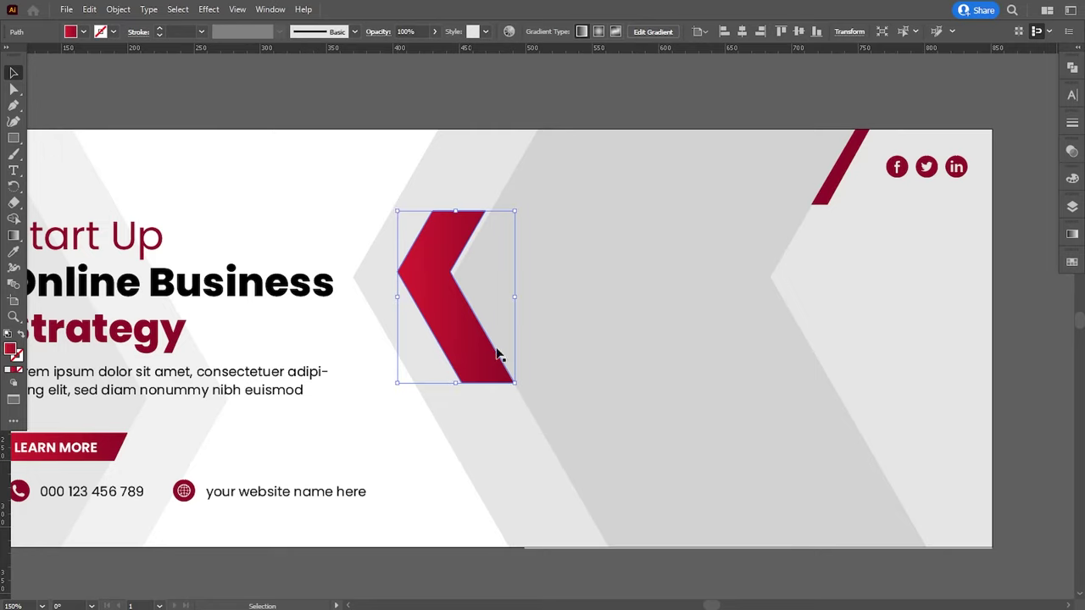
{"action": "scroll", "coordinate": [496, 349], "scroll_direction": "up", "scroll_amount": 2}
{"action": "scroll", "coordinate": [487, 335], "scroll_direction": "up", "scroll_amount": 3}
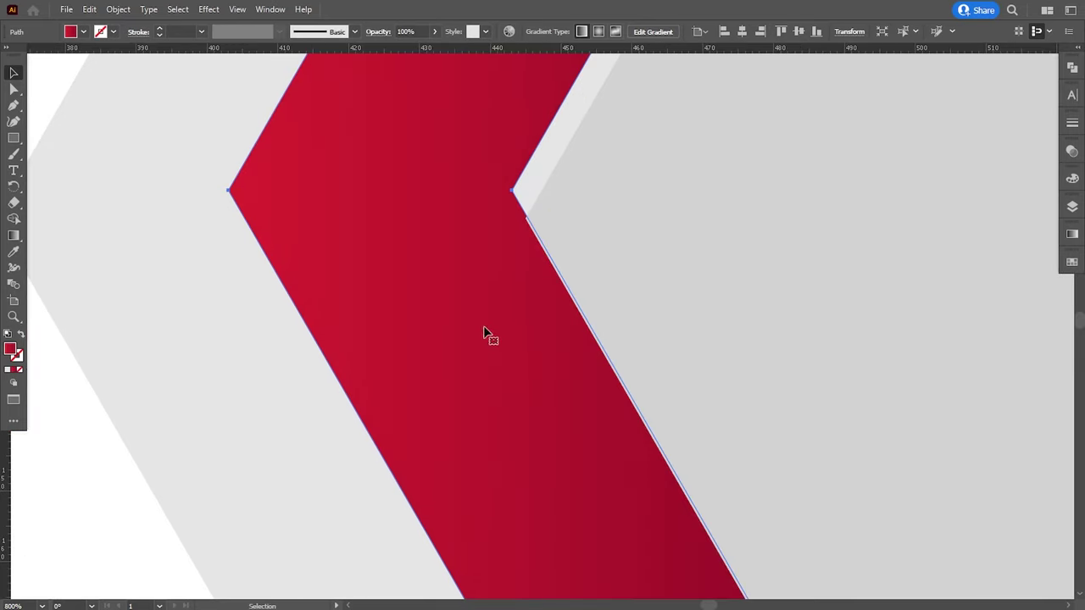
{"action": "left_click_drag", "start_coordinate": [452, 264], "coordinate": [467, 289]}
{"action": "scroll", "coordinate": [460, 331], "scroll_direction": "down", "scroll_amount": 5}
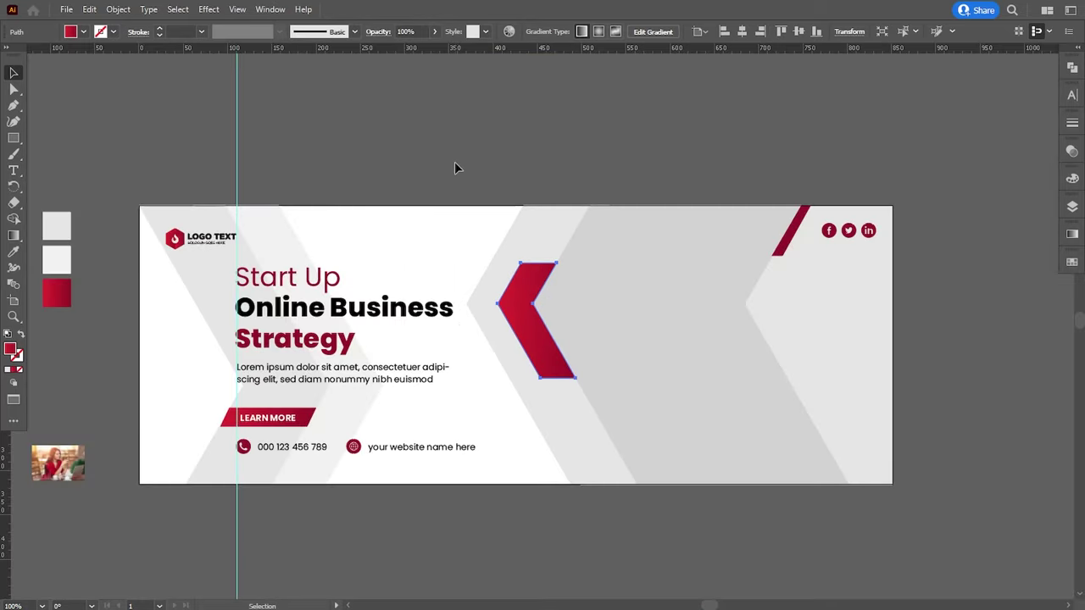
{"action": "left_click", "coordinate": [458, 167]}
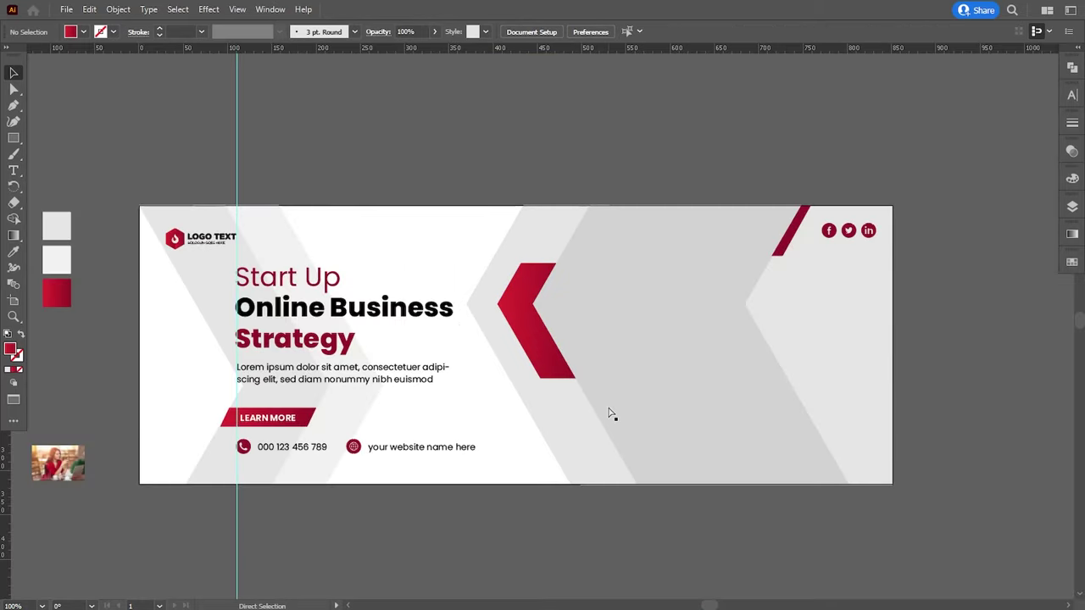
{"action": "key", "text": "ctrl+plus"}
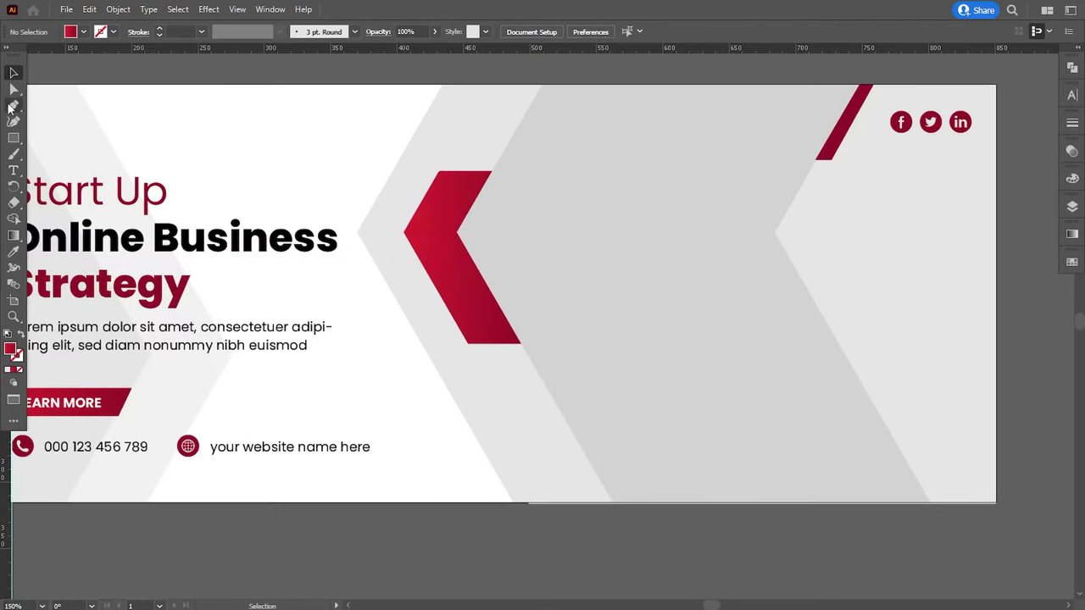
{"action": "left_click", "coordinate": [14, 105]}
- Draw a slanted red strip from below the red chevron to the banner's bottom edge
{"action": "scroll", "coordinate": [509, 356], "scroll_direction": "down", "scroll_amount": 1}
{"action": "key", "text": "ctrl+plus"}
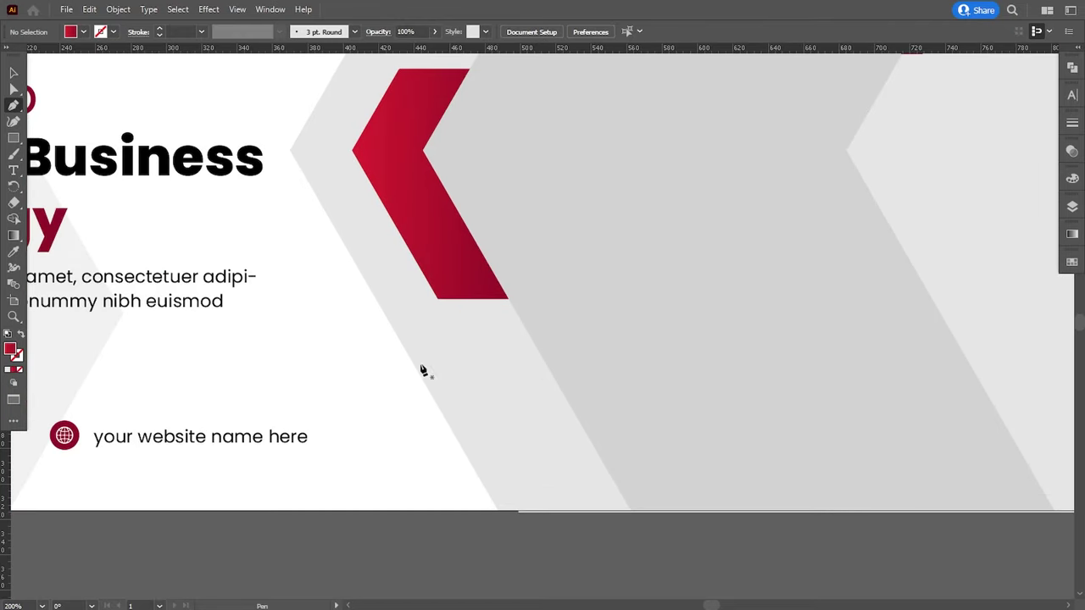
{"action": "left_click", "coordinate": [382, 315]}
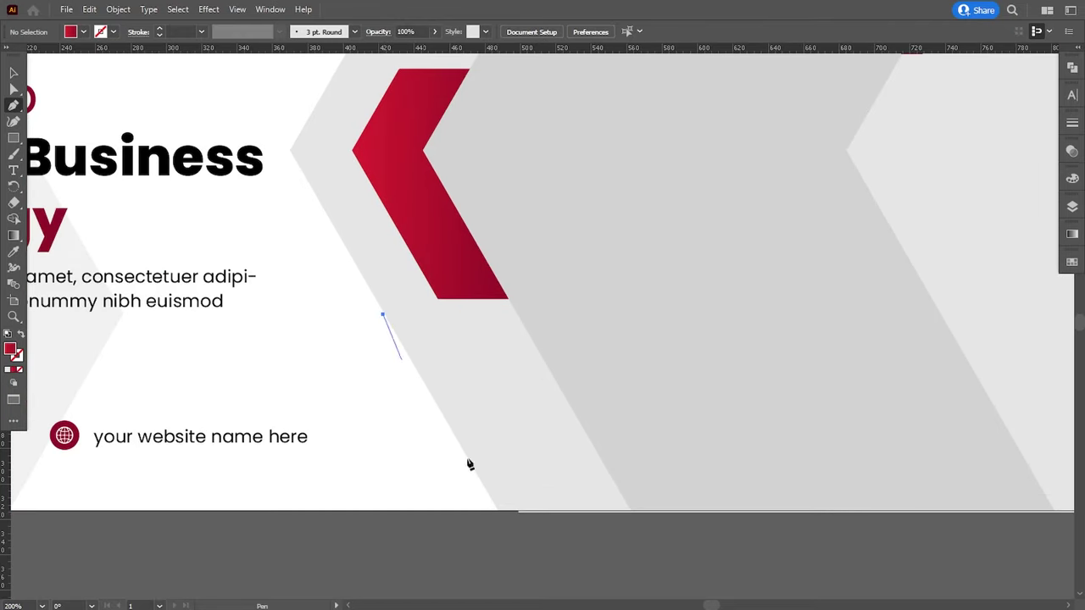
{"action": "left_click", "coordinate": [498, 512]}
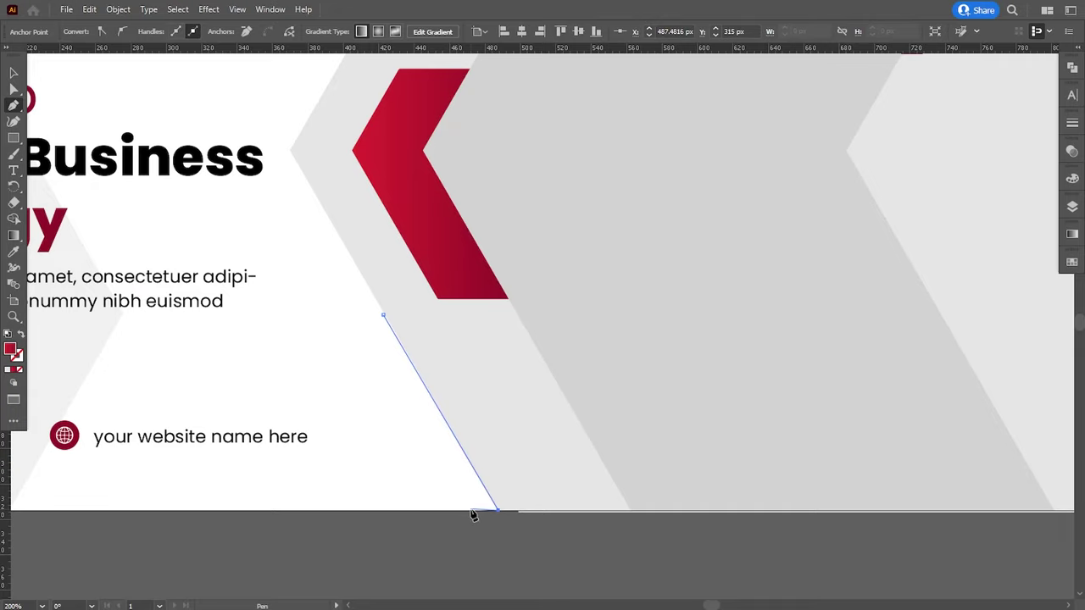
{"action": "left_click", "coordinate": [465, 510]}
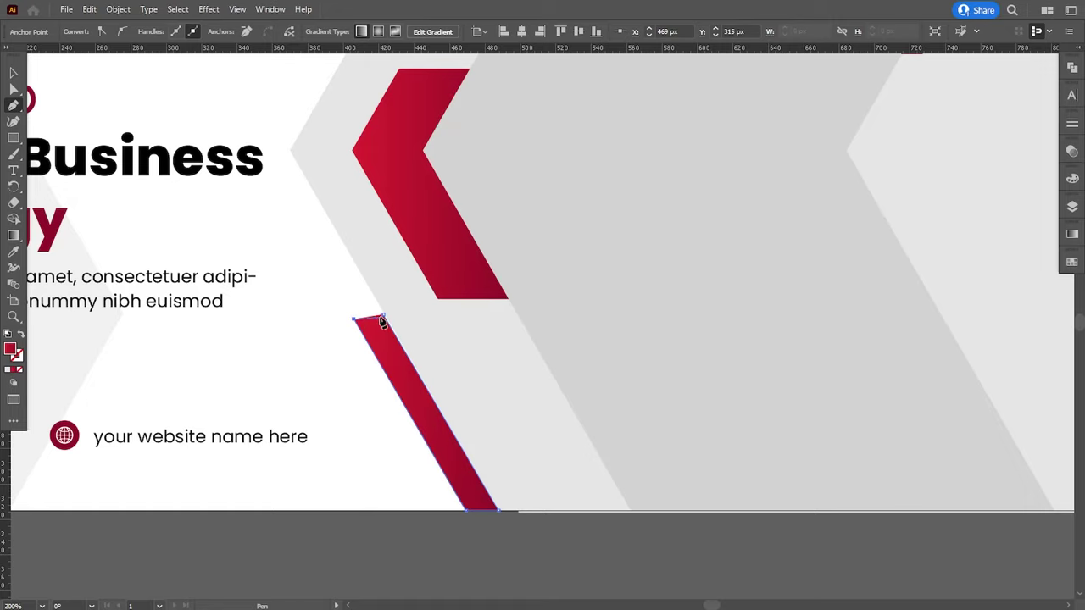
- Drag the strip's top-left anchor level with its top-right anchor
{"action": "key", "text": "a"}
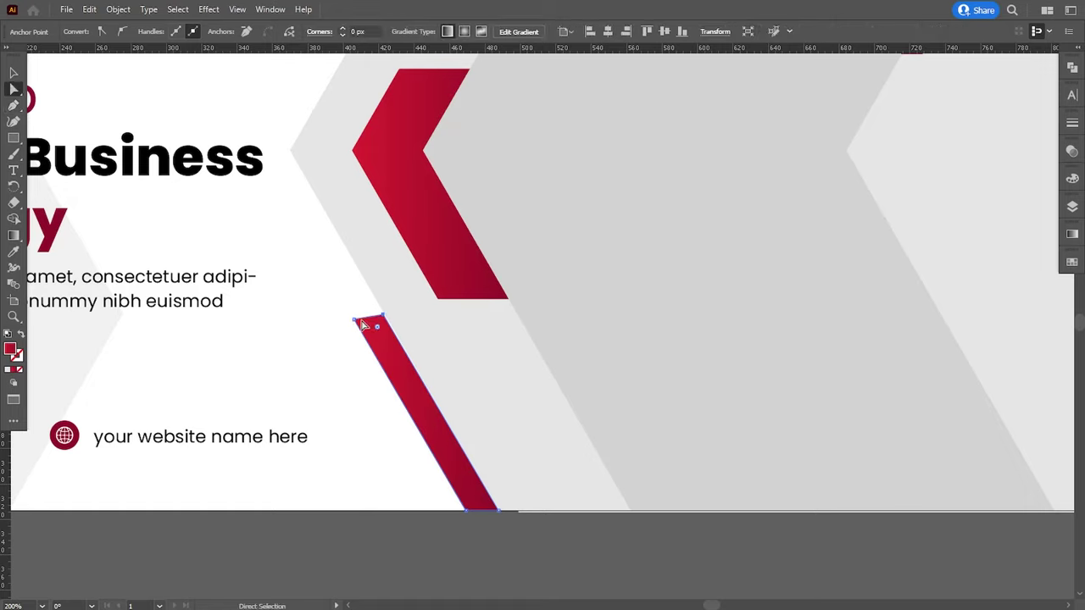
{"action": "left_click", "coordinate": [355, 320]}
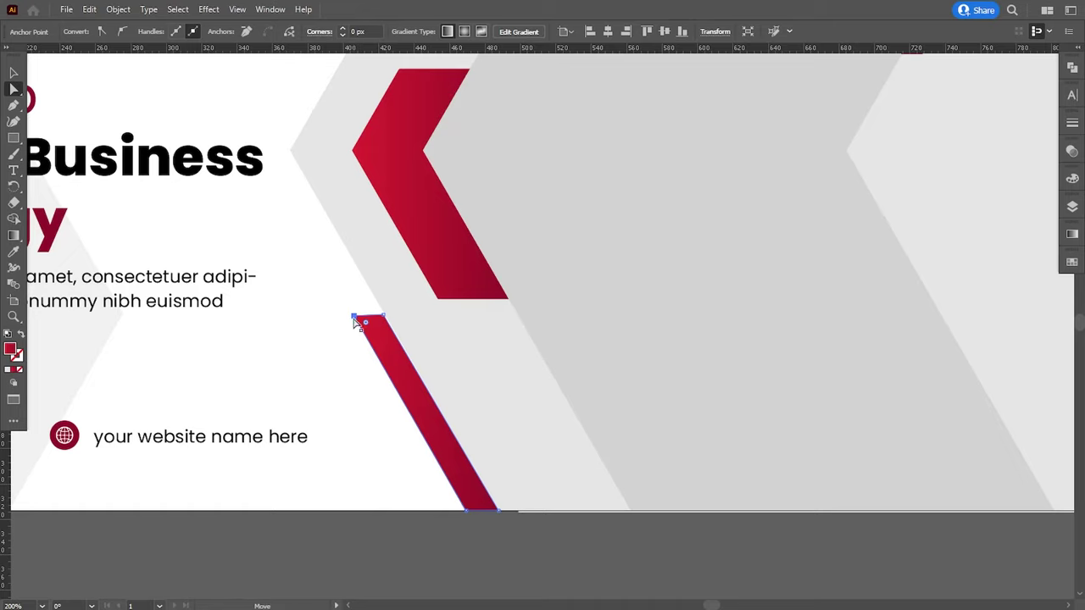
{"action": "key", "text": "ctrl+equal"}
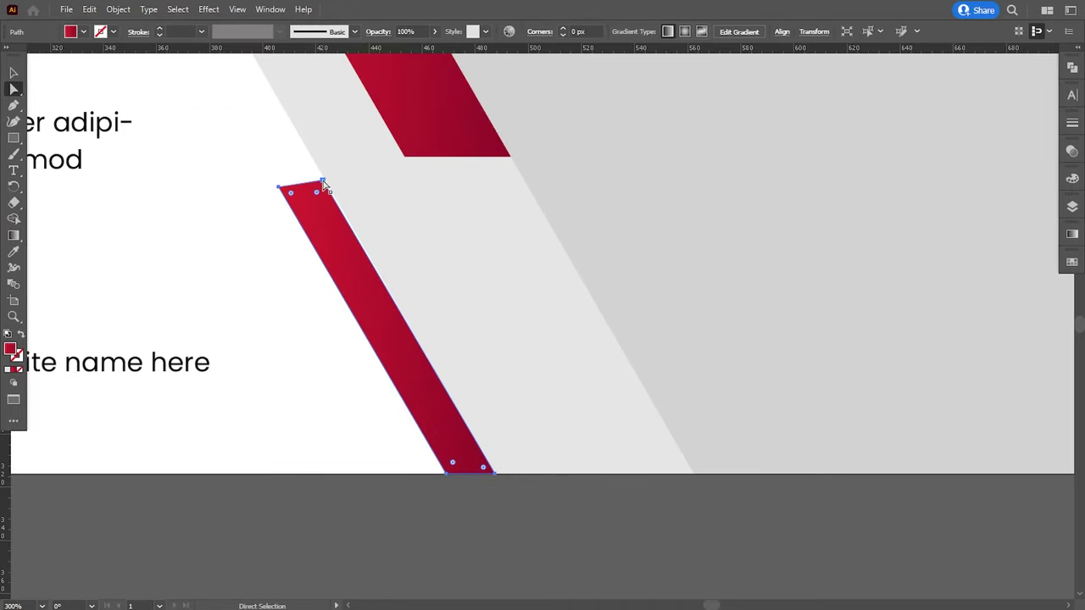
{"action": "left_click", "coordinate": [326, 183]}
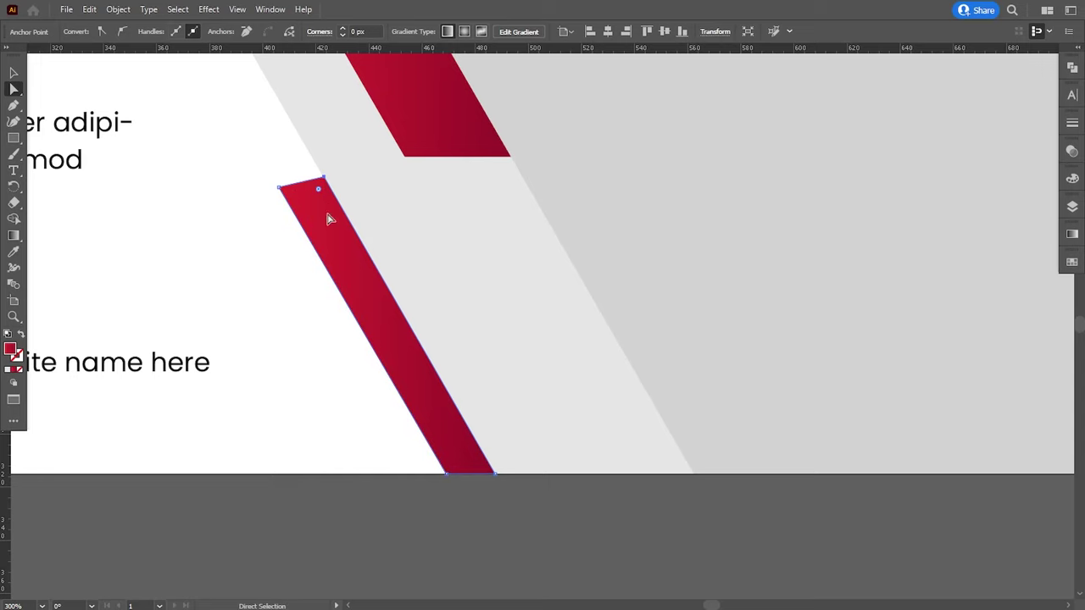
{"action": "scroll", "coordinate": [412, 300], "scroll_direction": "up", "scroll_amount": 1}
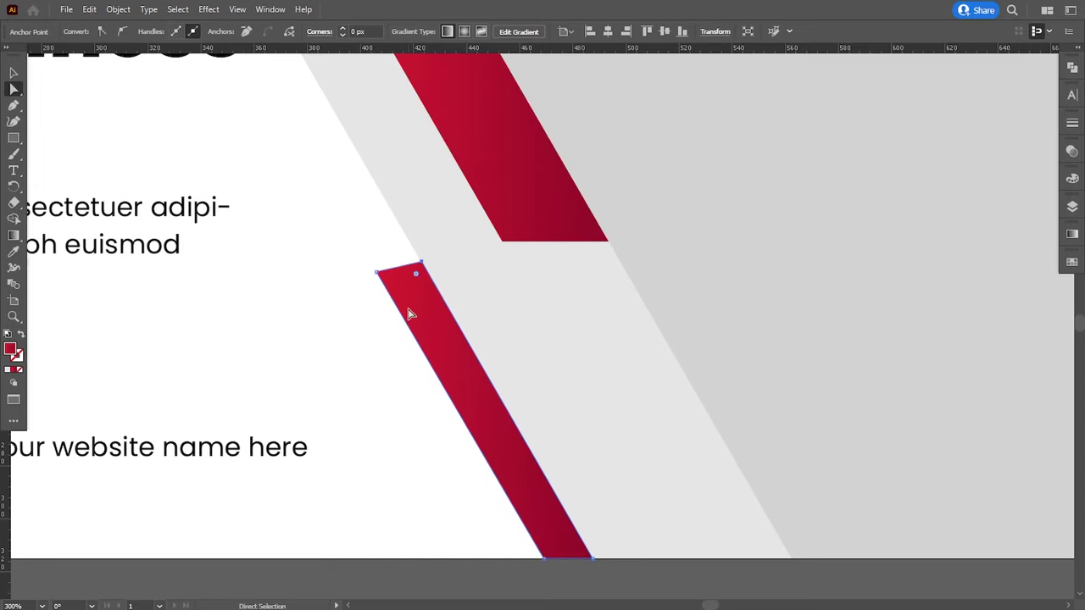
{"action": "scroll", "coordinate": [411, 312], "scroll_direction": "up", "scroll_amount": 1}
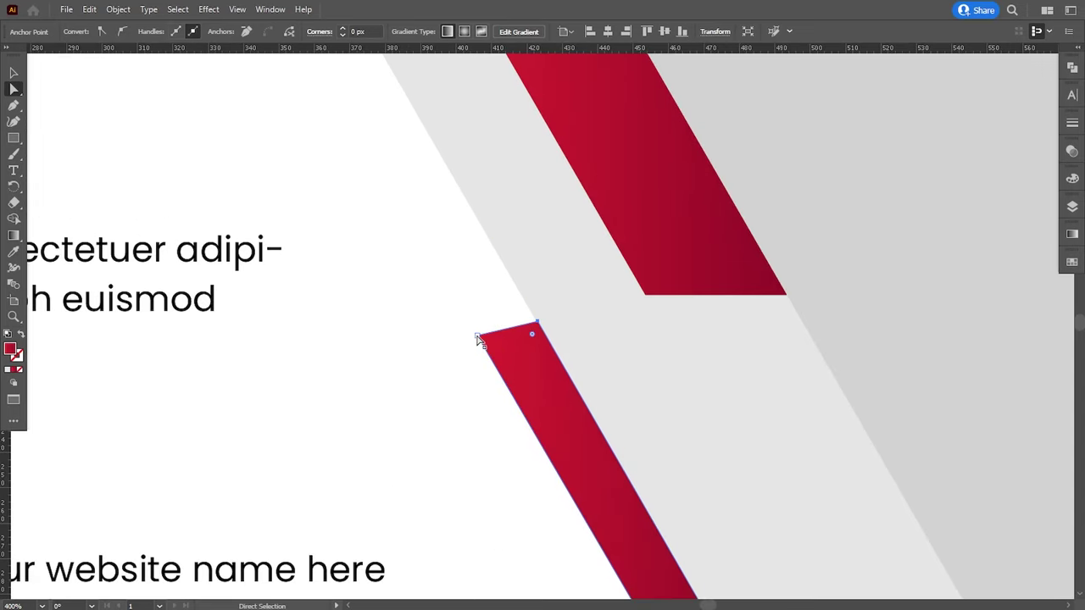
{"action": "left_click_drag", "start_coordinate": [477, 337], "coordinate": [473, 323]}
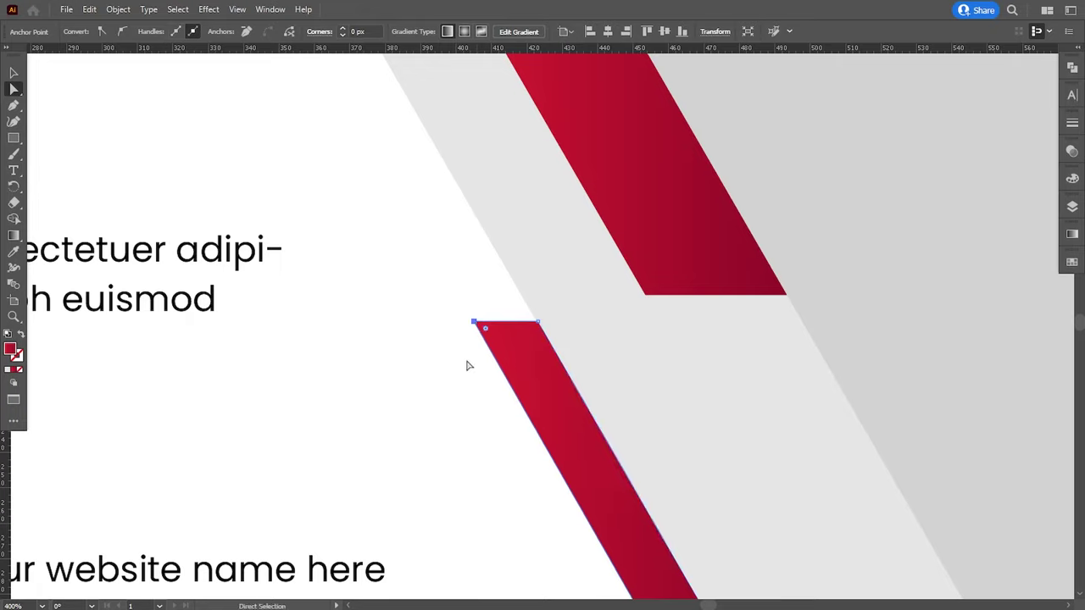
- Check the strip's anchors, then zoom out and recentre the whole banner
{"action": "key", "text": "ctrl+0"}
{"action": "key", "text": "ctrl+plus"}
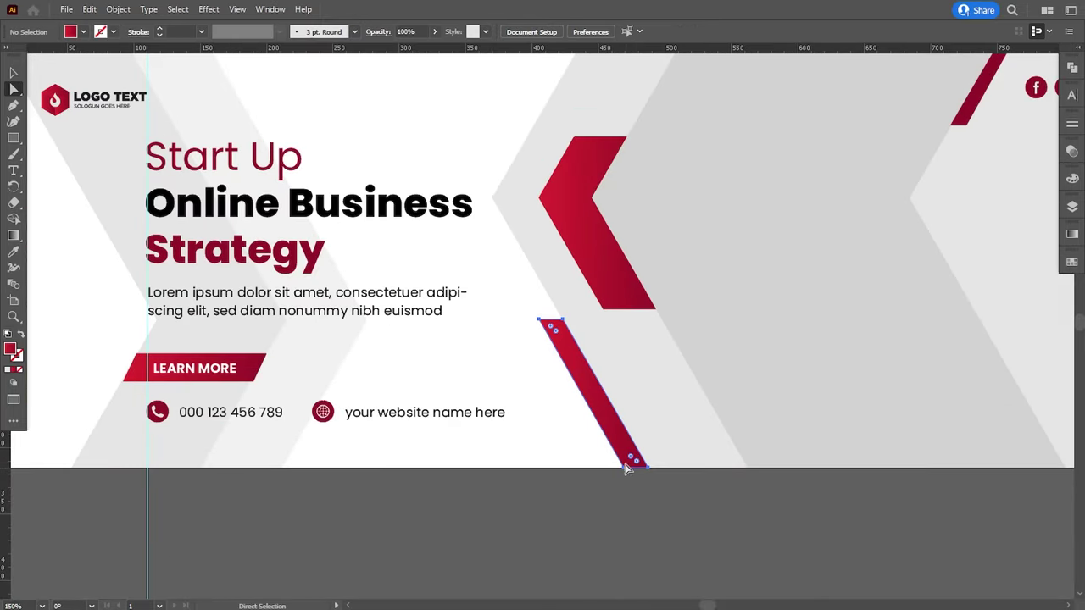
{"action": "left_click", "coordinate": [624, 467]}
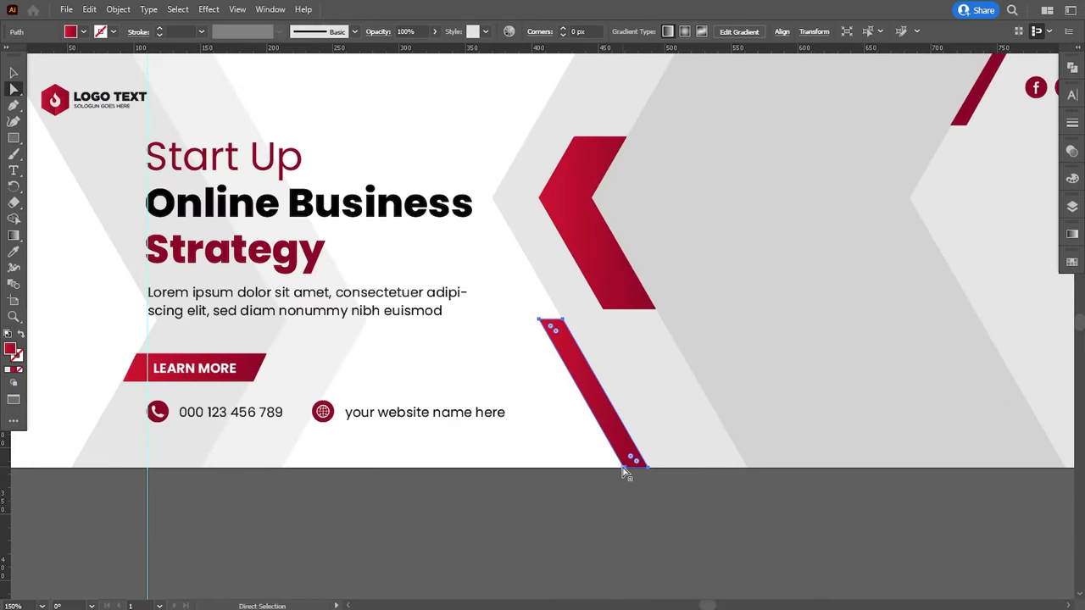
{"action": "left_click", "coordinate": [538, 321], "text": "shift"}
{"action": "key", "text": "ctrl+0"}
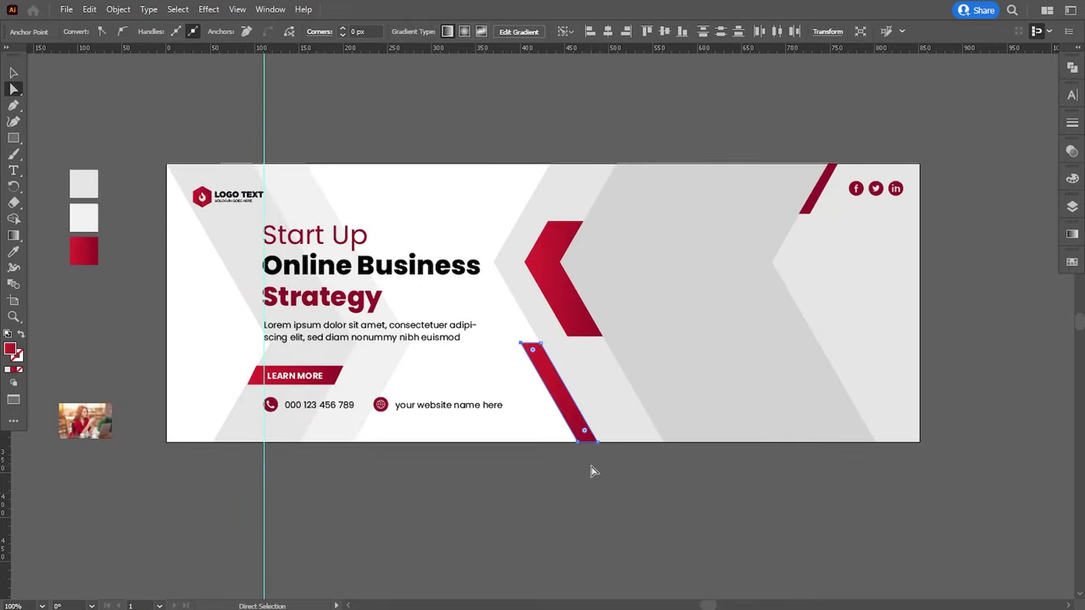
{"action": "left_click", "coordinate": [599, 494]}
{"action": "key", "text": "ctrl+minus"}
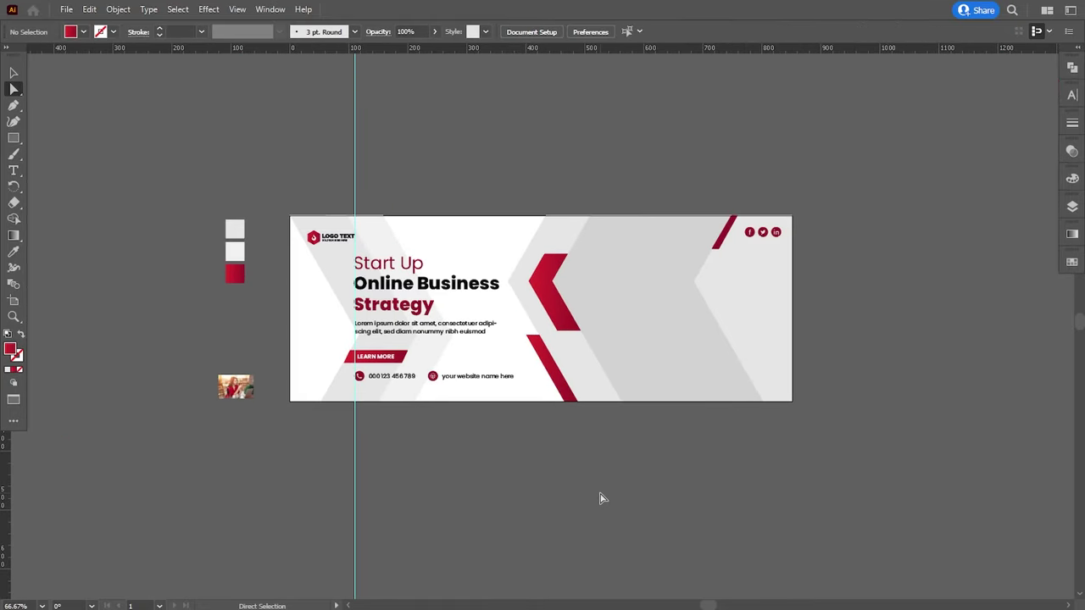
{"action": "left_click_drag", "start_coordinate": [589, 463], "coordinate": [579, 491]}
{"action": "left_click", "coordinate": [12, 74]}
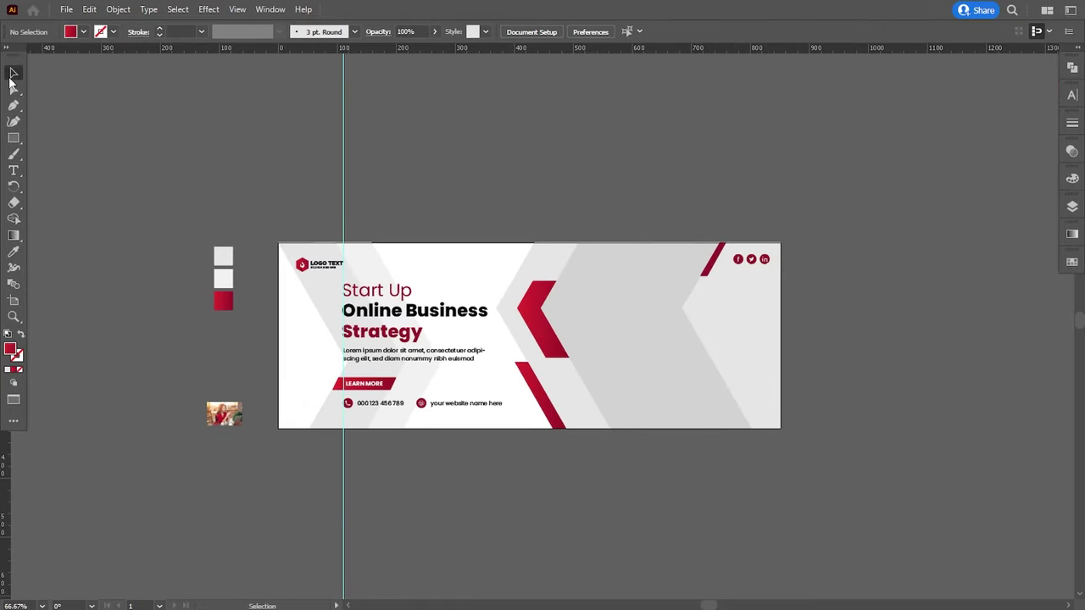
- Nudge the social icon group slightly left
{"action": "left_click", "coordinate": [732, 261]}
{"action": "key", "text": "Left"}
{"action": "key", "text": "Left"}
{"action": "key", "text": "Left"}
{"action": "key", "text": "Left"}
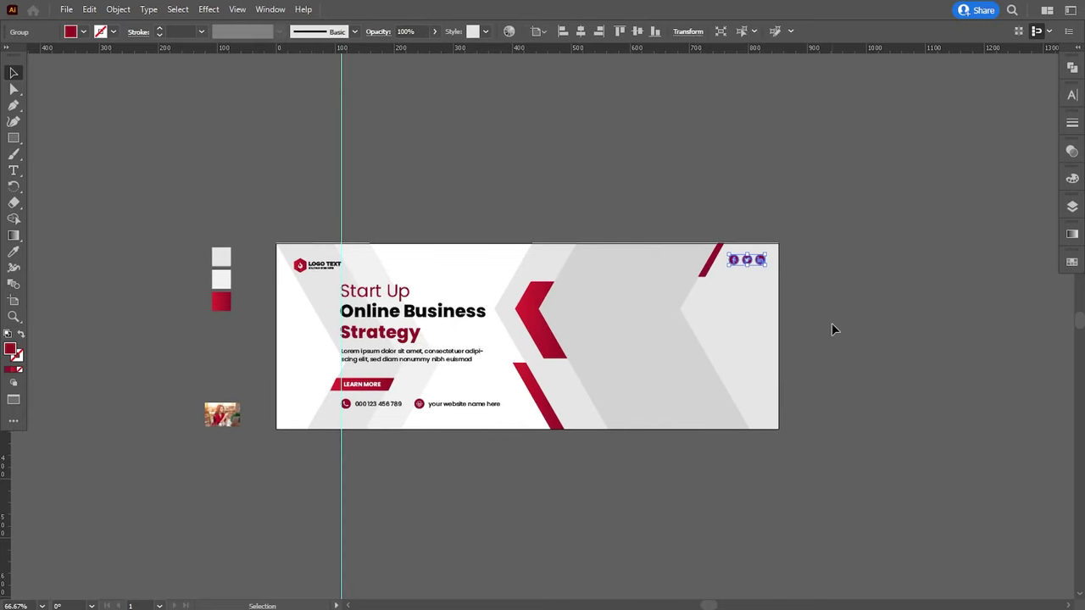
{"action": "left_click", "coordinate": [834, 330]}
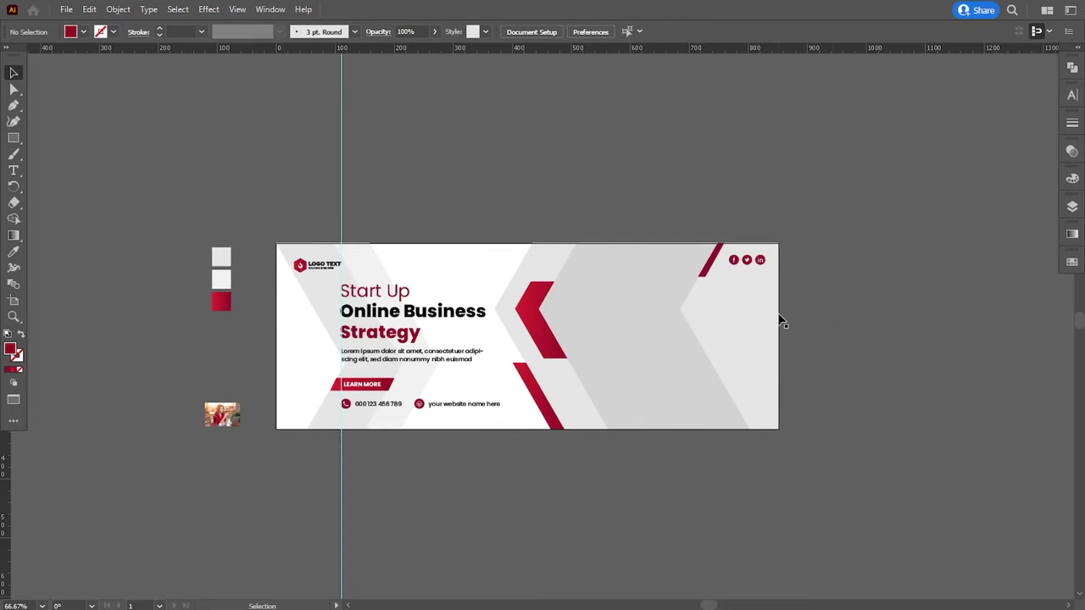
{"action": "scroll", "coordinate": [752, 313], "scroll_direction": "down", "scroll_amount": 1}
{"action": "scroll", "coordinate": [721, 322], "scroll_direction": "right", "scroll_amount": 1}
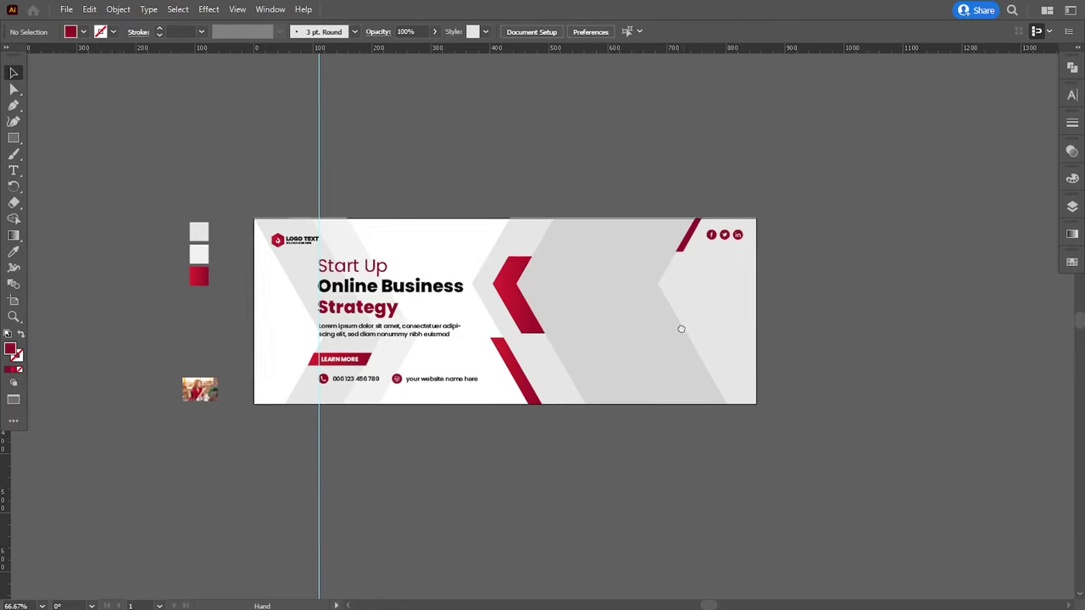
- Duplicate the red chevron, rotate it to point right, place it lower-right and bring it to front
{"action": "left_click", "coordinate": [514, 318]}
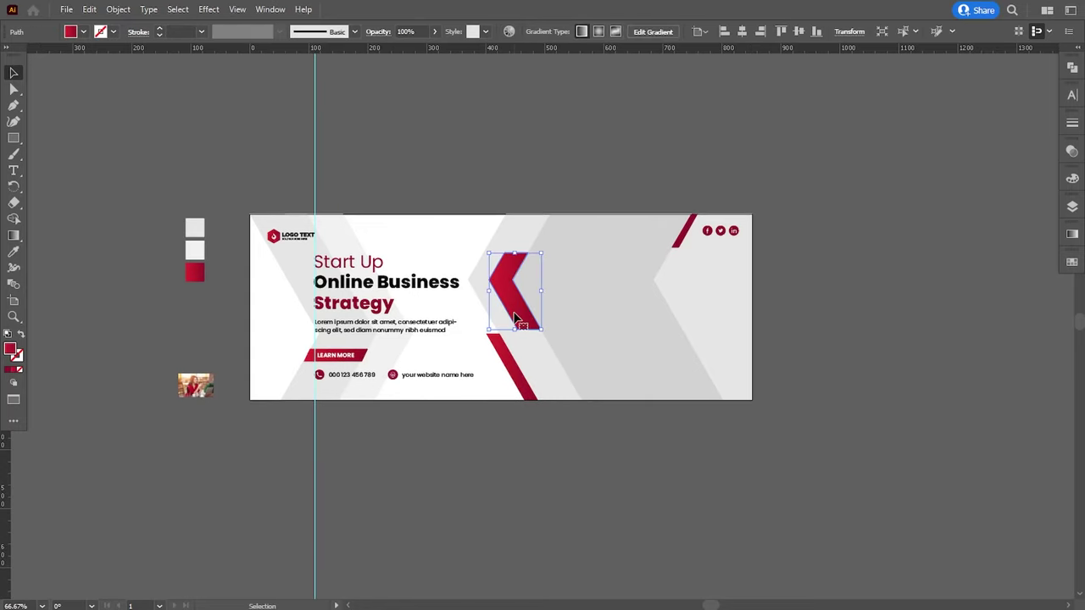
{"action": "left_click_drag", "start_coordinate": [514, 319], "coordinate": [653, 362]}
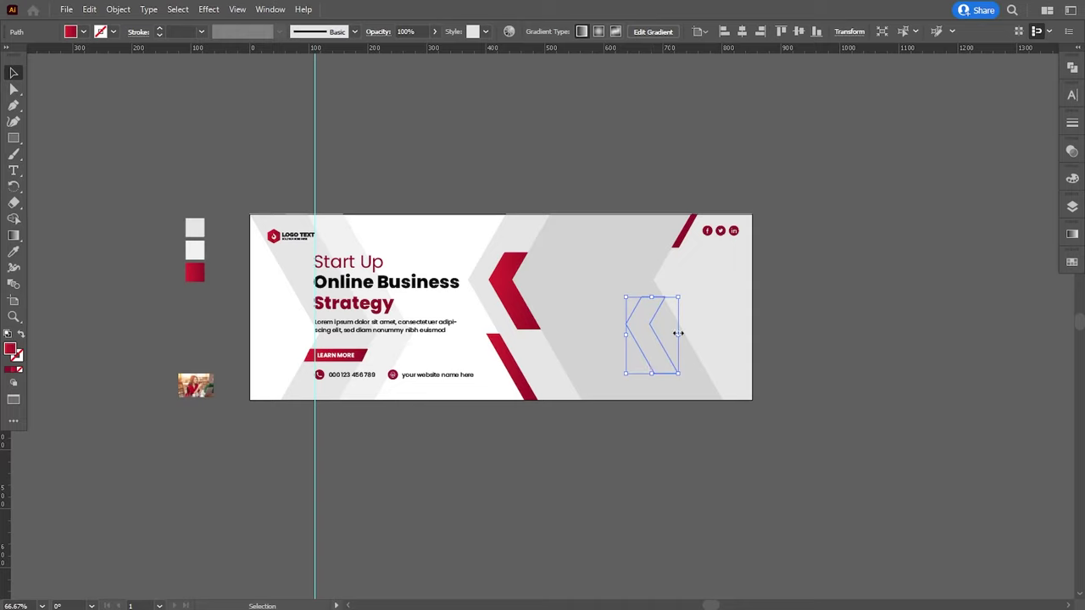
{"action": "left_click_drag", "start_coordinate": [683, 291], "coordinate": [620, 432]}
{"action": "mouse_move", "coordinate": [675, 360]}
{"action": "left_mouse_down"}
{"action": "mouse_move", "coordinate": [716, 394]}
{"action": "mouse_move", "coordinate": [712, 386]}
{"action": "left_mouse_up"}
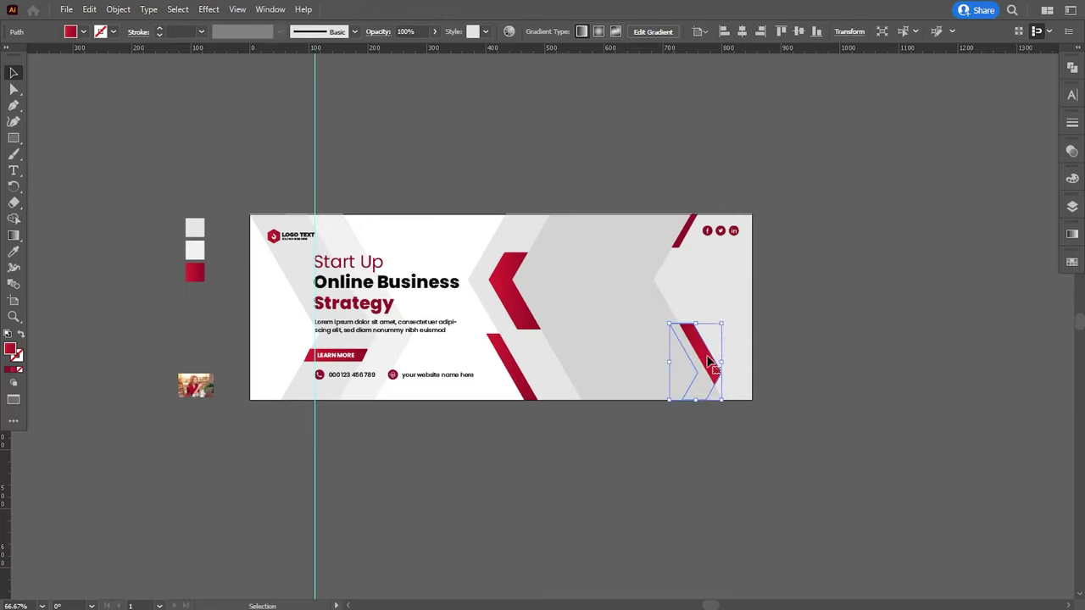
{"action": "right_click", "coordinate": [708, 382]}
{"action": "left_click", "coordinate": [894, 286]}
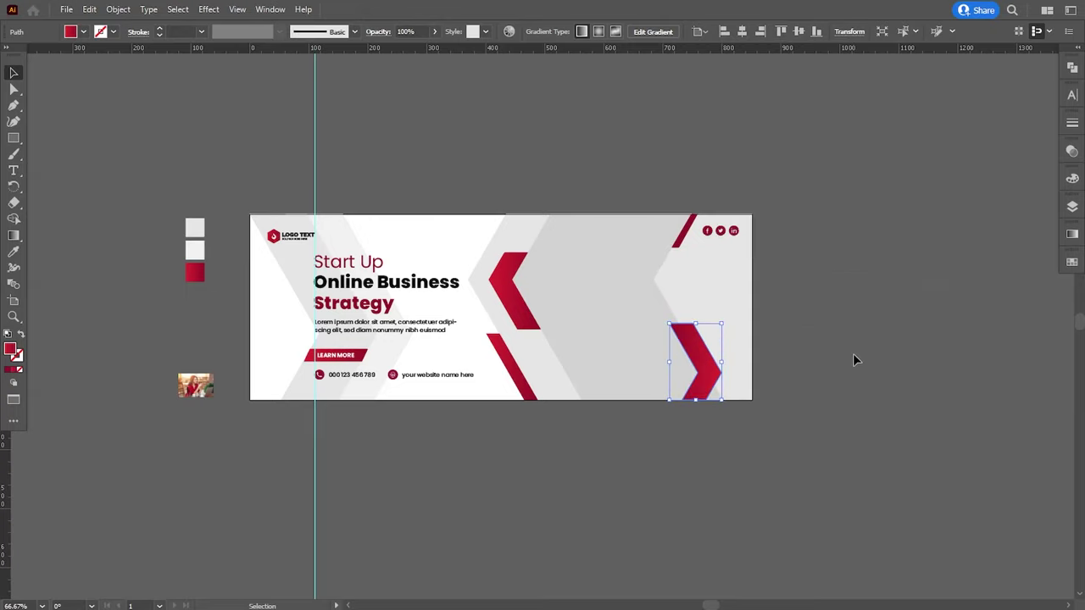
{"action": "left_click", "coordinate": [853, 360]}
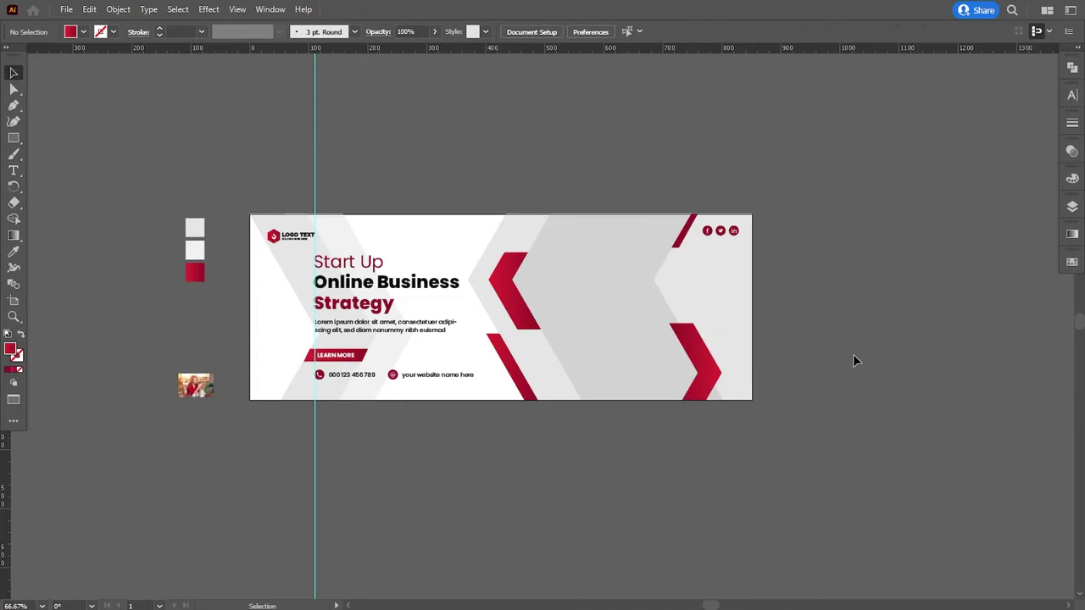
- Move the lower-right red chevron slightly further right
{"action": "key", "text": "ctrl+plus"}
{"action": "key", "text": "ctrl+plus"}
{"action": "key", "text": "ctrl+plus"}
{"action": "left_click_drag", "start_coordinate": [841, 368], "coordinate": [351, 259]}
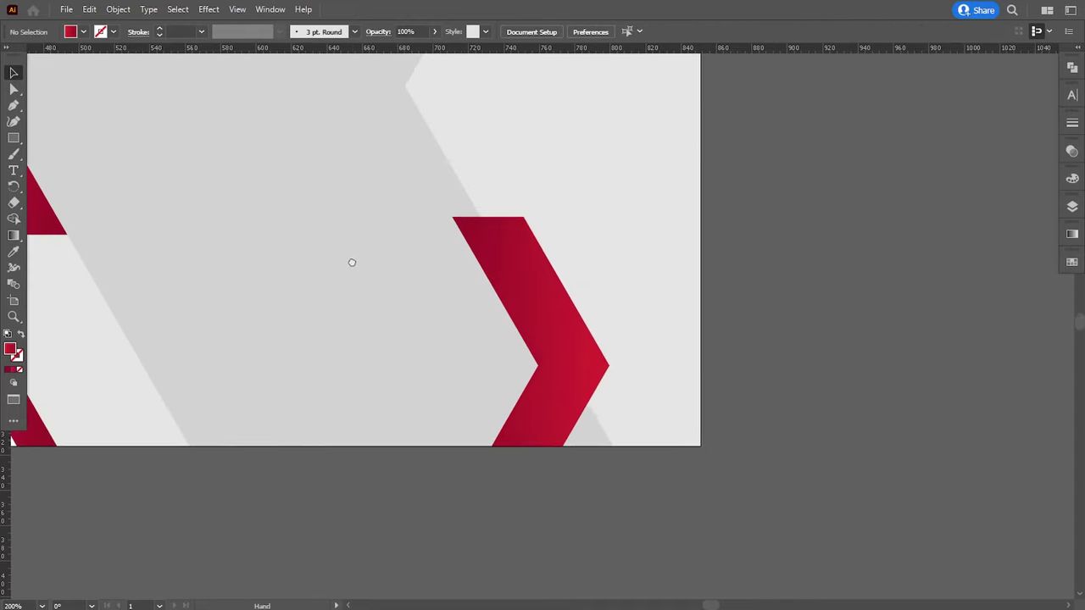
{"action": "left_click_drag", "start_coordinate": [569, 365], "coordinate": [596, 365]}
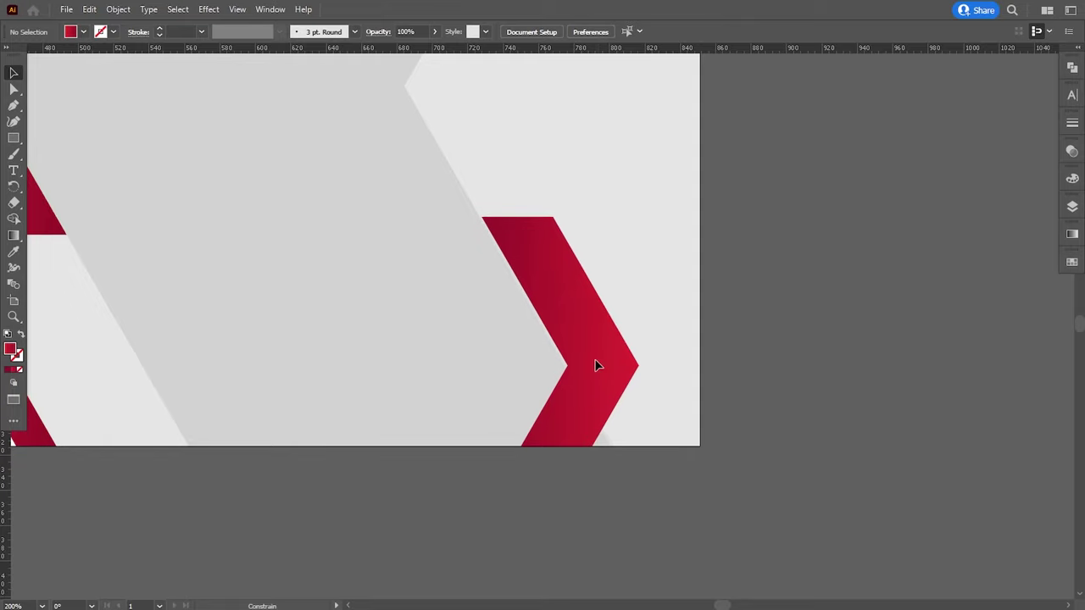
{"action": "left_click", "coordinate": [654, 513]}
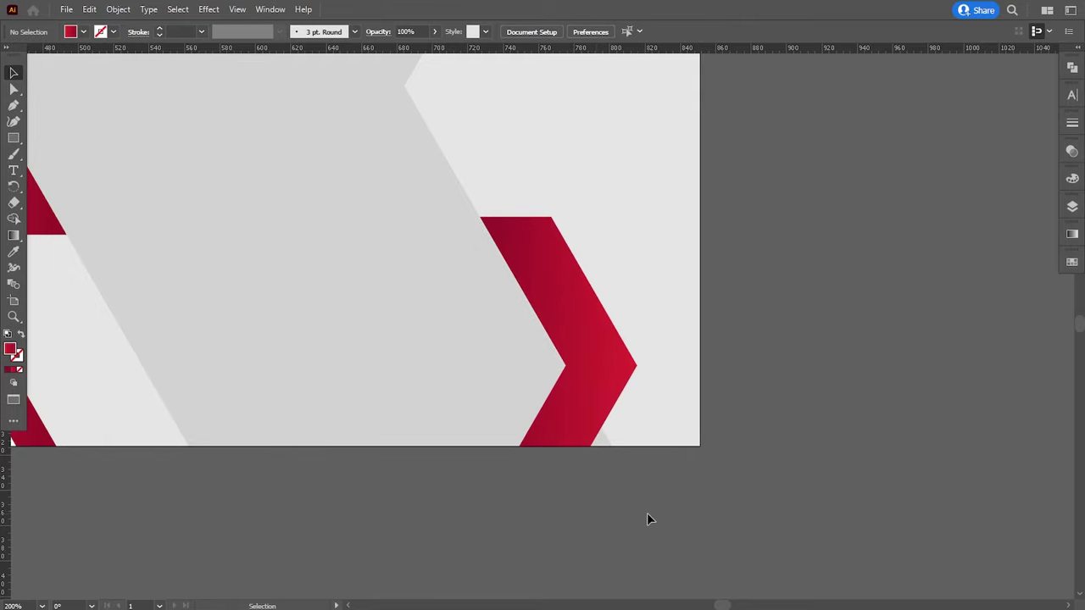
- Cut a small rectangle out of the large grey shape with Pathfinder Minus Front
{"action": "left_click", "coordinate": [14, 137]}
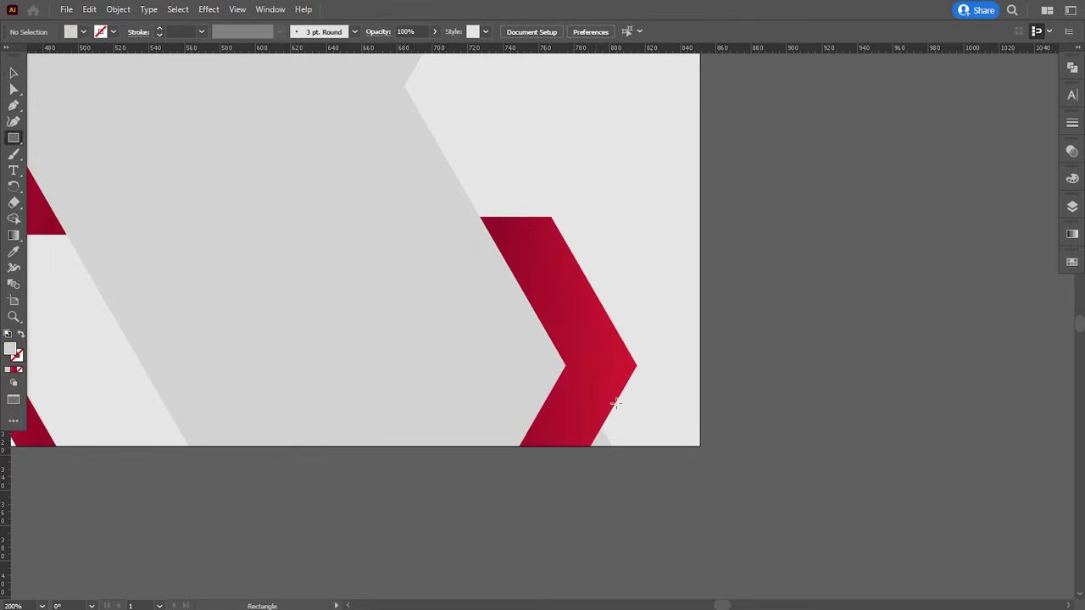
{"action": "mouse_move", "coordinate": [627, 408]}
{"action": "left_mouse_down"}
{"action": "mouse_move", "coordinate": [649, 439]}
{"action": "mouse_move", "coordinate": [565, 489]}
{"action": "left_mouse_up"}
{"action": "left_click", "coordinate": [14, 73]}
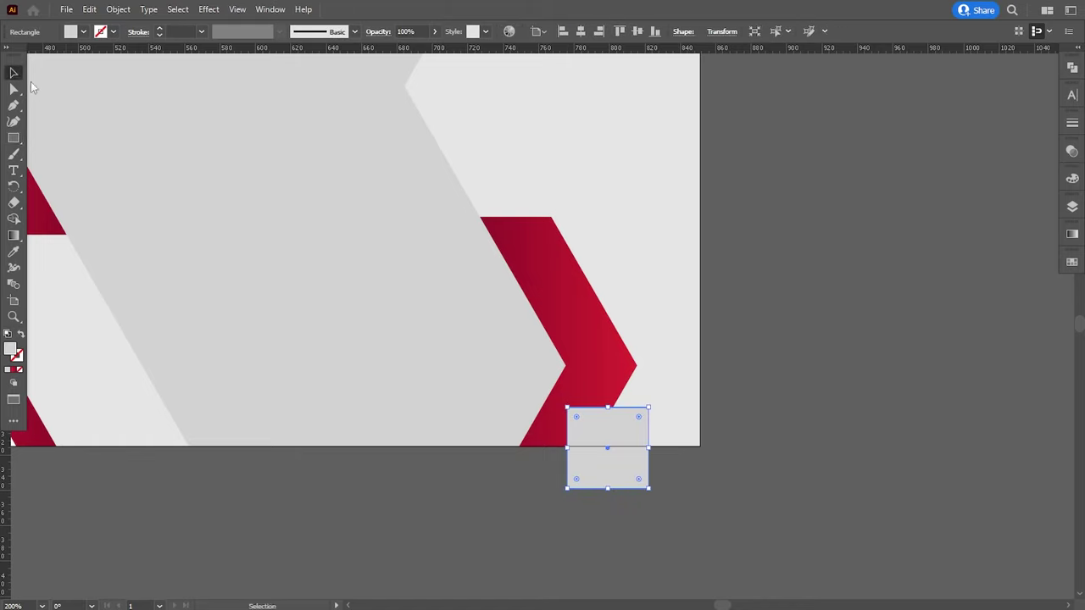
{"action": "left_click", "coordinate": [345, 229], "text": "shift"}
{"action": "left_click", "coordinate": [1072, 67]}
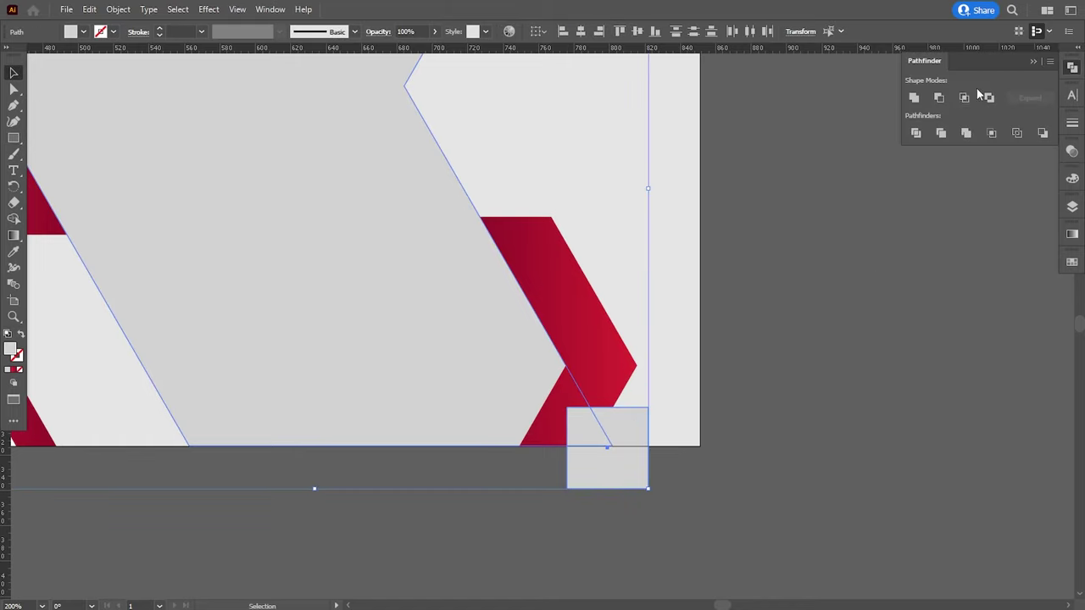
{"action": "left_click", "coordinate": [940, 98]}
{"action": "left_click", "coordinate": [659, 362]}
- Bring the red chevron back in front of the grey shape via Arrange
{"action": "left_click", "coordinate": [592, 347]}
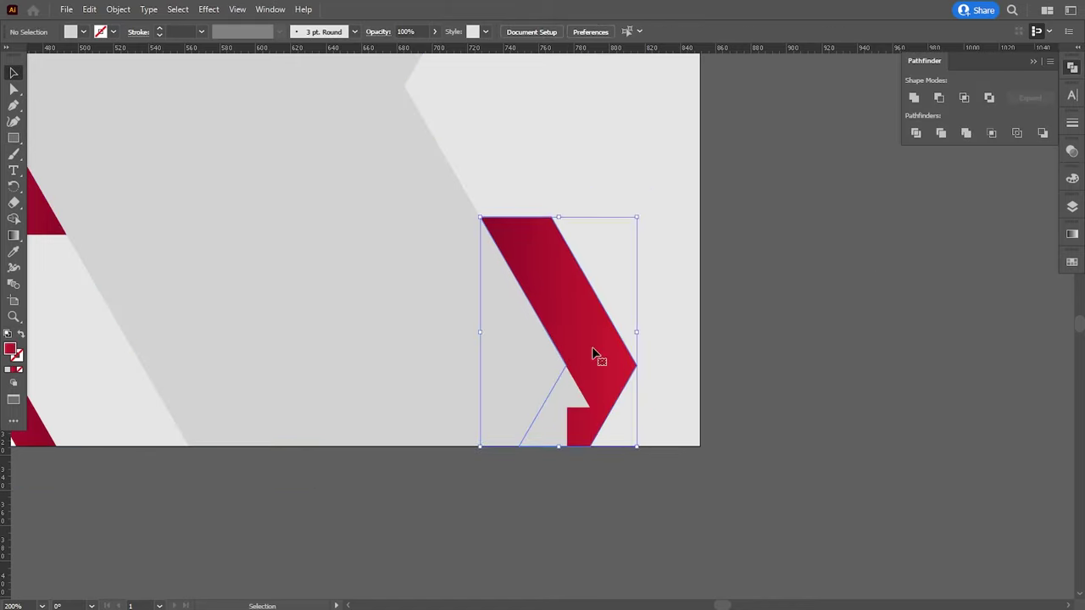
{"action": "right_click", "coordinate": [592, 346]}
{"action": "left_click", "coordinate": [767, 278]}
{"action": "left_click", "coordinate": [783, 377]}
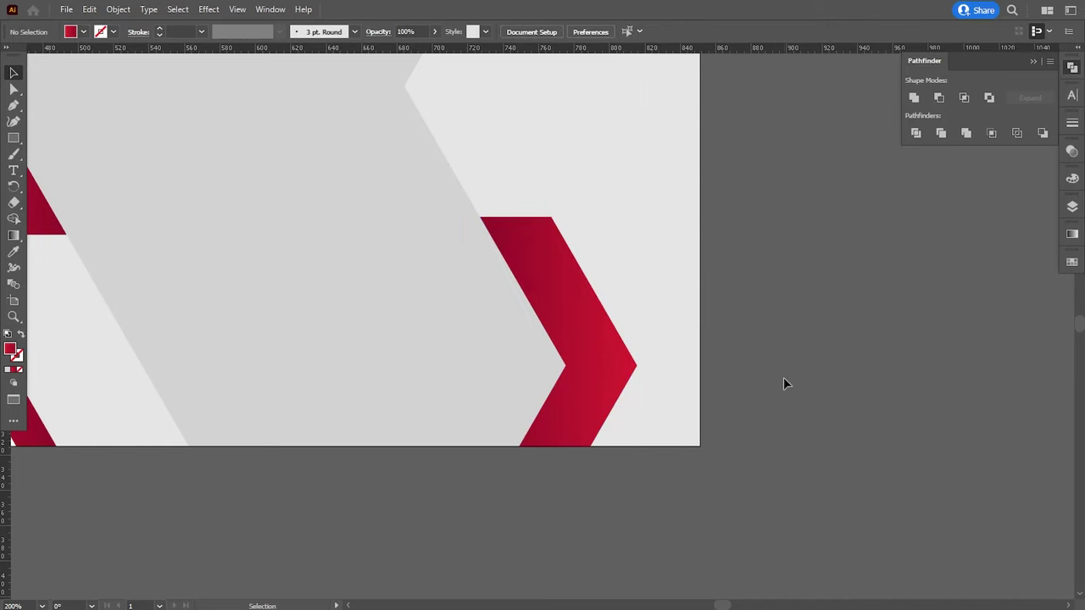
{"action": "key", "text": "ctrl+minus"}
{"action": "key", "text": "ctrl+minus"}
{"action": "key", "text": "ctrl+minus"}
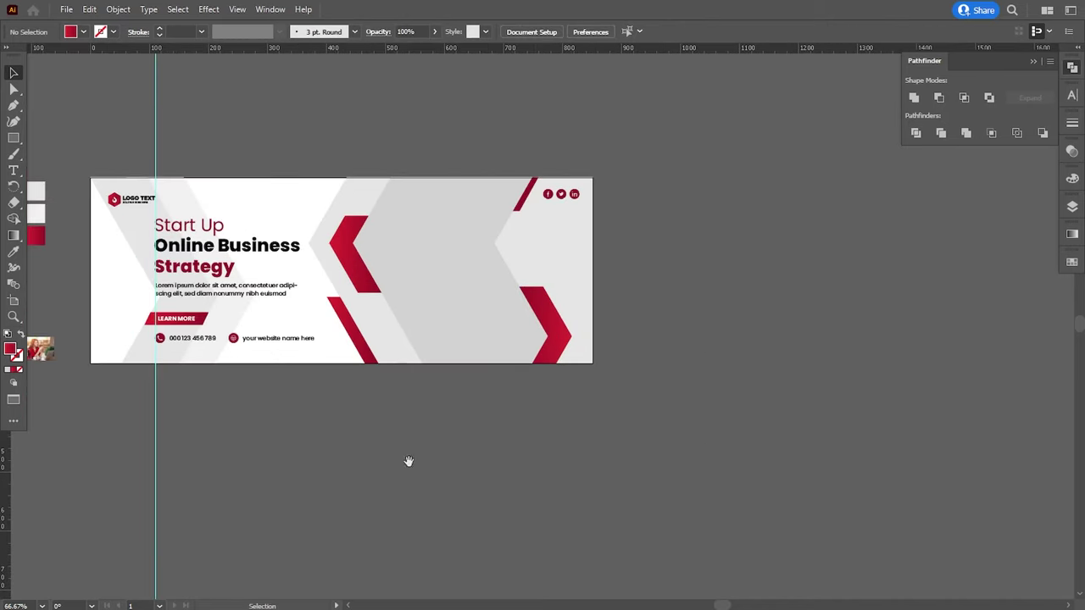
- Place the woman's photo on the banner and clip it into the grey chevron with Make Clipping Mask
{"action": "mouse_move", "coordinate": [409, 460]}
{"action": "left_mouse_down"}
{"action": "mouse_move", "coordinate": [608, 470]}
{"action": "mouse_move", "coordinate": [530, 475]}
{"action": "left_mouse_up"}
{"action": "key", "text": "ctrl+1"}
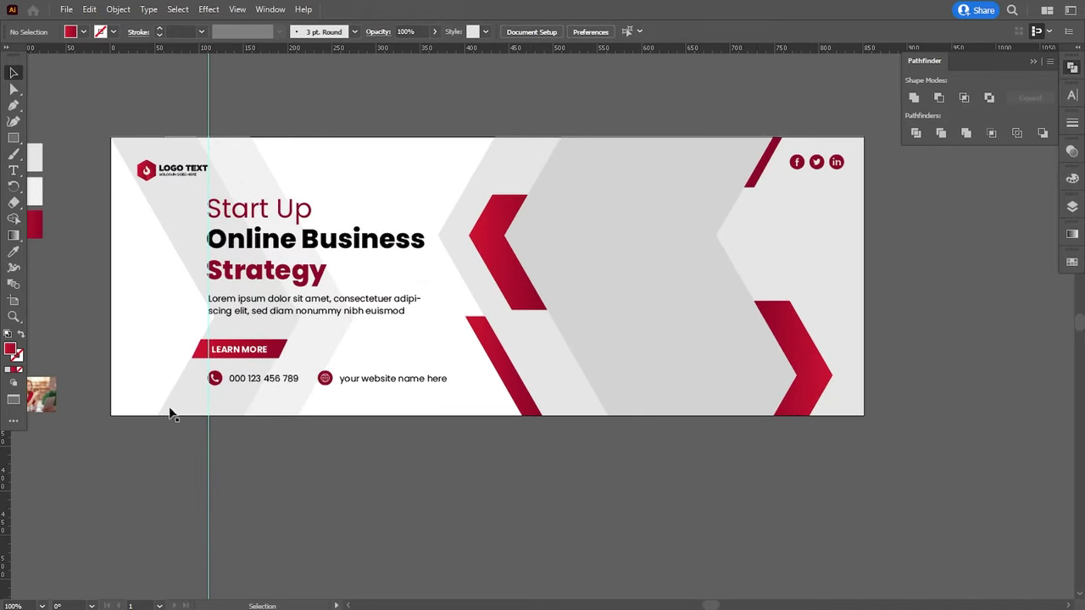
{"action": "mouse_move", "coordinate": [169, 414]}
{"action": "left_mouse_down"}
{"action": "mouse_move", "coordinate": [664, 286]}
{"action": "mouse_move", "coordinate": [882, 457]}
{"action": "left_mouse_up"}
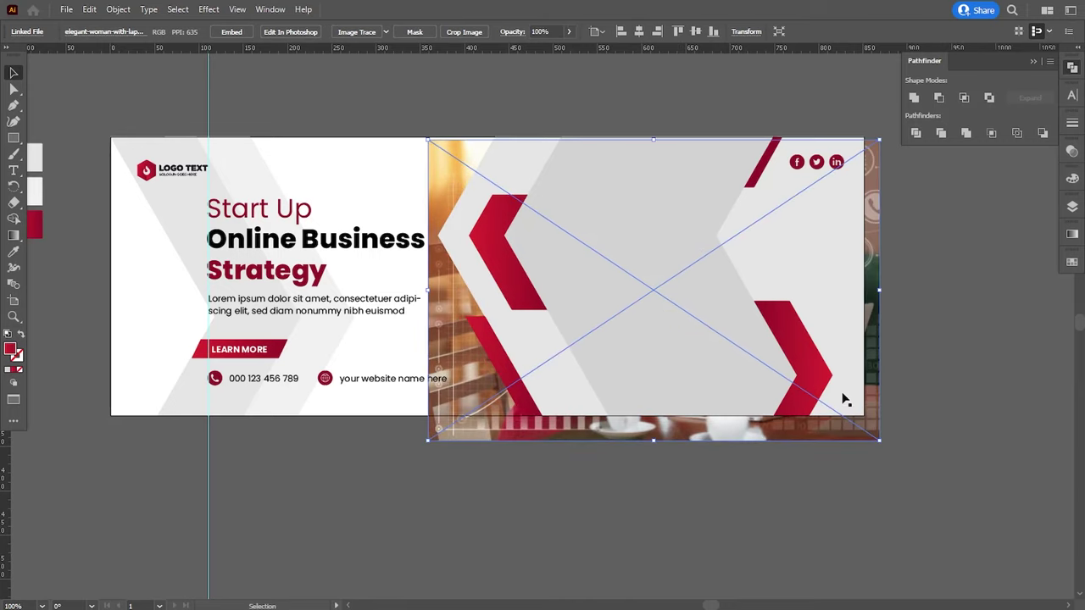
{"action": "left_click", "coordinate": [634, 231], "text": "shift"}
{"action": "left_click", "coordinate": [123, 10]}
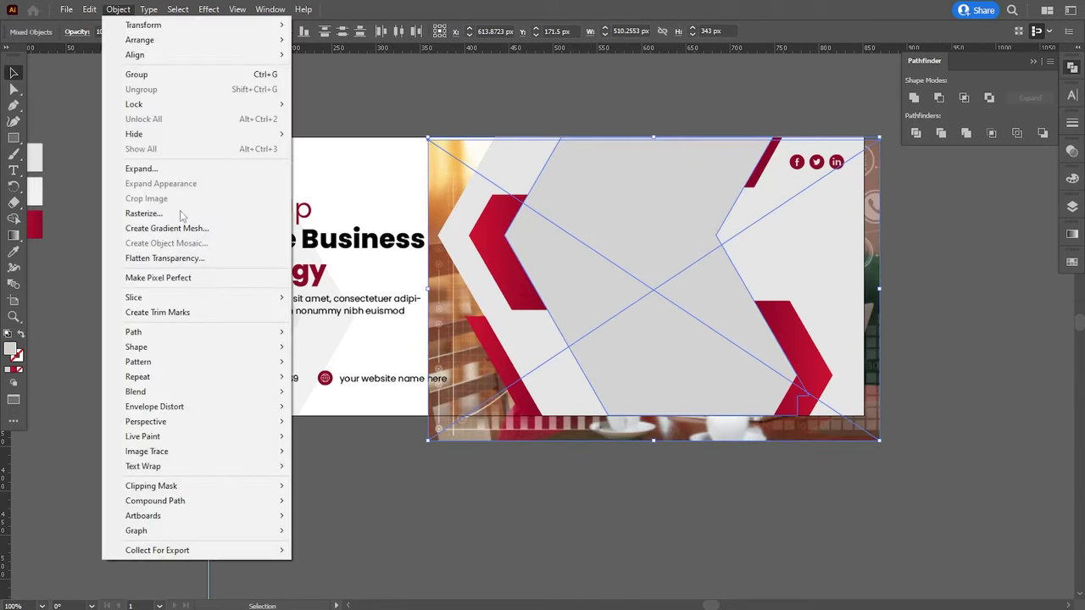
{"action": "left_click", "coordinate": [300, 488]}
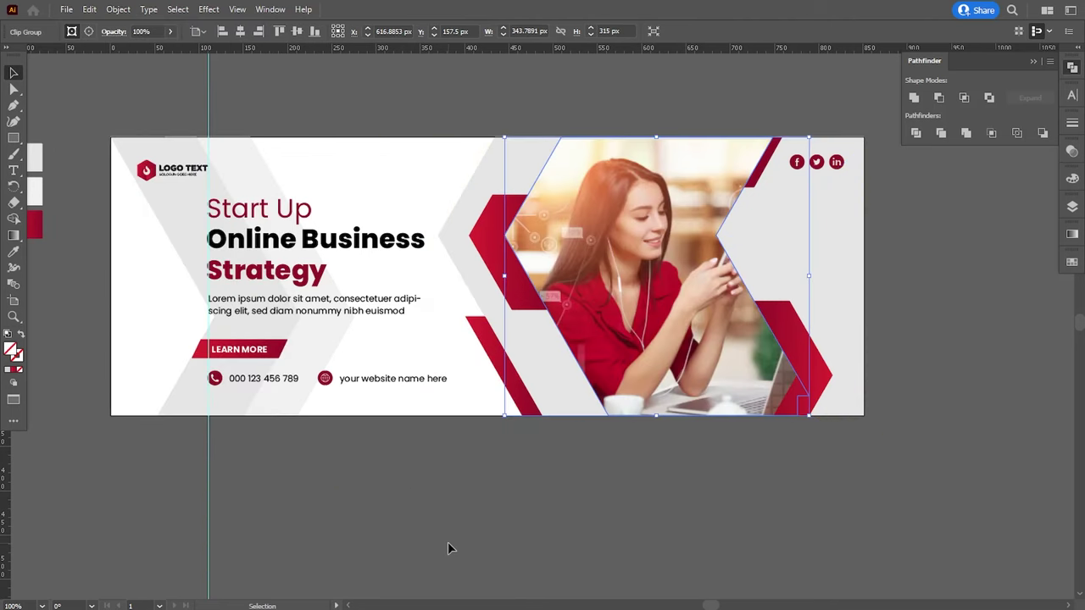
{"action": "key", "text": "ctrl+plus"}
{"action": "left_click_drag", "start_coordinate": [778, 422], "coordinate": [751, 395]}
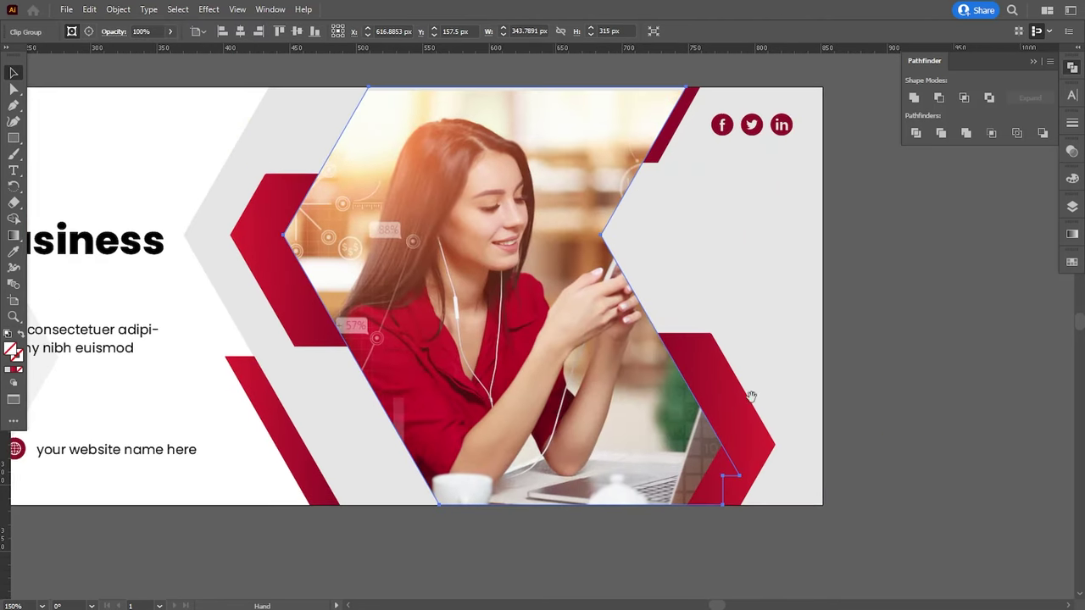
- Select the linked photo inside the hexagon clip group and nudge it upward
{"action": "left_click", "coordinate": [1072, 206]}
{"action": "left_click", "coordinate": [881, 229]}
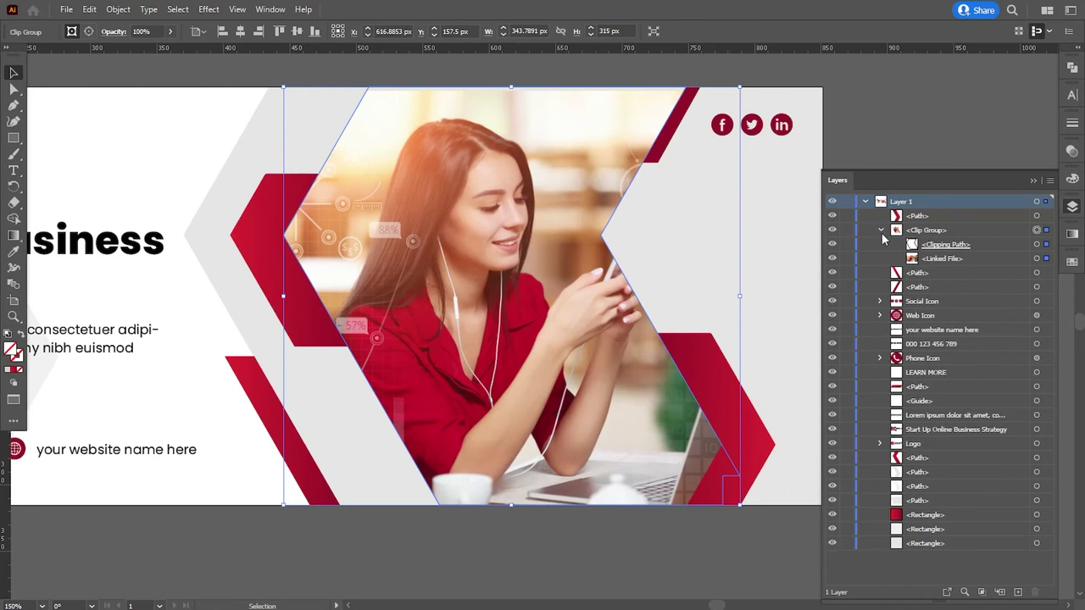
{"action": "left_click", "coordinate": [1036, 259]}
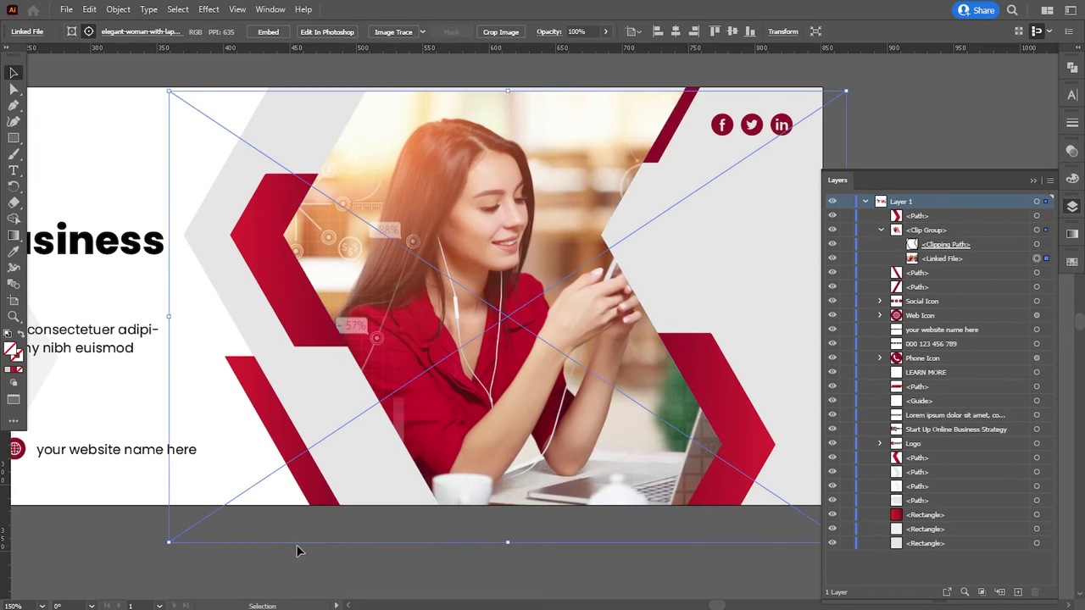
{"action": "key", "text": "Up"}
{"action": "key", "text": "Up"}
{"action": "key", "text": "Up"}
{"action": "key", "text": "Up"}
{"action": "key", "text": "Up"}
{"action": "key", "text": "Up"}
{"action": "key", "text": "Up"}
{"action": "key", "text": "Up"}
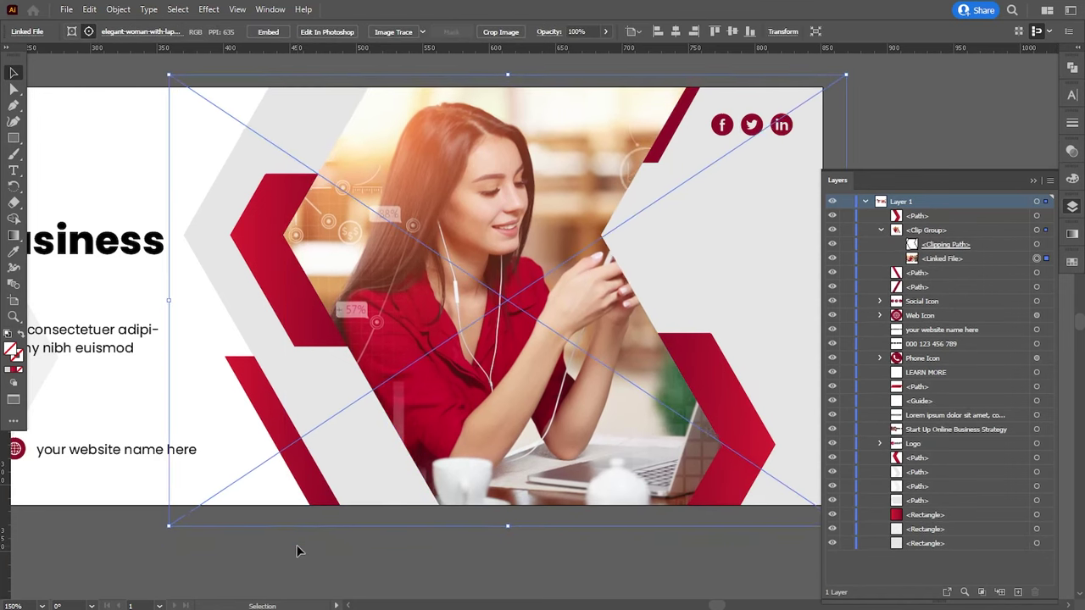
{"action": "key", "text": "Up"}
{"action": "key", "text": "Up"}
{"action": "key", "text": "Up"}
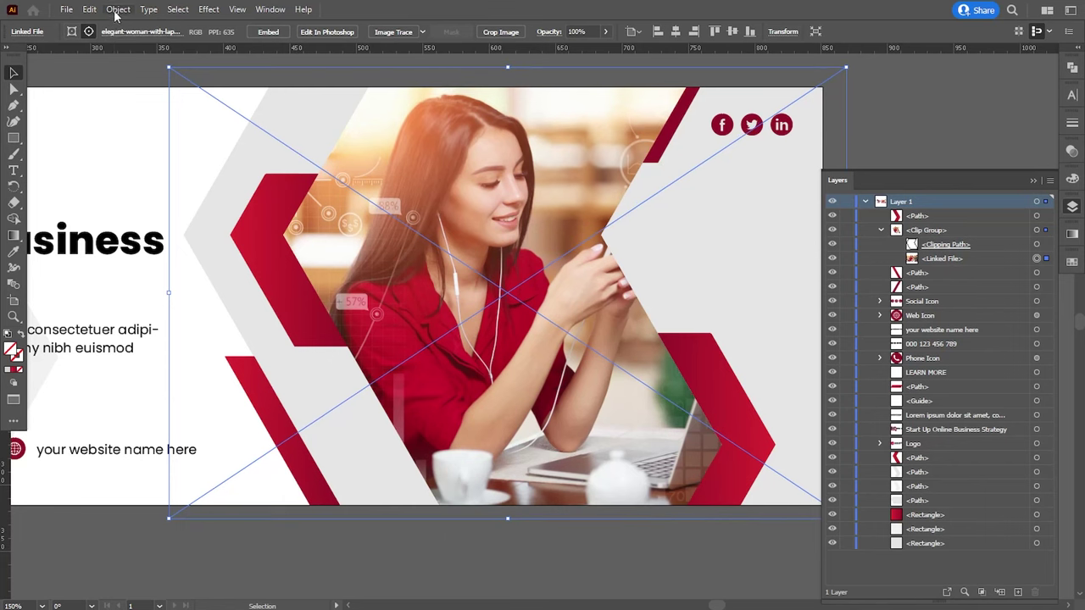
- Reflect the photo across the vertical axis and shift it left within the clip
{"action": "left_click", "coordinate": [118, 9]}
{"action": "left_click", "coordinate": [339, 73]}
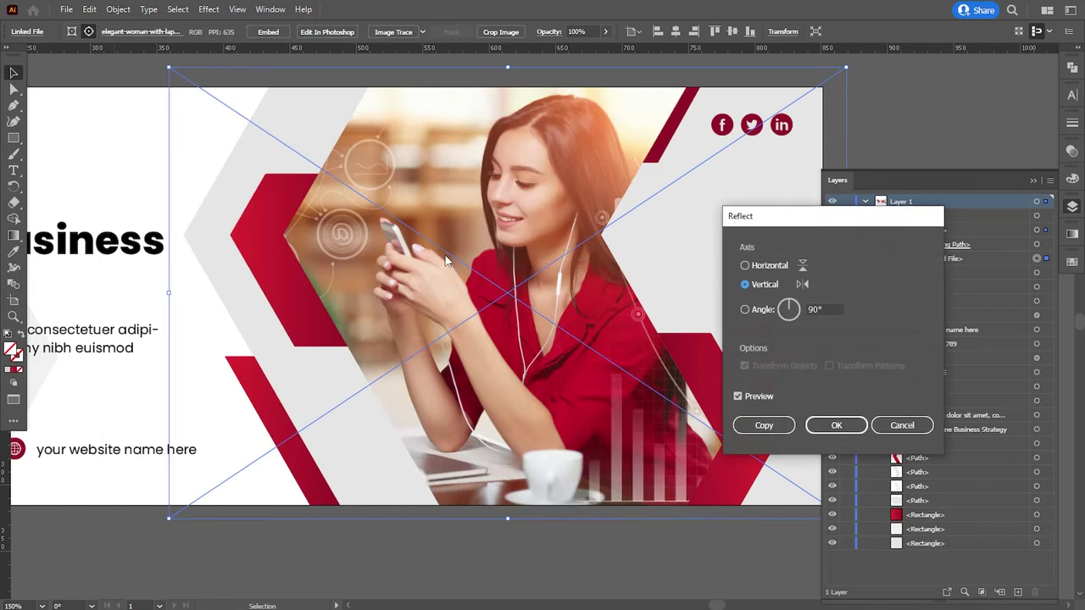
{"action": "left_click", "coordinate": [833, 424]}
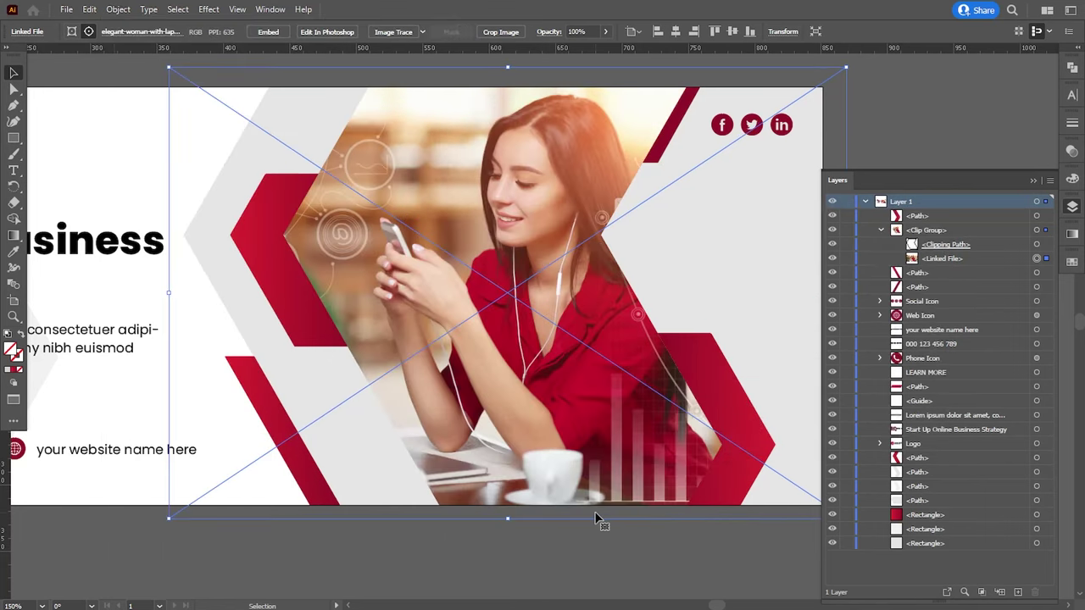
{"action": "key", "text": "Left"}
{"action": "key", "text": "Left"}
{"action": "key", "text": "Left"}
{"action": "key", "text": "Left"}
{"action": "key", "text": "Left"}
{"action": "key", "text": "Left"}
{"action": "key", "text": "Left"}
{"action": "key", "text": "Left"}
{"action": "key", "text": "Left"}
{"action": "key", "text": "Left"}
{"action": "key", "text": "Left"}
{"action": "key", "text": "Left"}
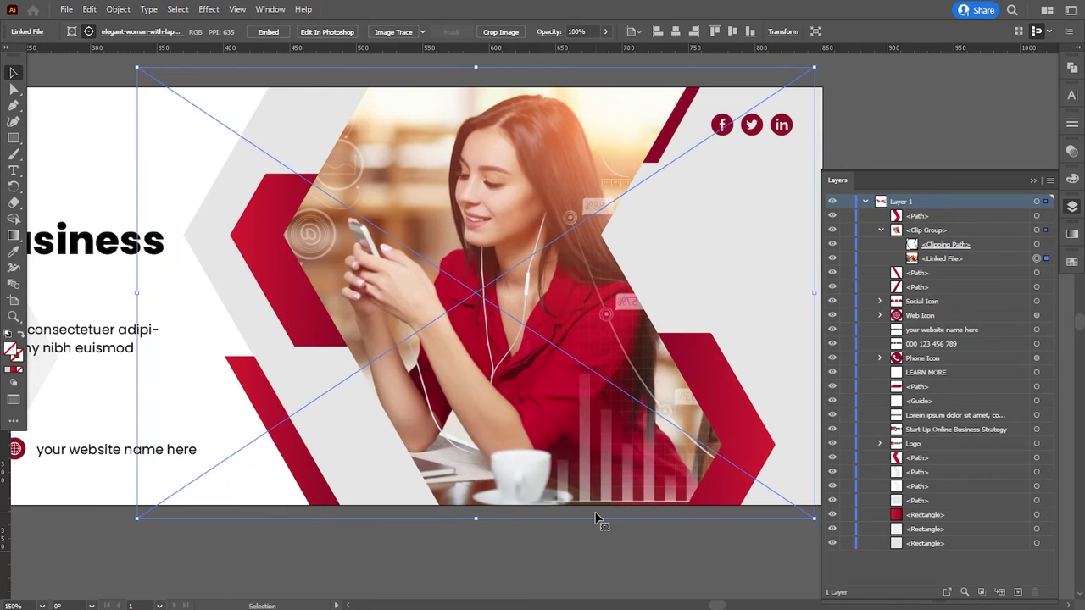
{"action": "key", "text": "Left"}
{"action": "key", "text": "Left"}
{"action": "key", "text": "Left"}
{"action": "key", "text": "Left"}
{"action": "key", "text": "Left"}
{"action": "key", "text": "Left"}
{"action": "key", "text": "Left"}
{"action": "key", "text": "Left"}
{"action": "key", "text": "Left"}
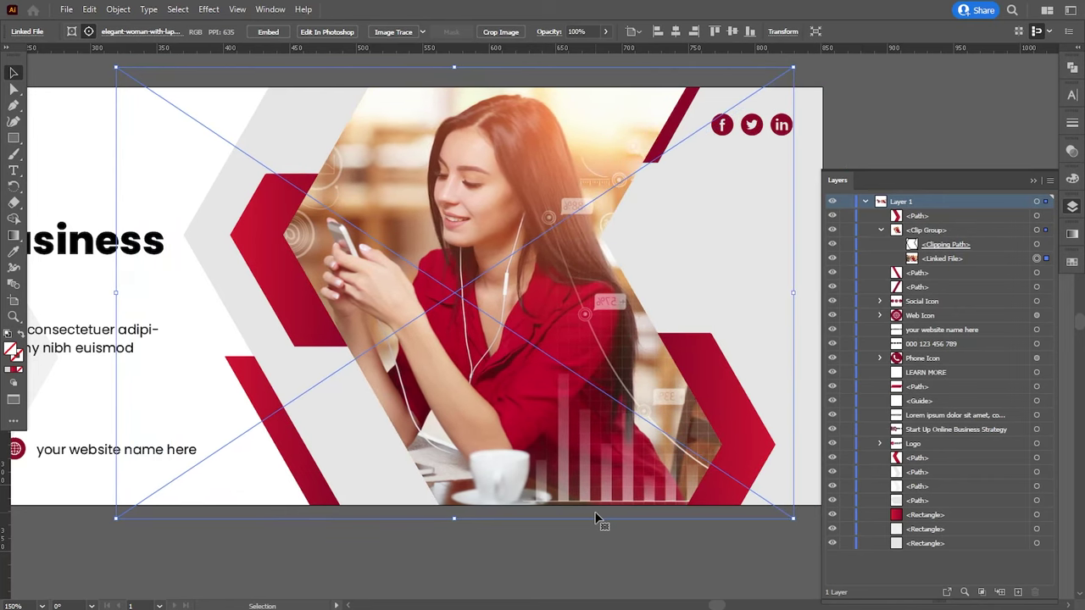
{"action": "key", "text": "Left"}
{"action": "key", "text": "Left"}
{"action": "key", "text": "Left"}
{"action": "key", "text": "Left"}
{"action": "key", "text": "Left"}
{"action": "key", "text": "Left"}
{"action": "key", "text": "Left"}
{"action": "key", "text": "Left"}
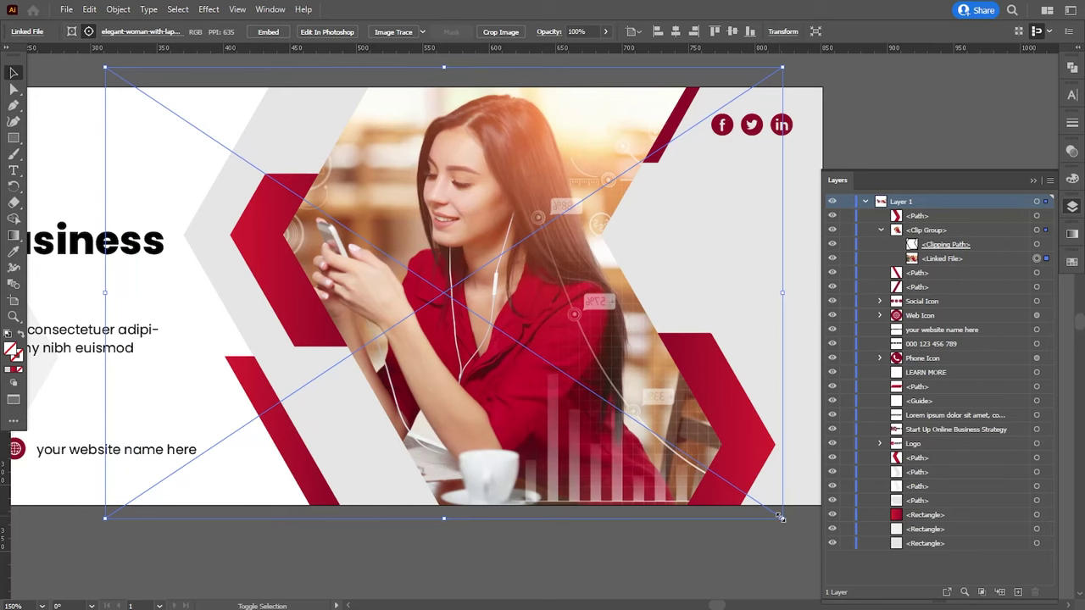
- Shrink the photo slightly, nudge it down and right, then deselect it
{"action": "left_click_drag", "start_coordinate": [780, 517], "coordinate": [763, 515]}
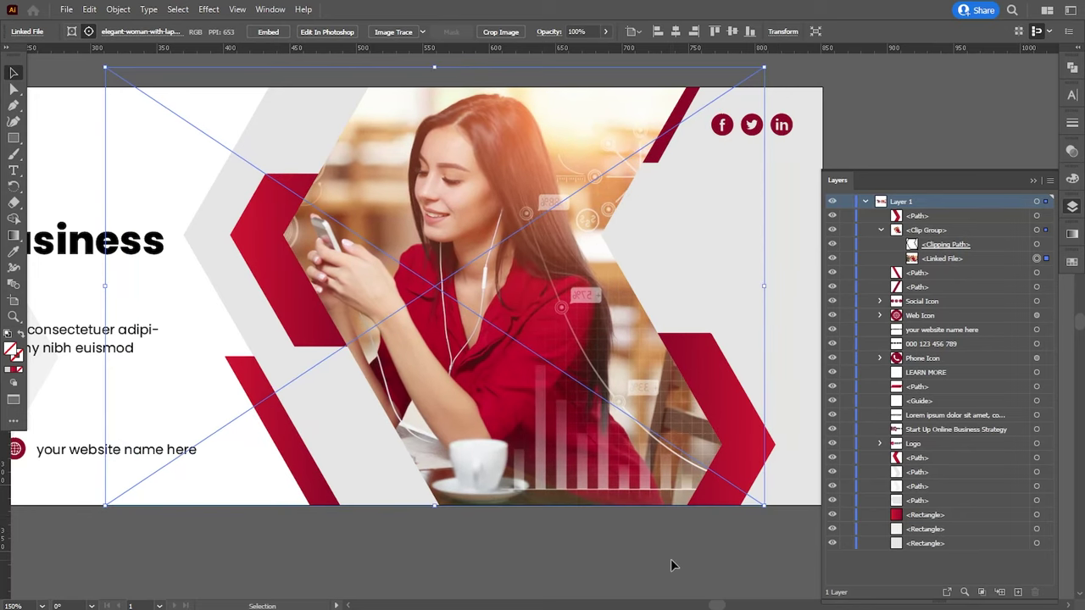
{"action": "key", "text": "Down"}
{"action": "key", "text": "Down"}
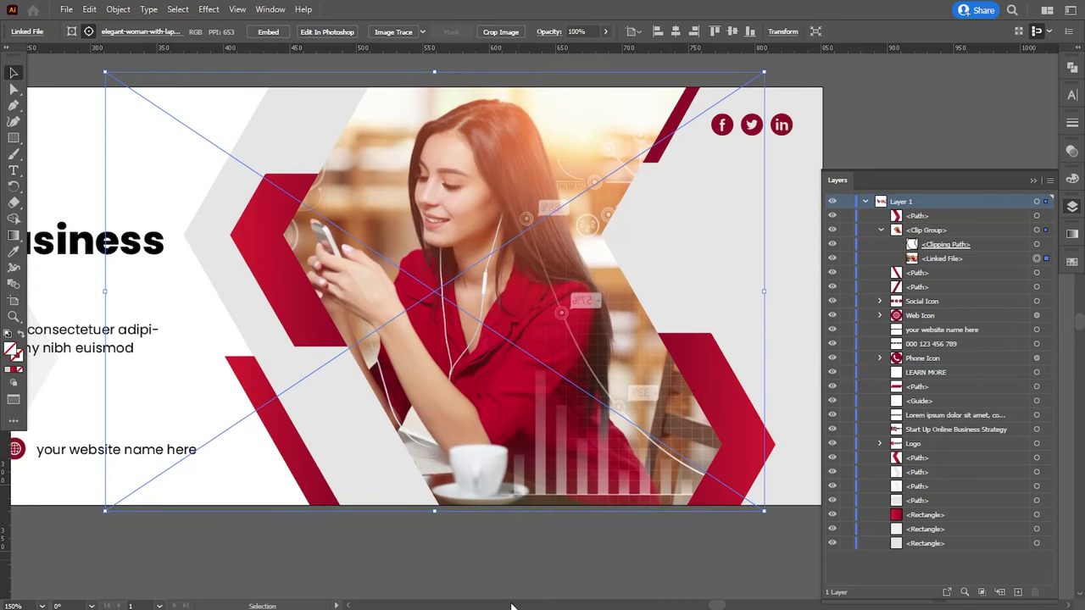
{"action": "key", "text": "Right"}
{"action": "key", "text": "Right"}
{"action": "key", "text": "Right"}
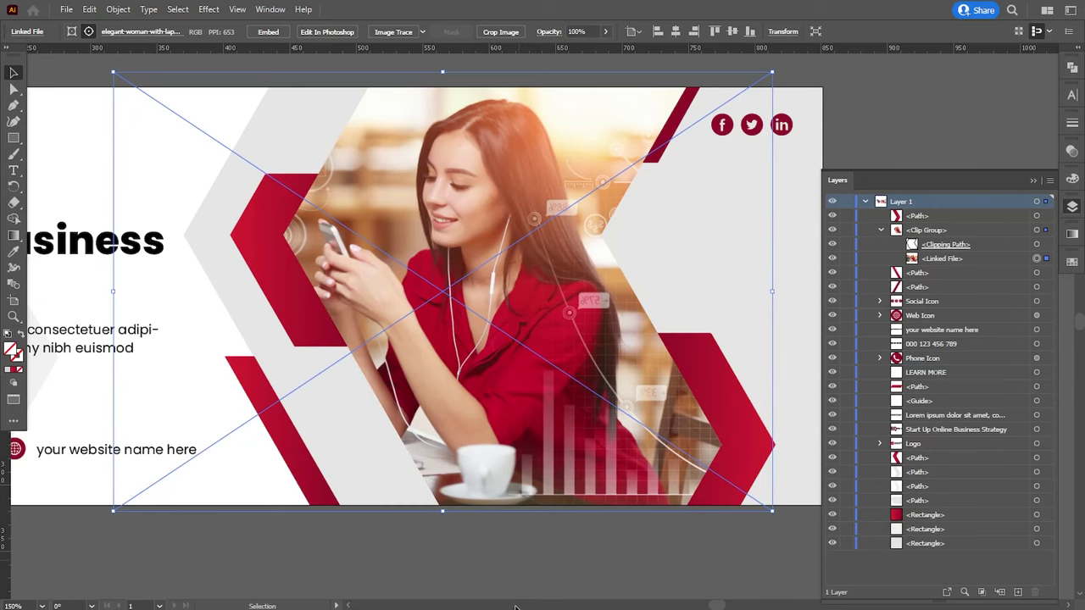
{"action": "left_click", "coordinate": [570, 532]}
- Delete the colour swatches and guide beside the banner and close the Layers panel
{"action": "key", "text": "ctrl+minus"}
{"action": "key", "text": "ctrl+minus"}
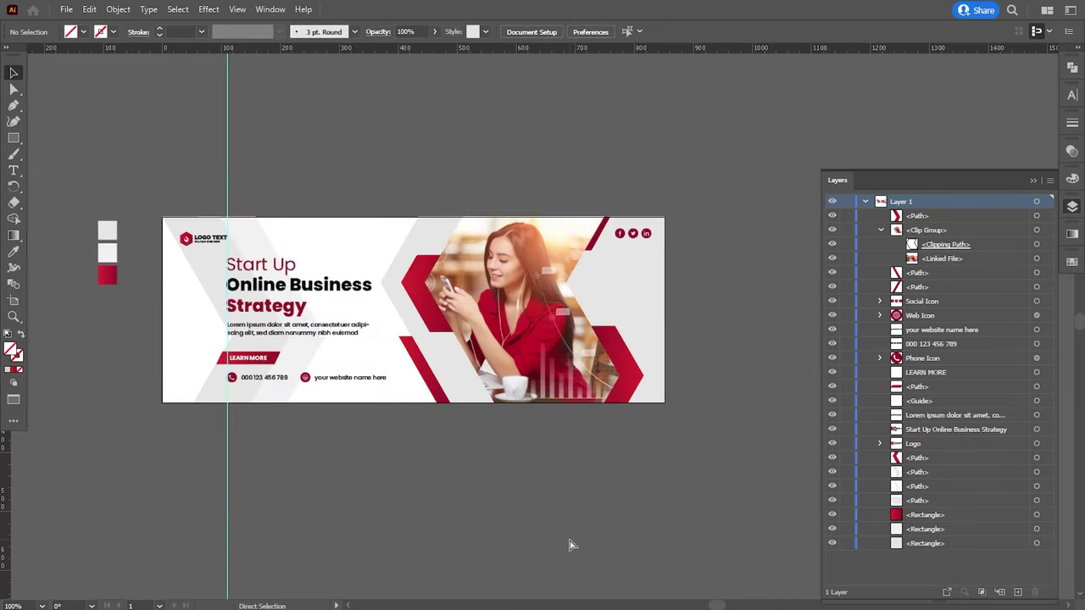
{"action": "left_click", "coordinate": [879, 230]}
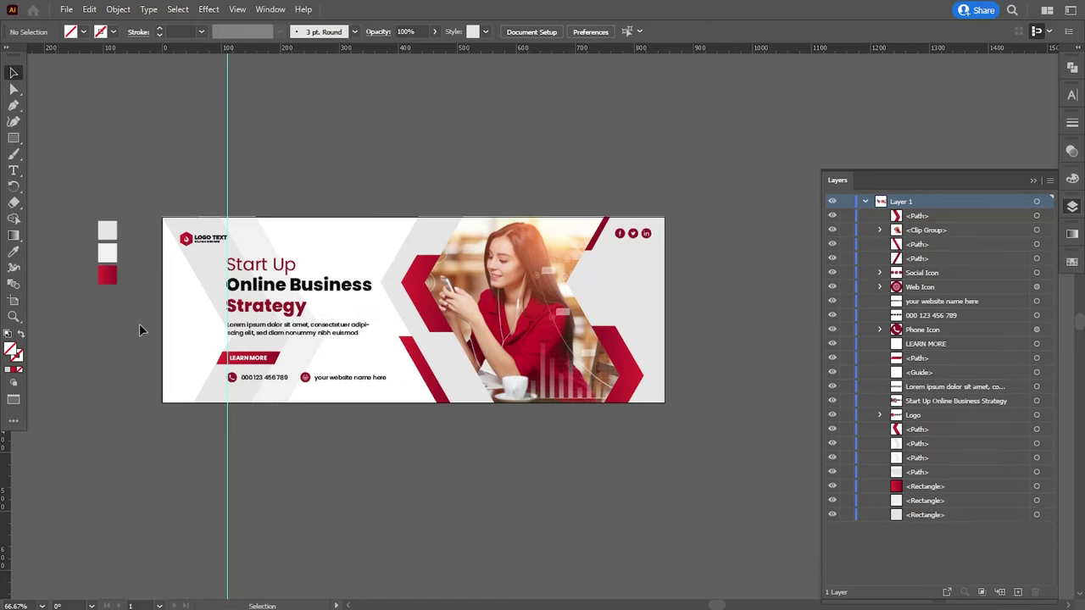
{"action": "key", "text": "Delete"}
{"action": "key", "text": "Delete"}
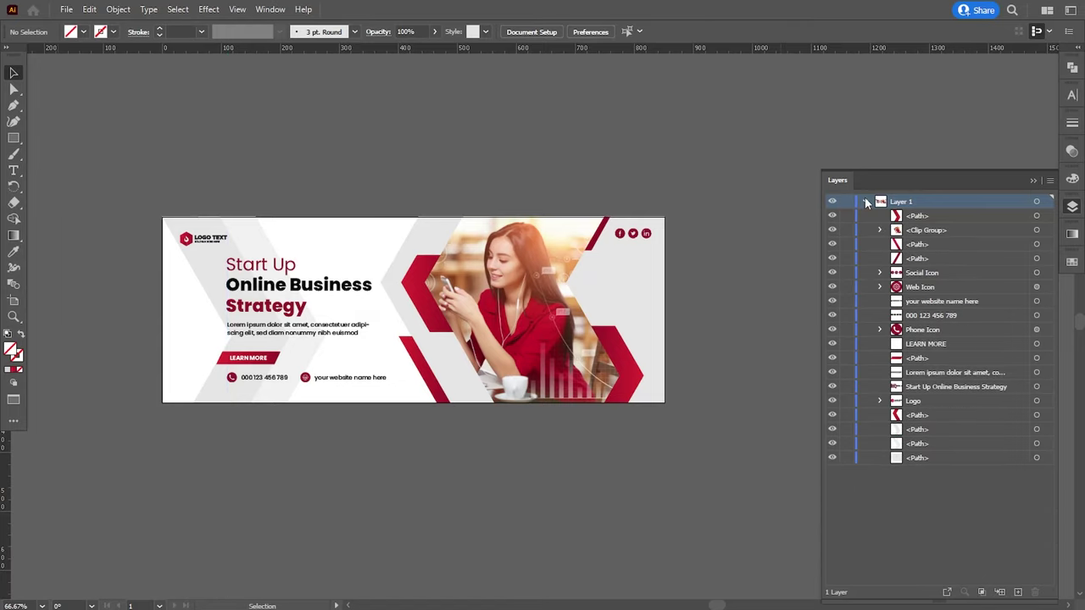
{"action": "left_click", "coordinate": [866, 202]}
{"action": "key", "text": "F7"}
- Hide the rulers and centre the banner at actual size
{"action": "left_click", "coordinate": [236, 9]}
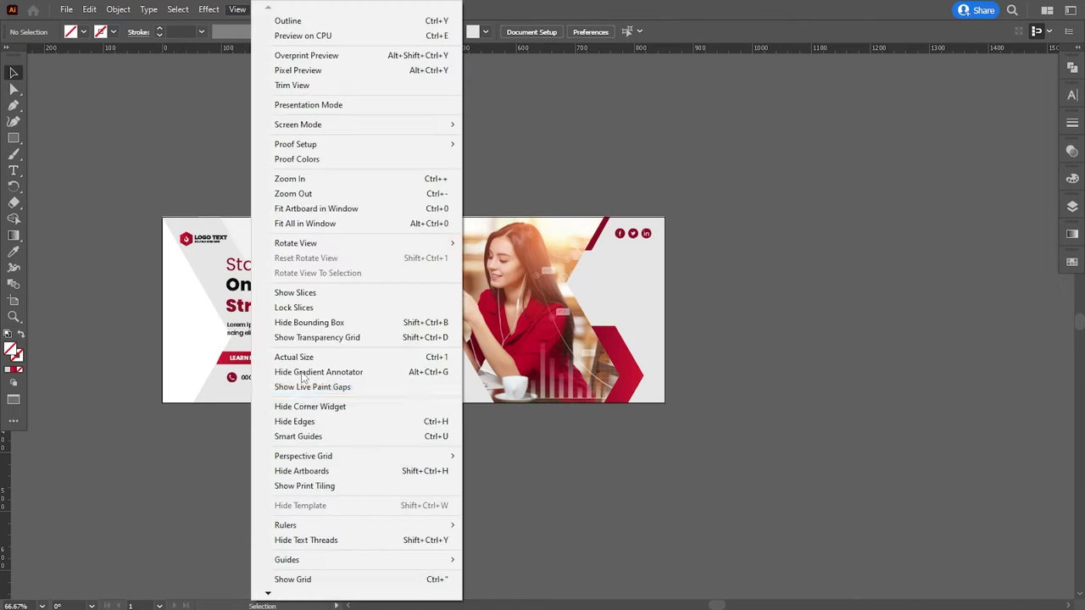
{"action": "left_click", "coordinate": [507, 520]}
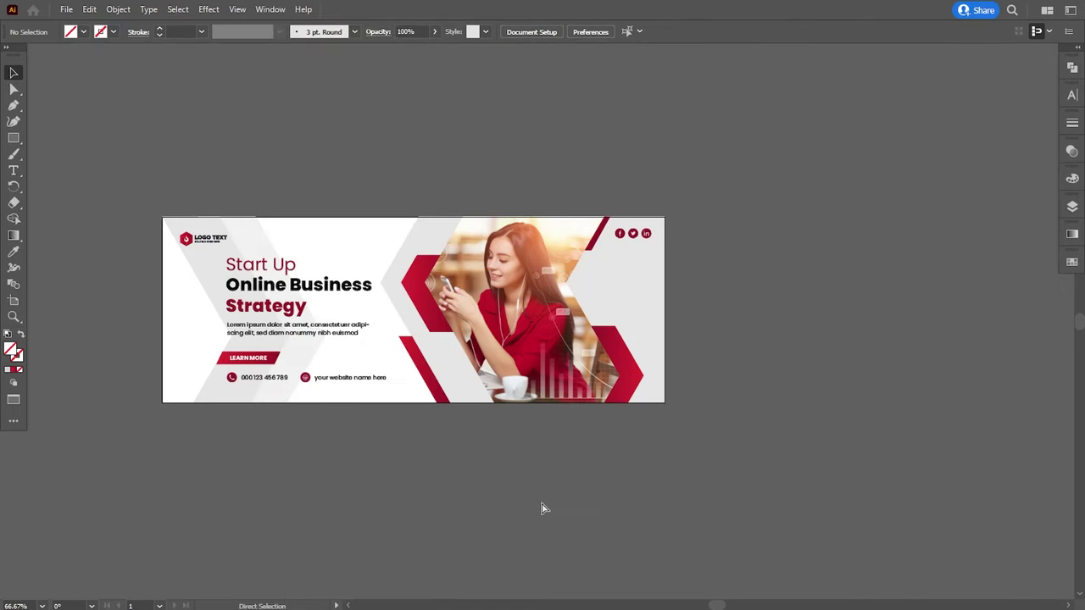
{"action": "key", "text": "ctrl+1"}
{"action": "left_click_drag", "start_coordinate": [421, 469], "coordinate": [596, 468]}
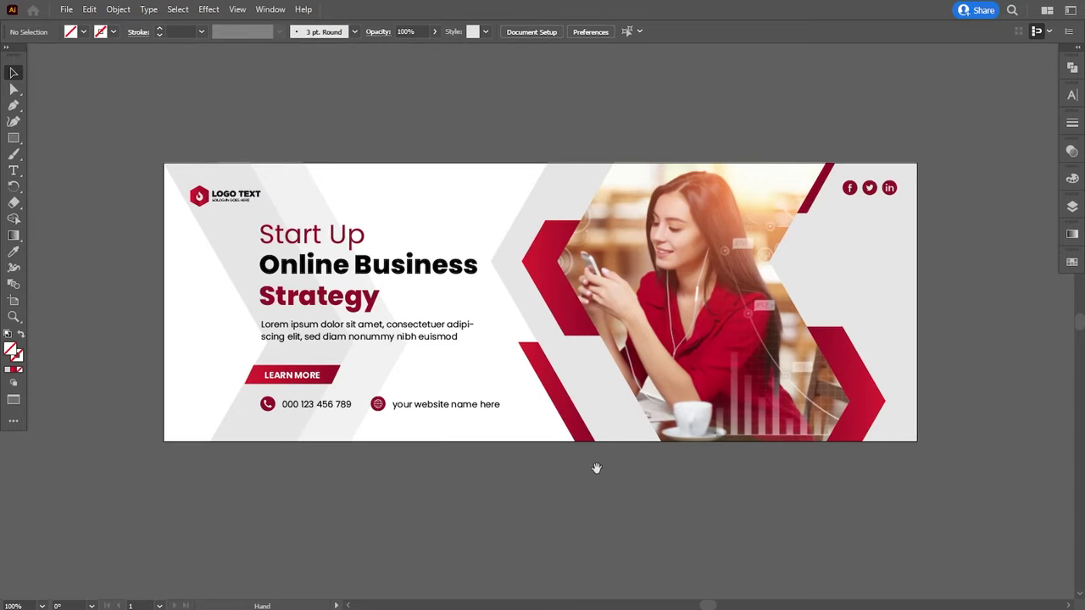
- Fill the right grey shape with the lighter grey sampled by the Eyedropper
{"action": "left_click", "coordinate": [551, 197]}
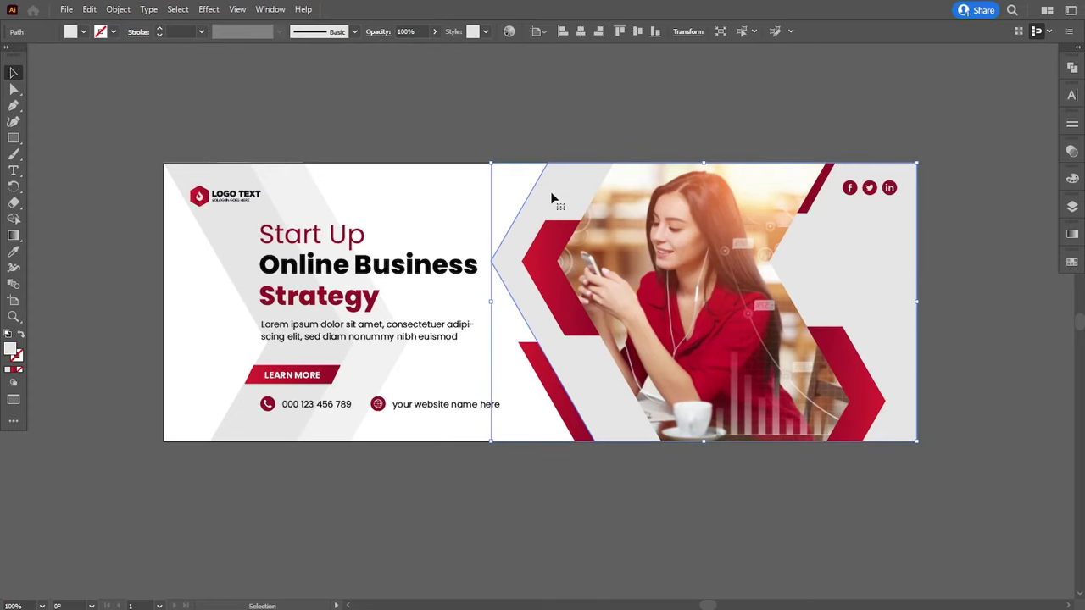
{"action": "left_click", "coordinate": [14, 251]}
{"action": "left_click", "coordinate": [320, 199]}
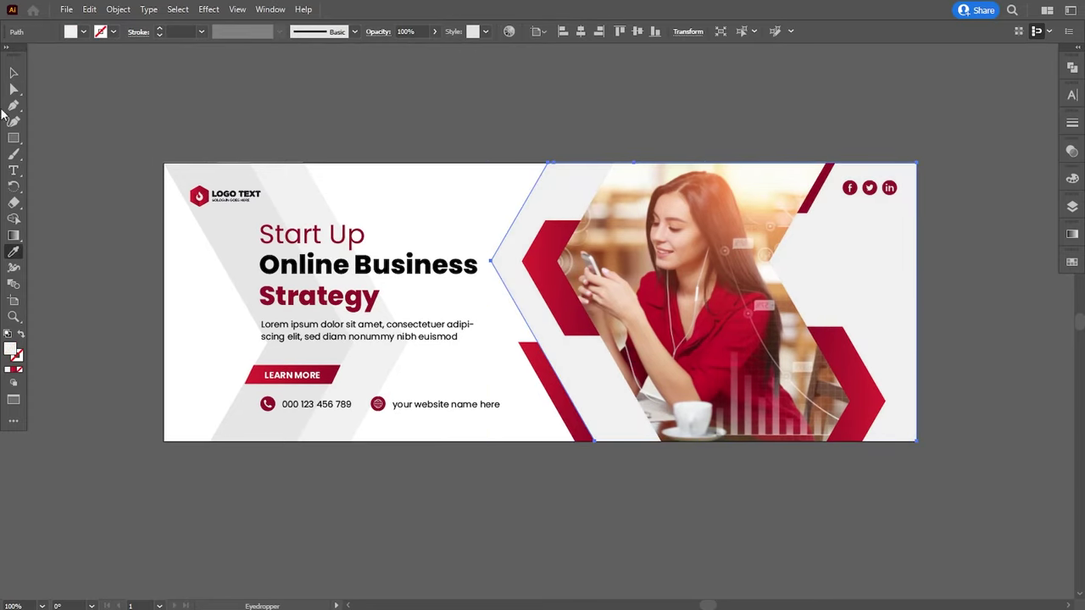